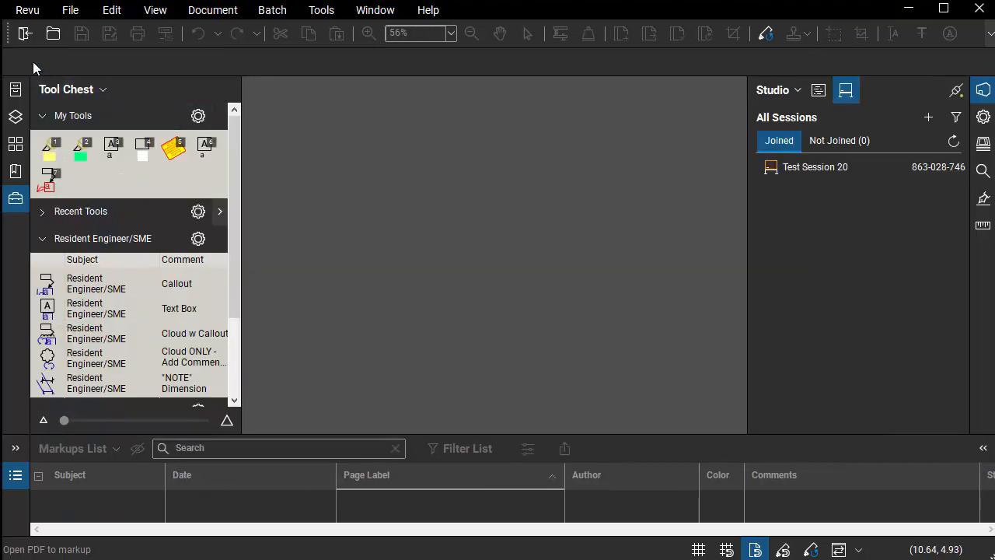
Review the View Mode, Markup Mode and Unregister options of Revu
left_click(28, 10)
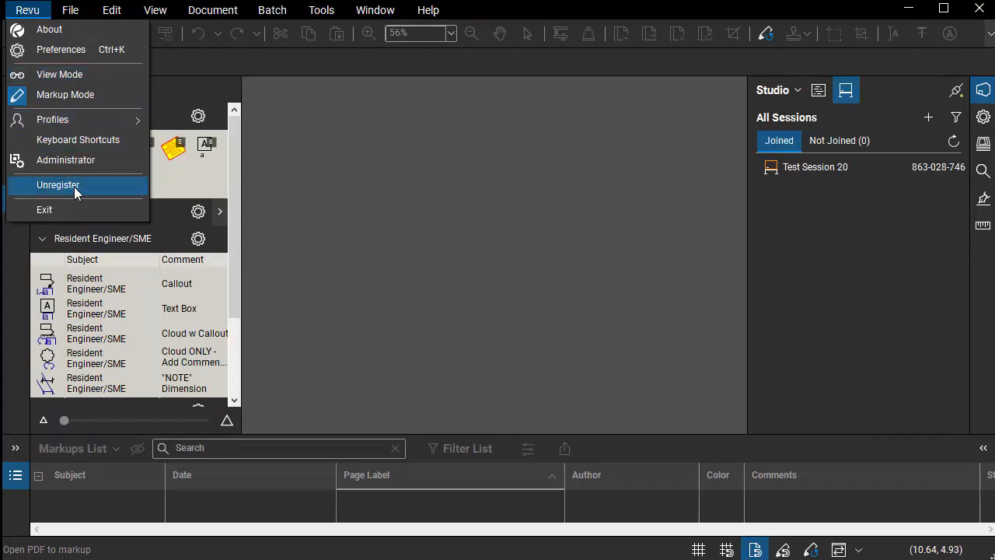
left_click(82, 75)
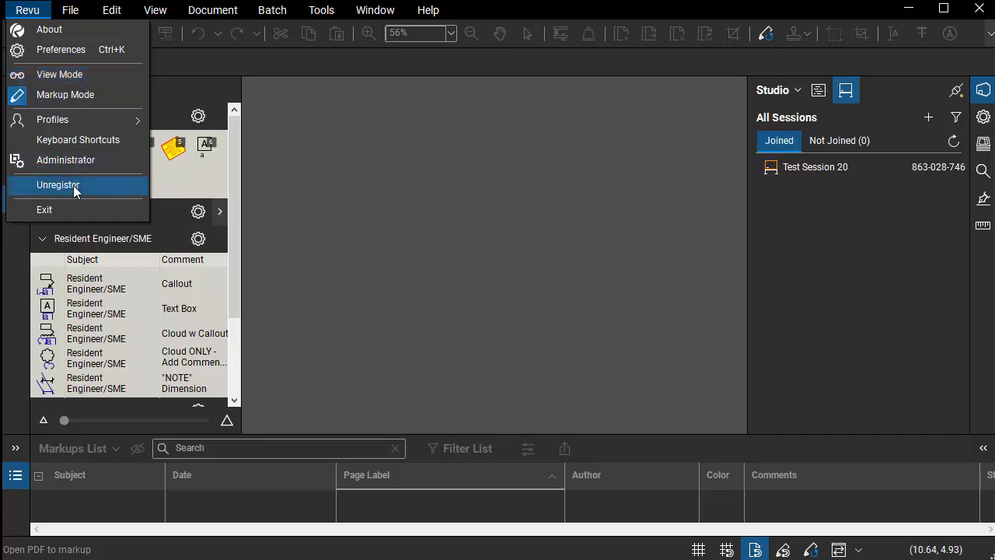
left_click(97, 97)
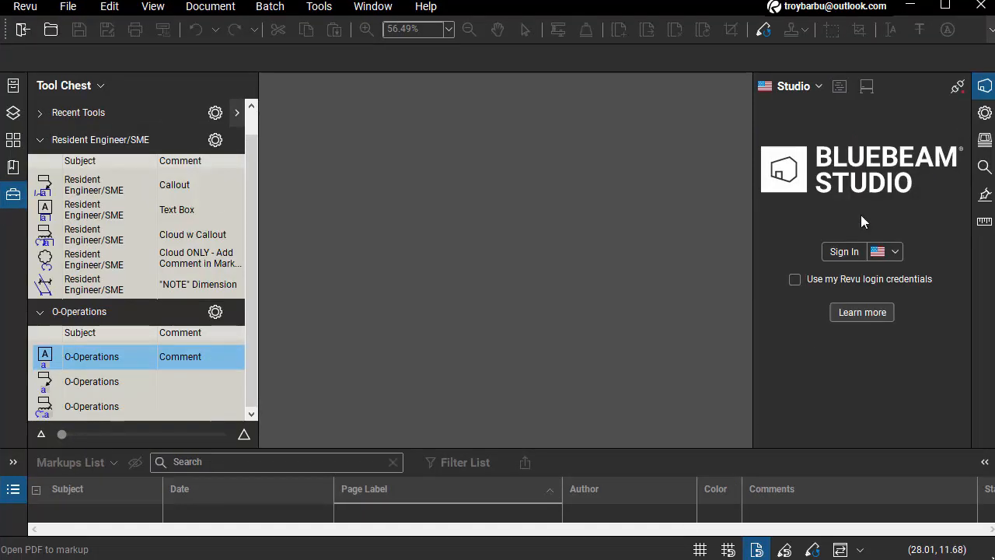
Widen the Studio panel so that the full address of the signed-in account fits
left_click(846, 8)
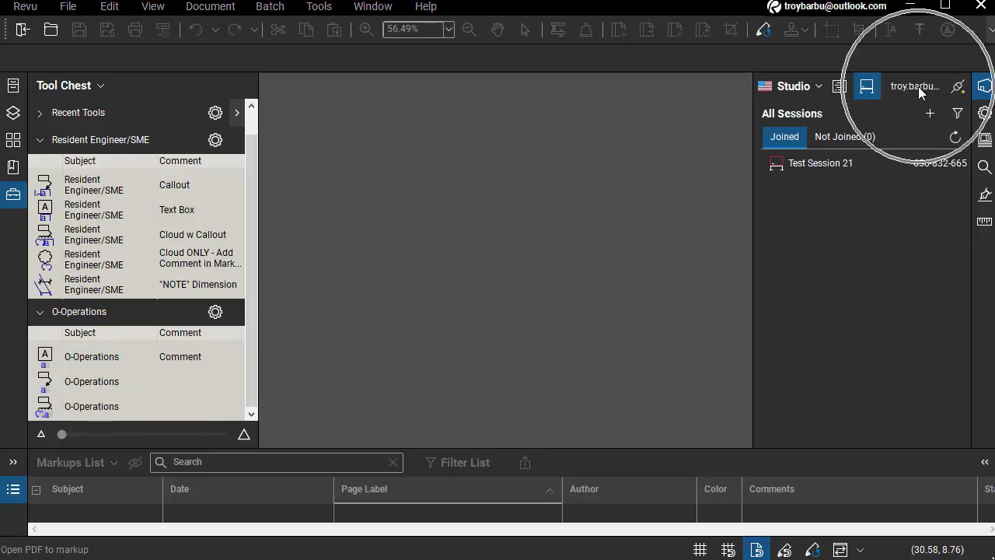
left_click_drag(754, 279, 683, 281)
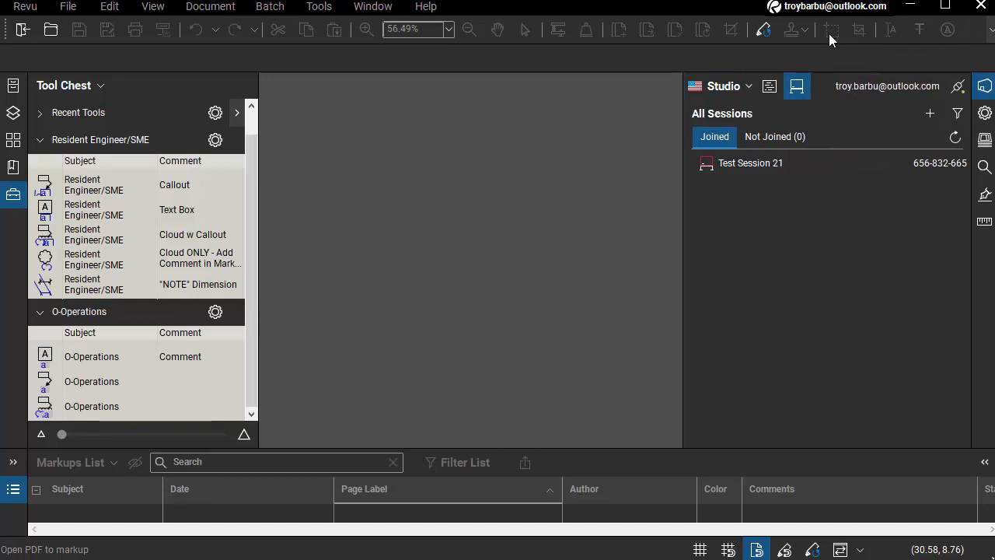
left_click(863, 85)
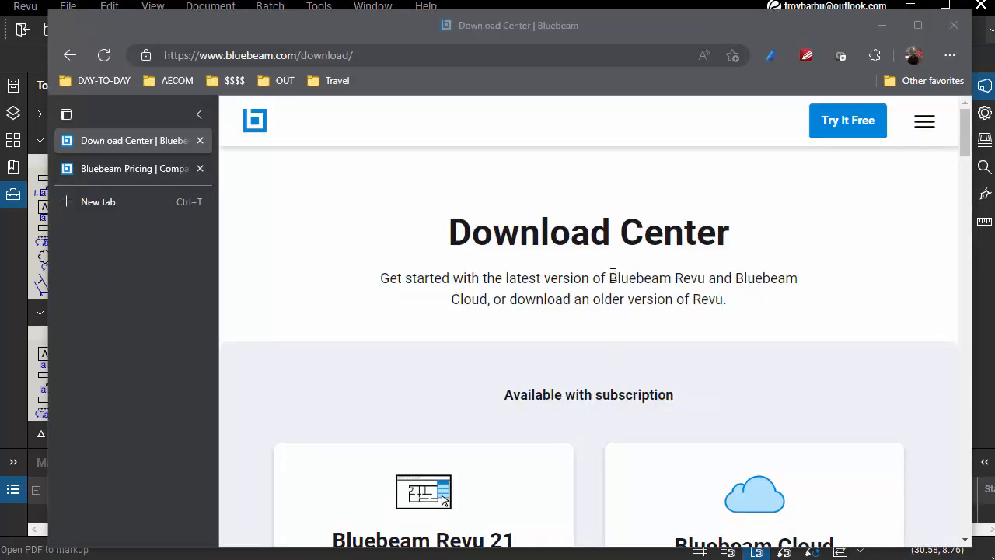
Review the Bluebeam Revu 21, Bluebeam Cloud and older Revu downloads on the Bluebeam Download Center page
scroll(555, 360, "down", 3)
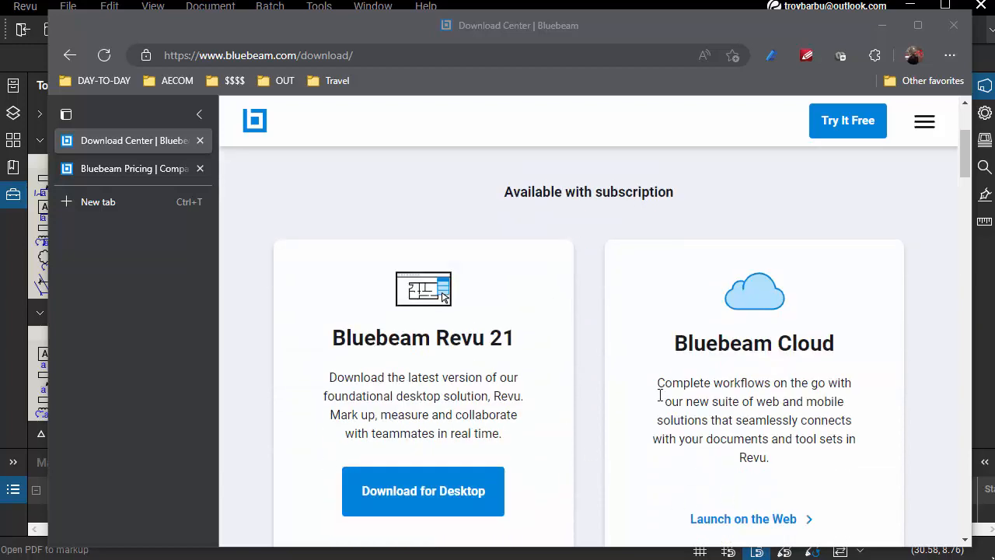
scroll(659, 395, "down", 1)
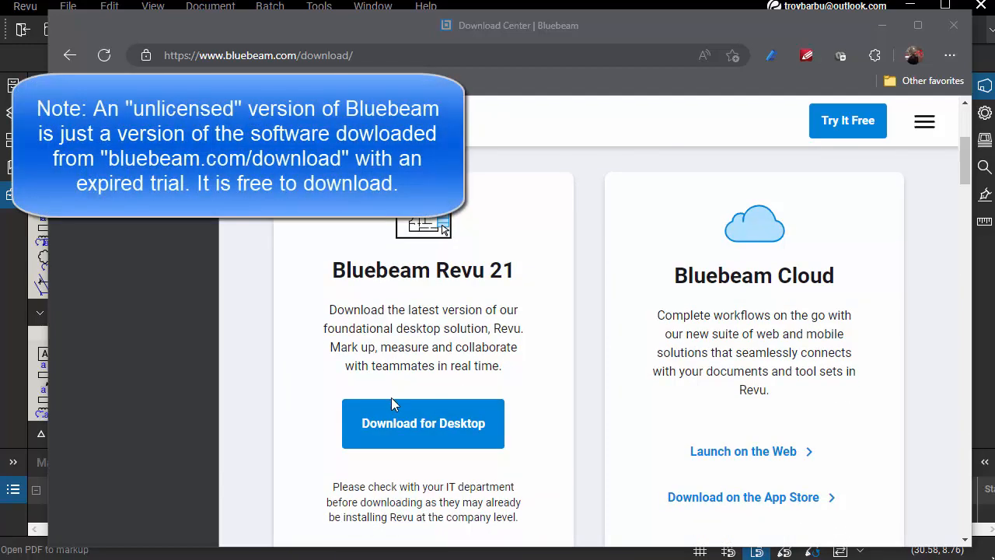
scroll(507, 355, "down", 6)
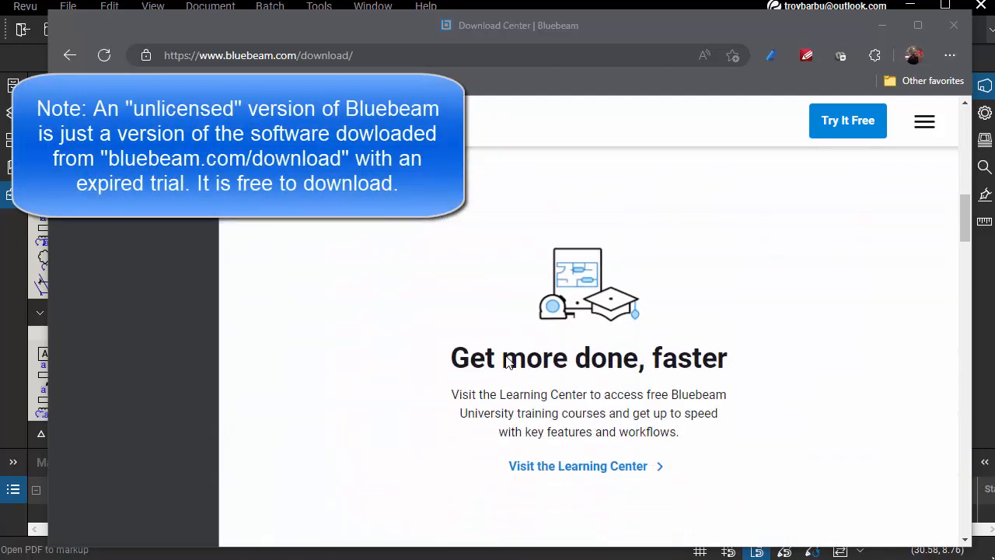
scroll(506, 366, "down", 6)
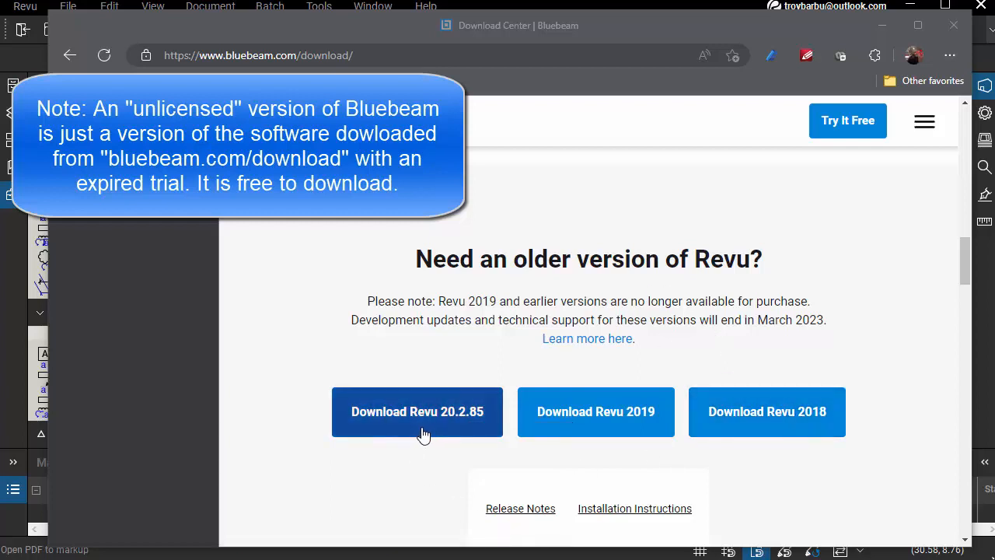
scroll(444, 464, "up", 10)
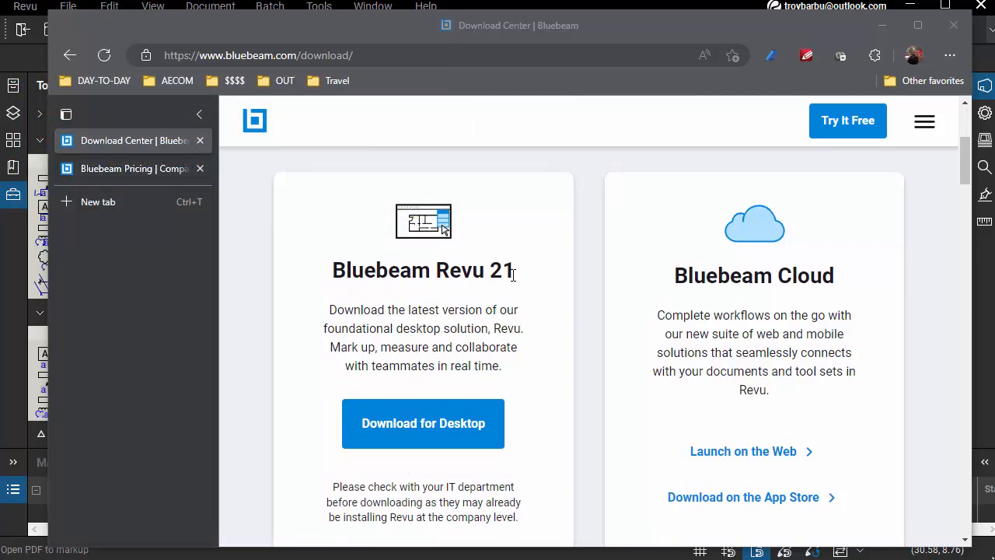
Compare the annual prices and features of the Basics, Core and Complete plans on the Bluebeam Pricing page
left_click(140, 170)
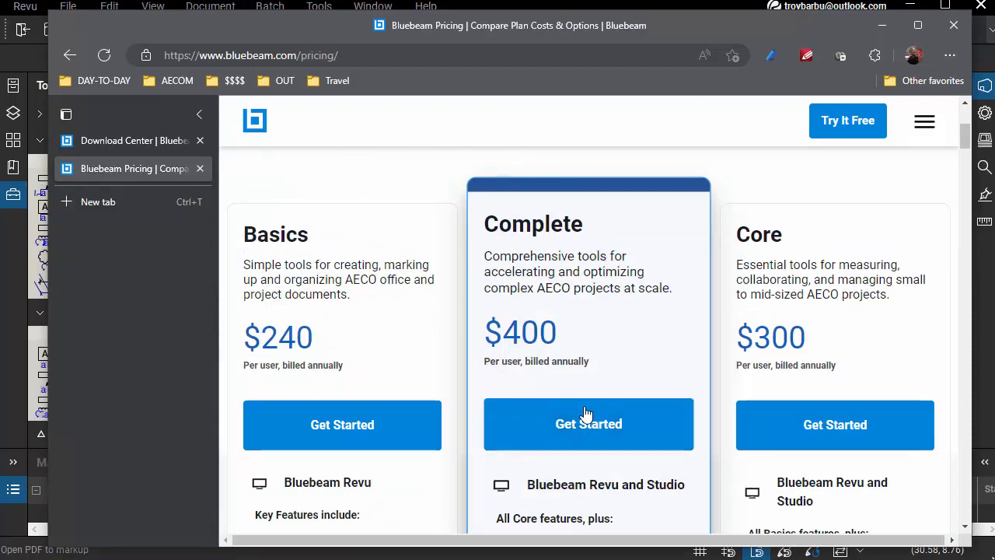
left_click(568, 314)
key("ctrl")
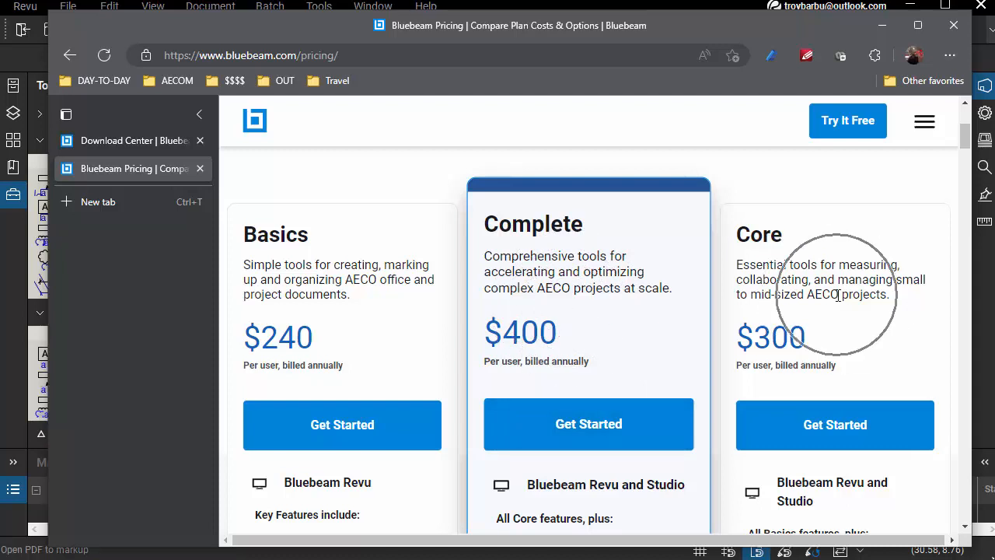
key("ctrl")
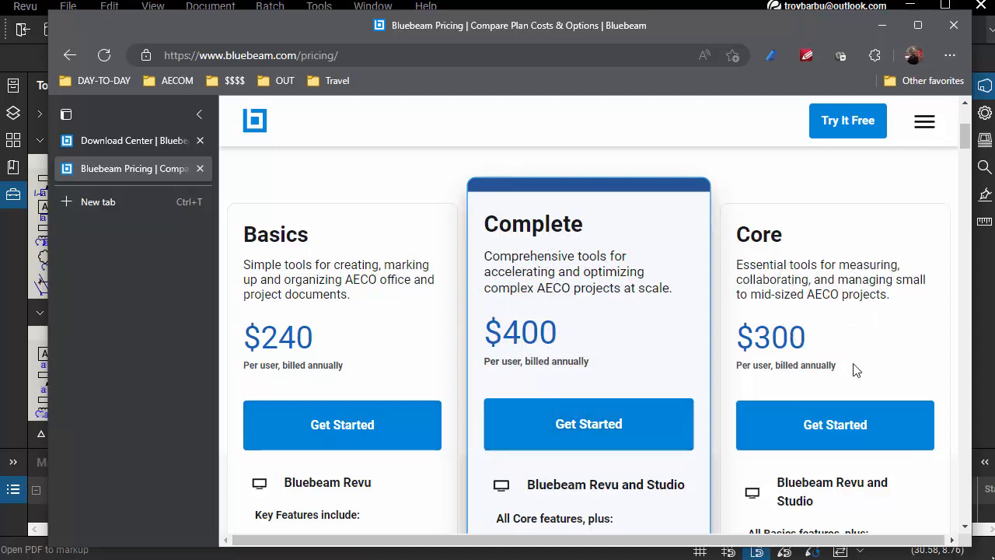
key("ctrl")
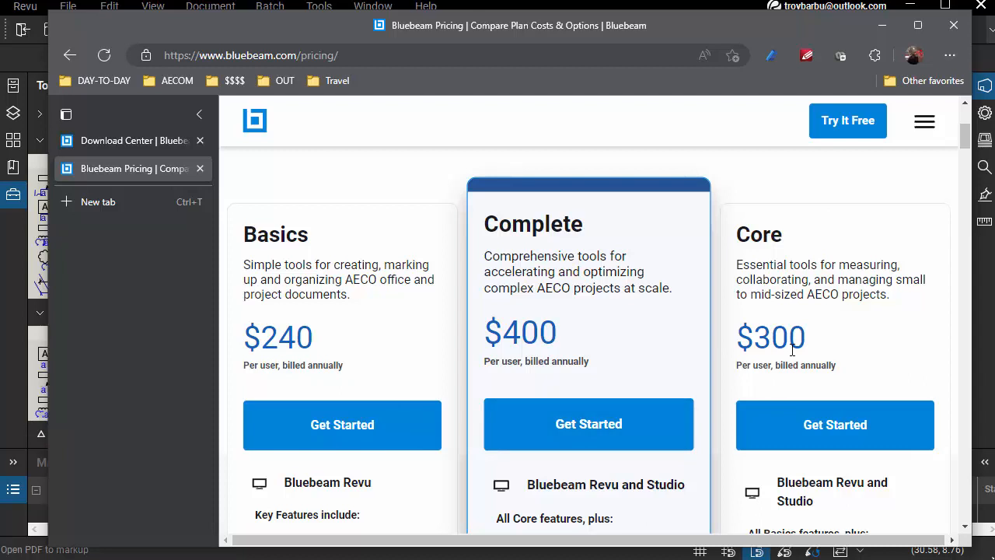
key("ctrl")
key("ctrl")
scroll(564, 357, "down", 1)
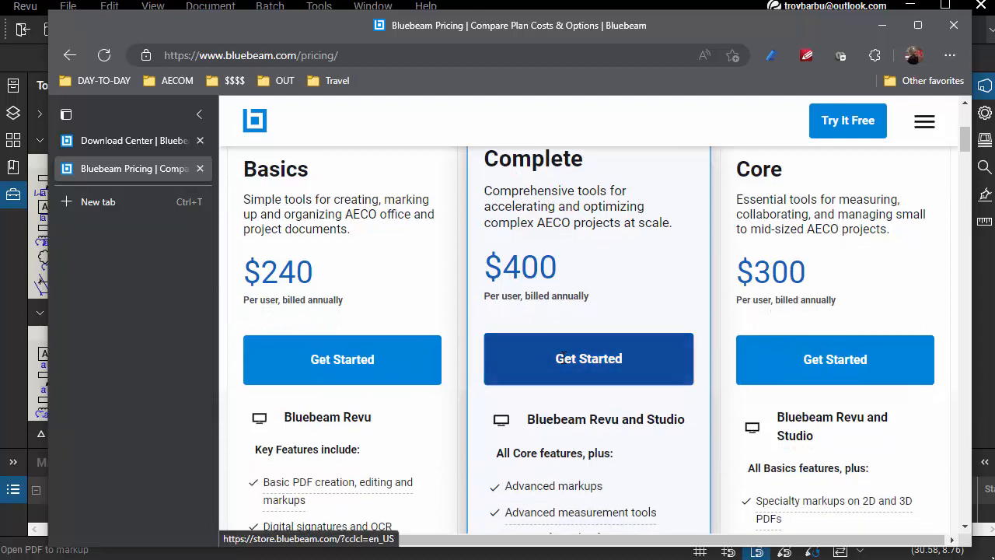
scroll(613, 420, "up", 2)
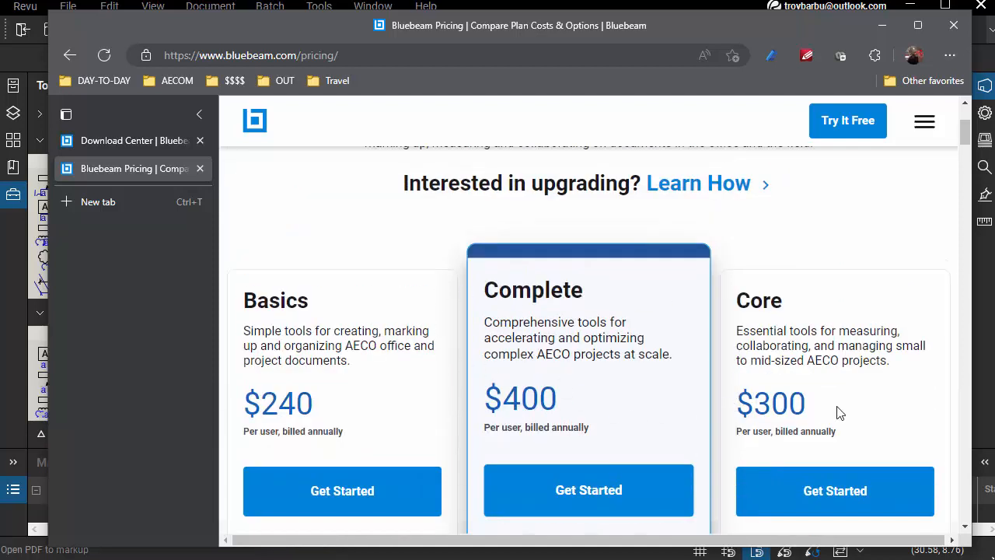
key("ctrl")
key("ctrl")
Switch back to Bluebeam Revu and open Test Session 21 in Studio
left_click(883, 28)
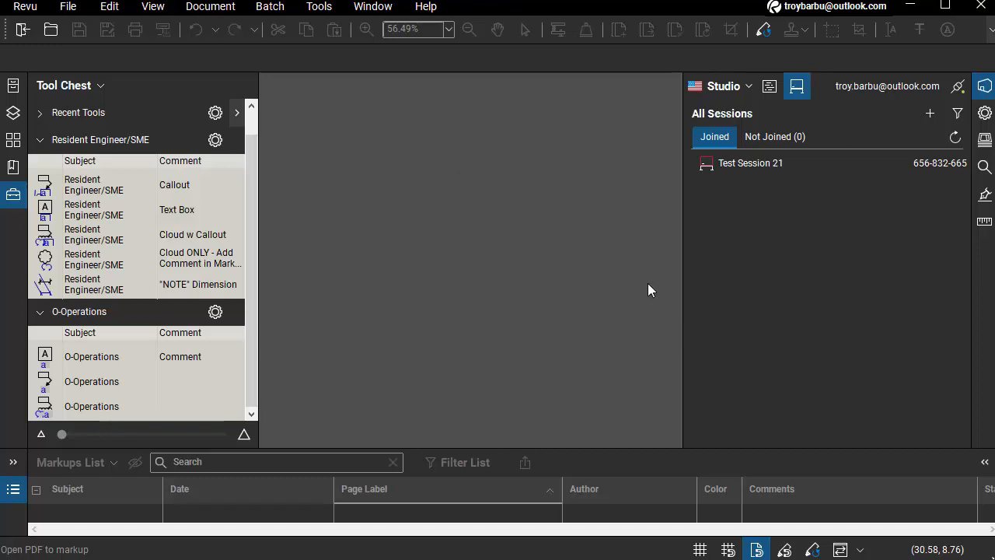
double_click(742, 164)
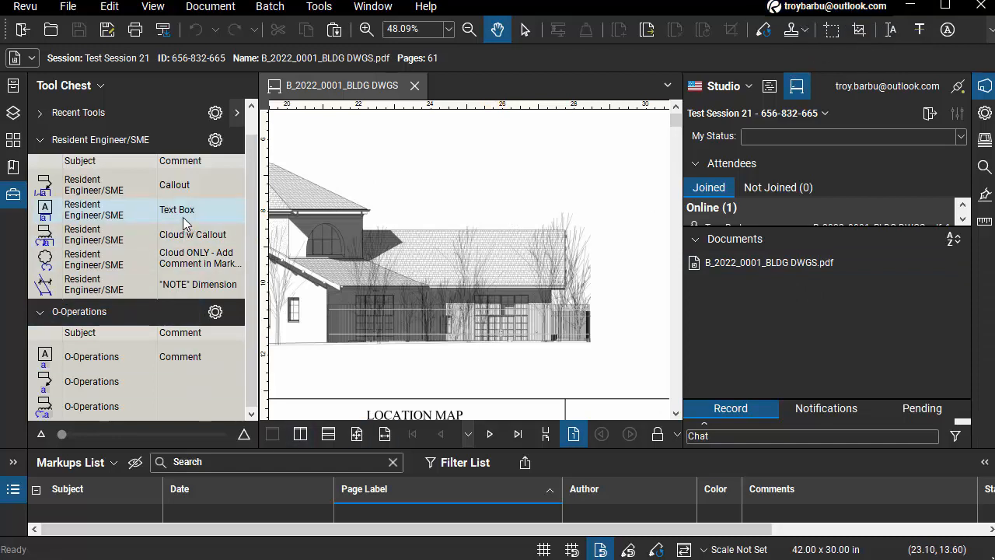
Compare the line colors of the O-Operations text box tool and the Resident Engineer/SME "Cloud ONLY" tool
left_click(100, 213)
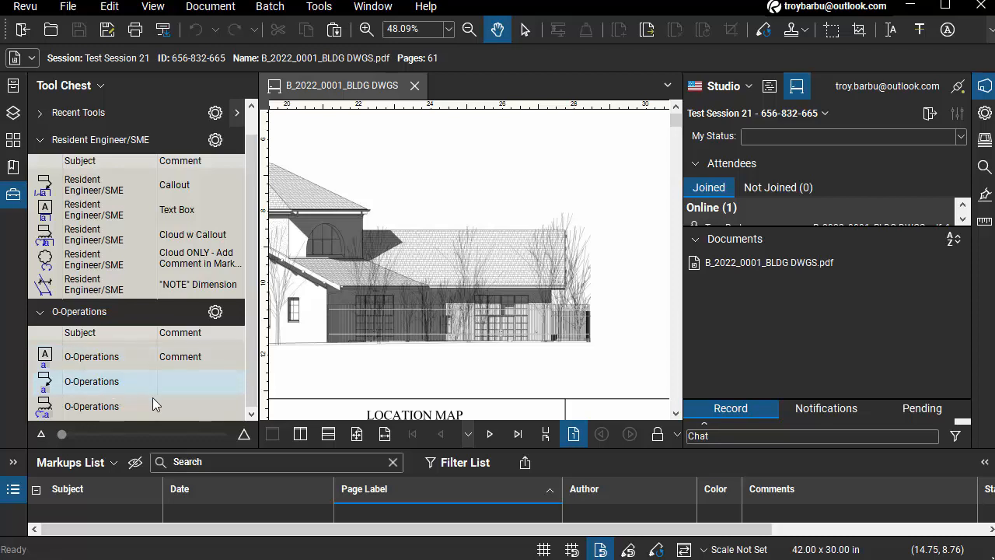
left_click(90, 359)
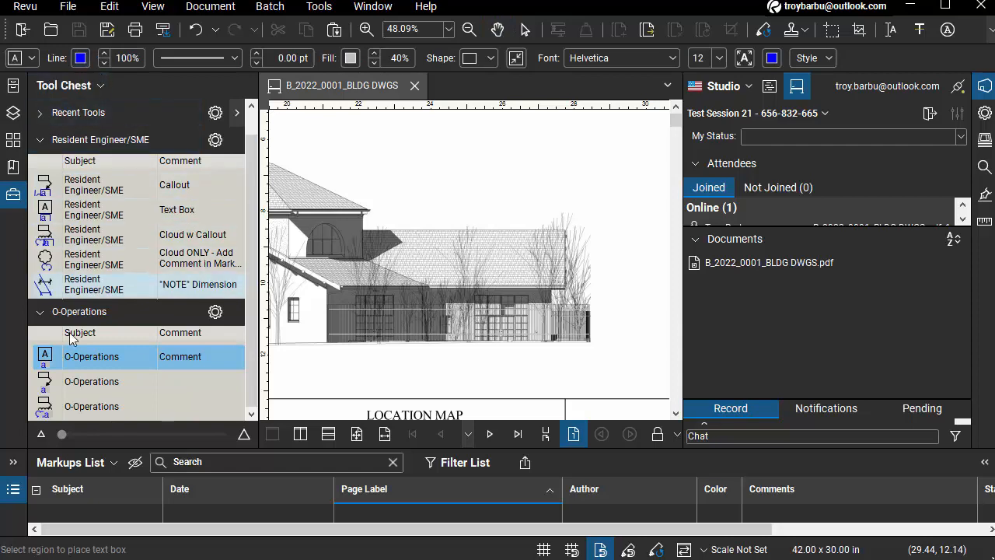
left_click(81, 59)
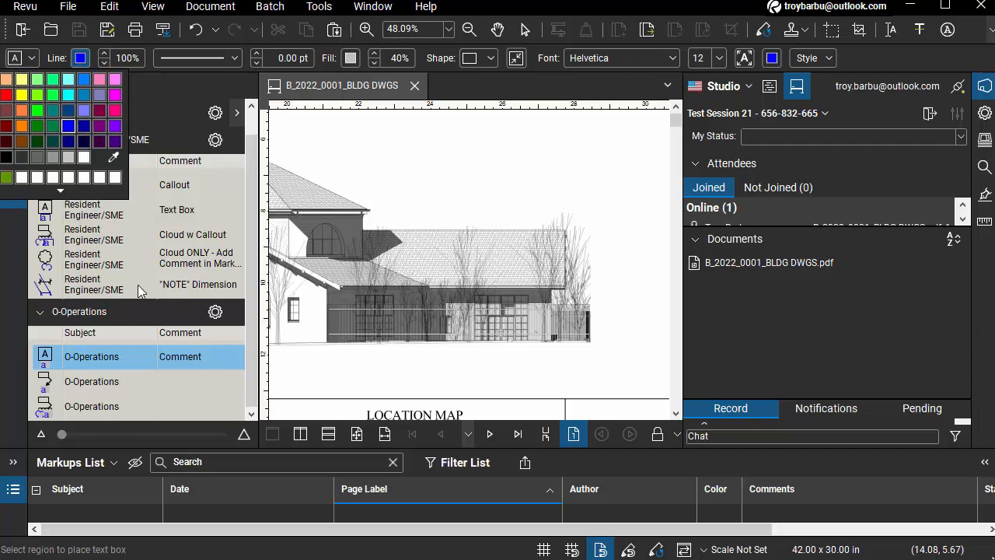
left_click(83, 288)
left_click(90, 253)
left_click(82, 59)
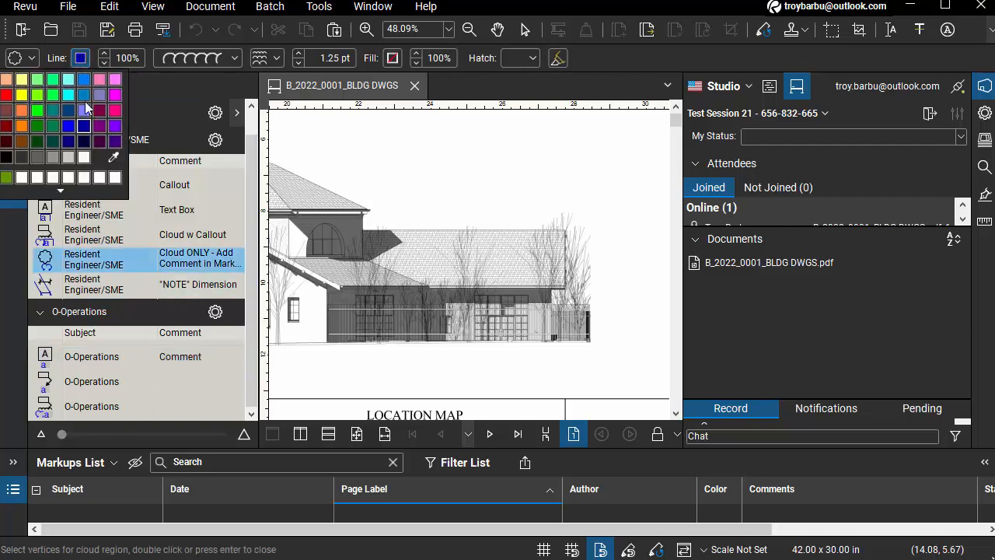
left_click(84, 129)
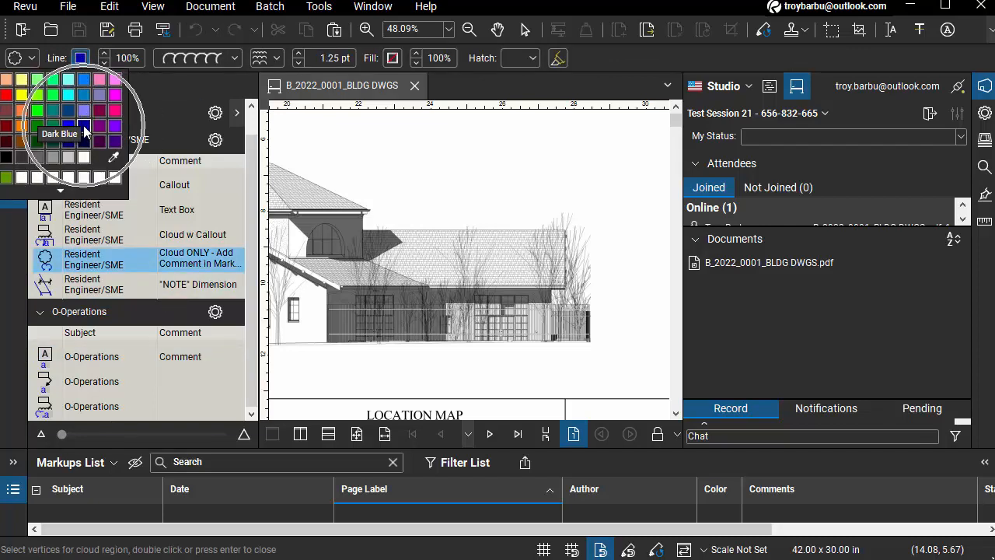
left_click(389, 161)
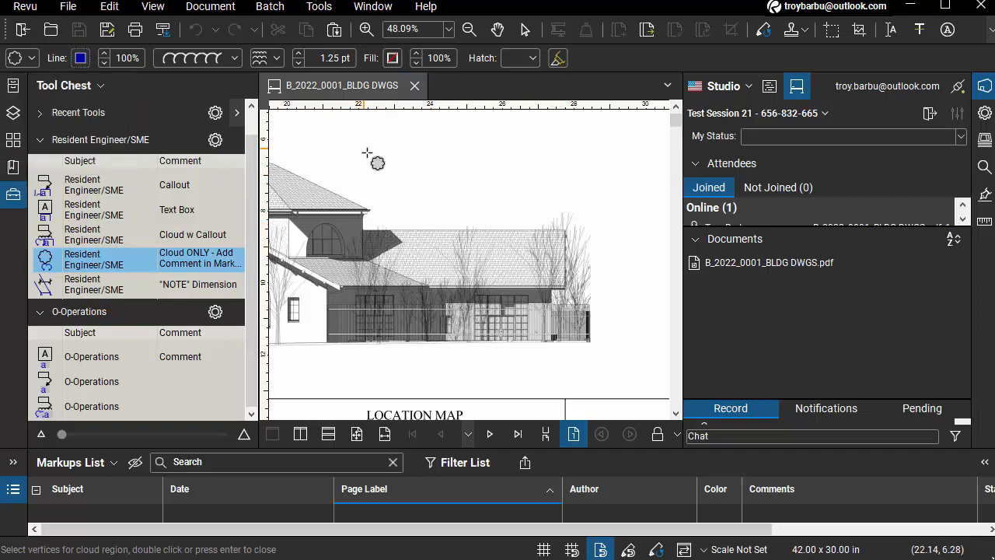
key("Escape")
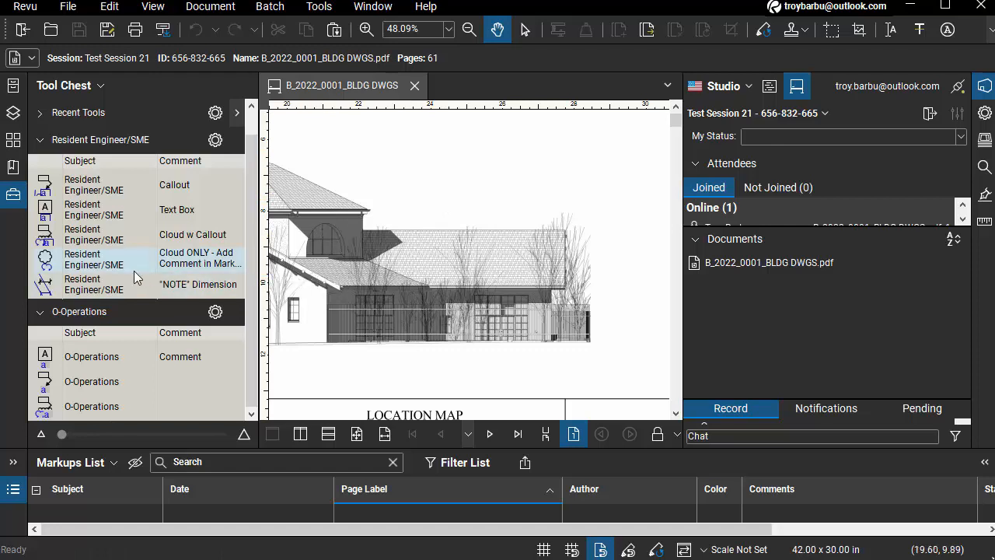
Place a Resident Engineer/SME "NOTE" dimension about 3.7 in long above the roof on the cover sheet, labeled Minimum 20"
left_click(91, 289)
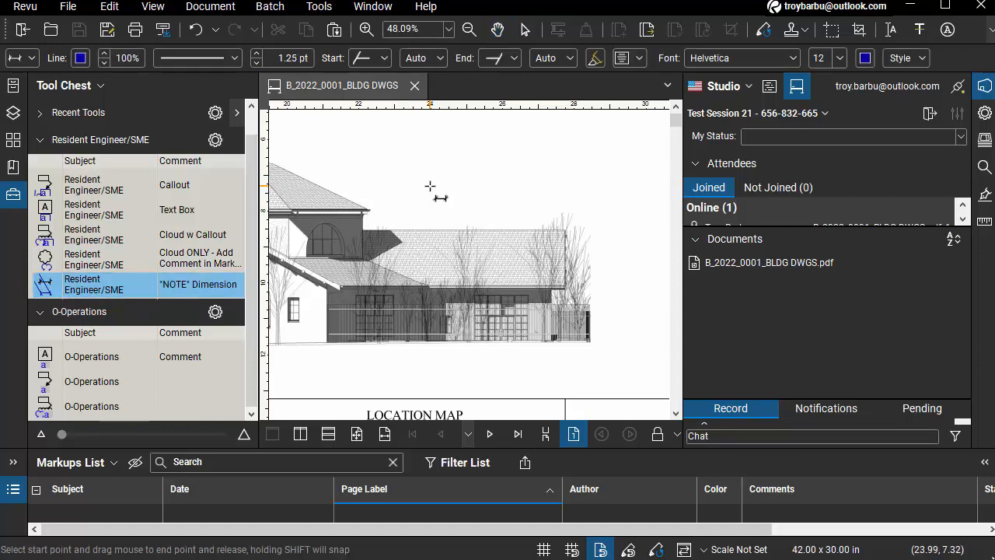
mouse_move(430, 187)
left_mouse_down()
mouse_move(573, 187)
mouse_move(563, 186)
left_mouse_up()
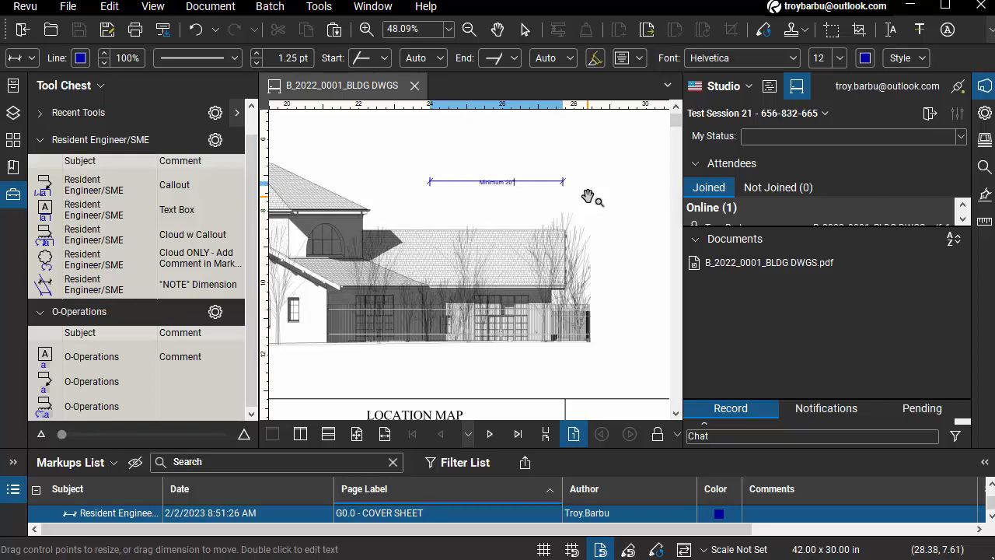
left_click(533, 184)
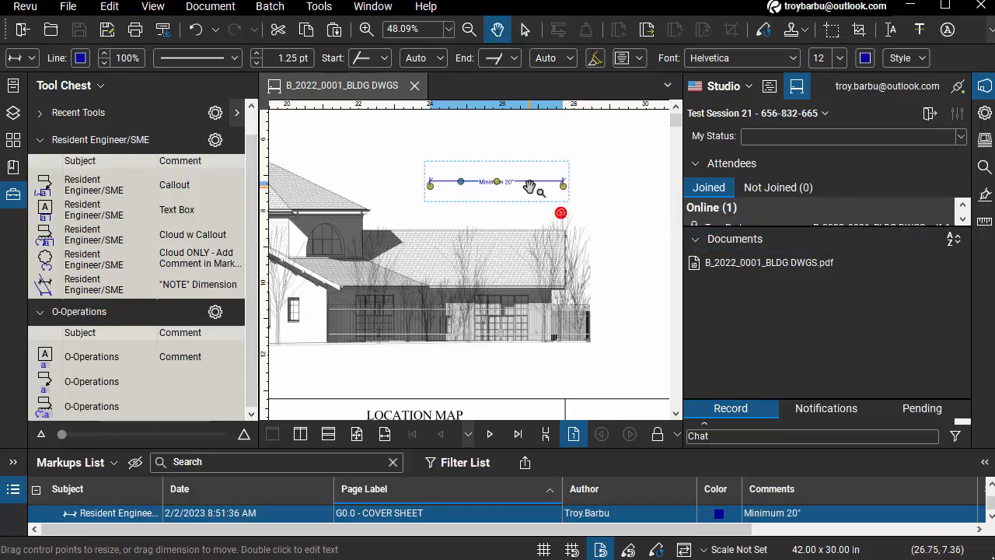
scroll(528, 187, "up", 3)
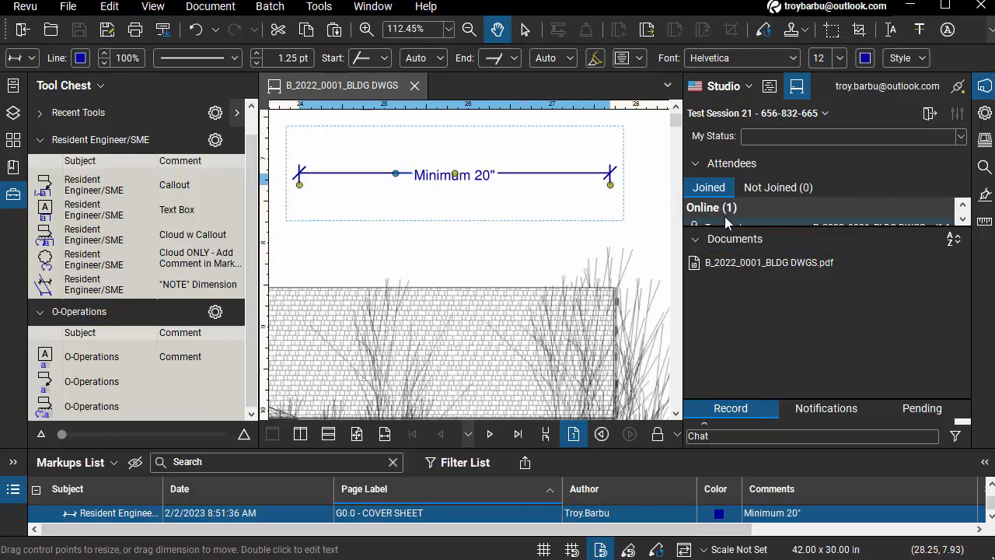
left_click(653, 217)
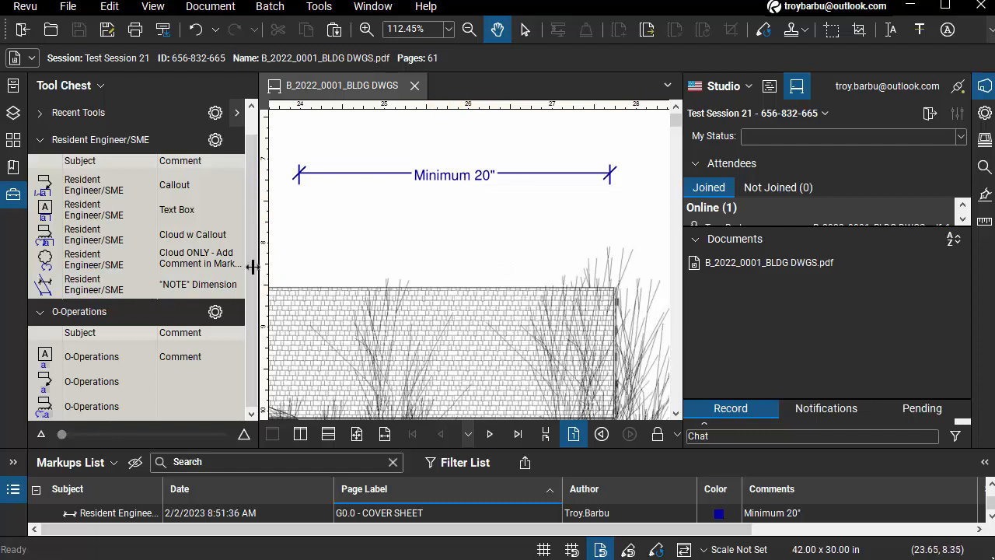
Draw a Resident Engineer/SME cloud about 0.6 in wide below the dimension's start, and enlarge the Markups List
left_click(81, 267)
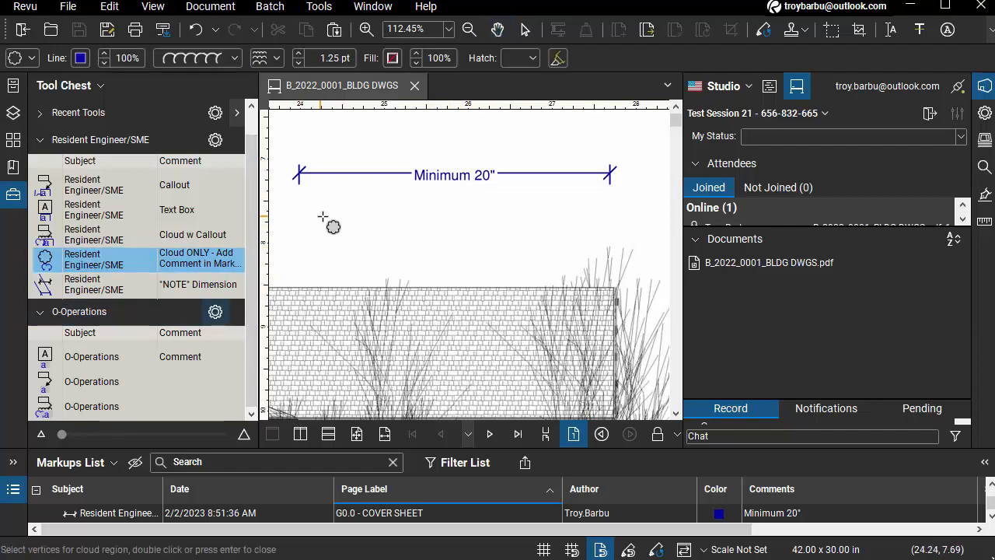
left_click_drag(323, 217, 374, 267)
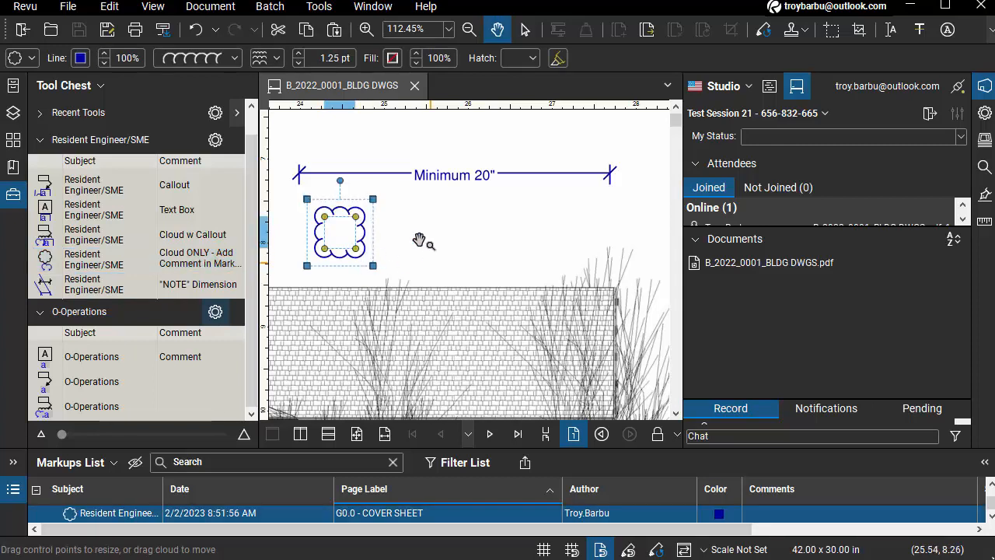
left_click(395, 279)
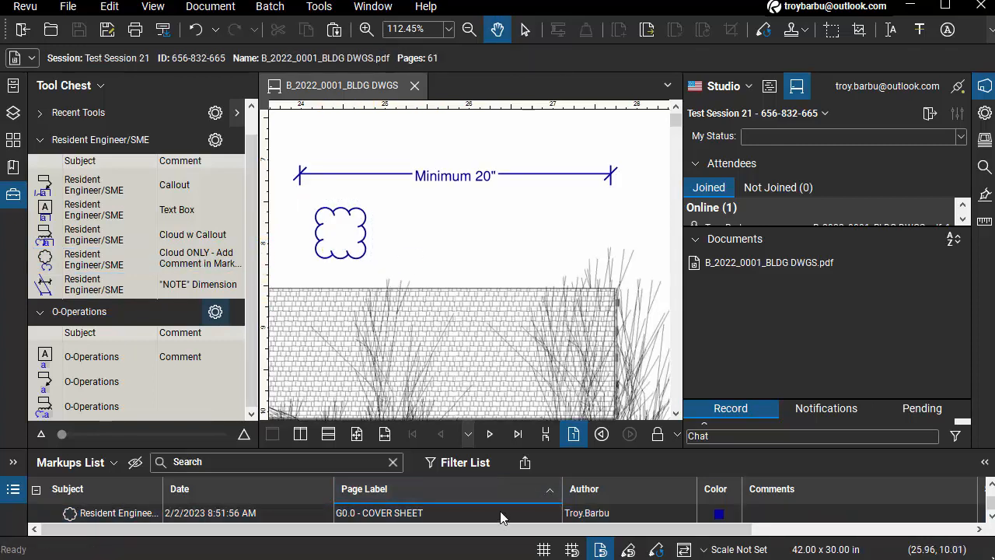
left_click_drag(472, 448, 471, 407)
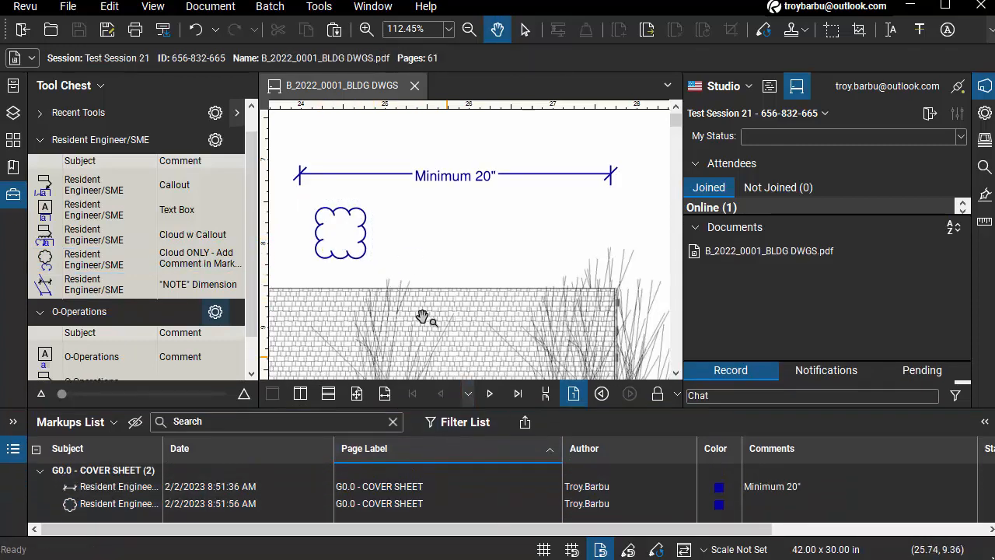
Add the comment "Comment" to the small Resident Engineer/SME cloud in the Markups List
left_click(370, 244)
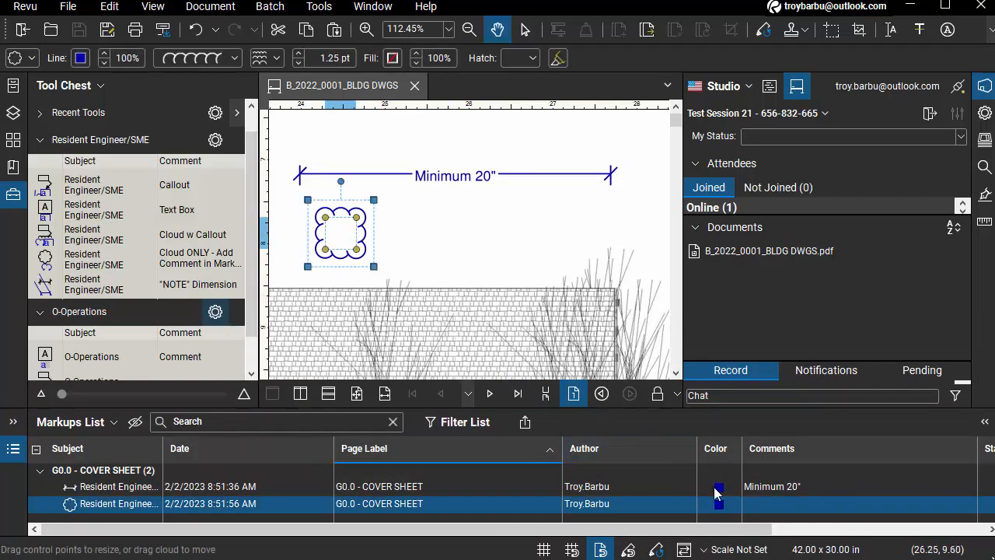
left_click(780, 507)
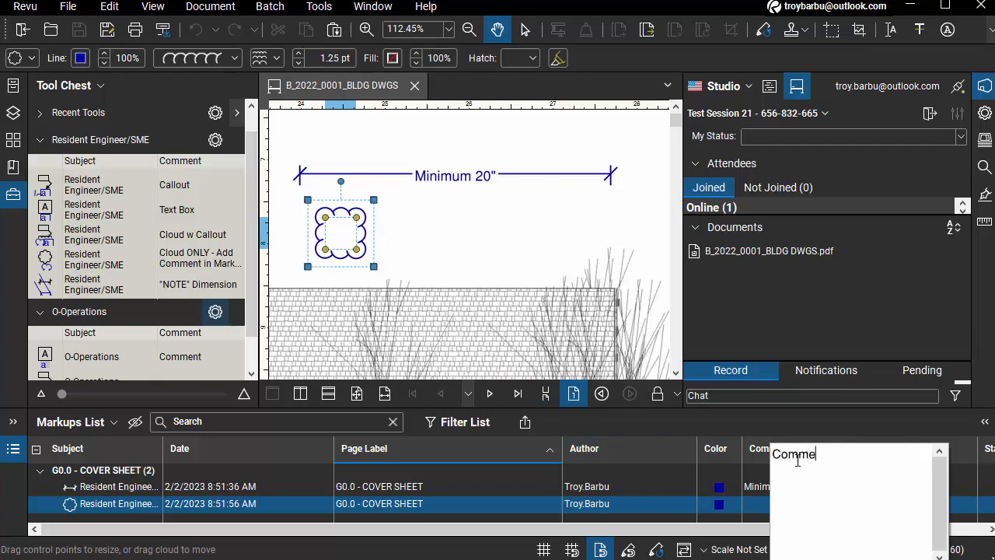
key("Return")
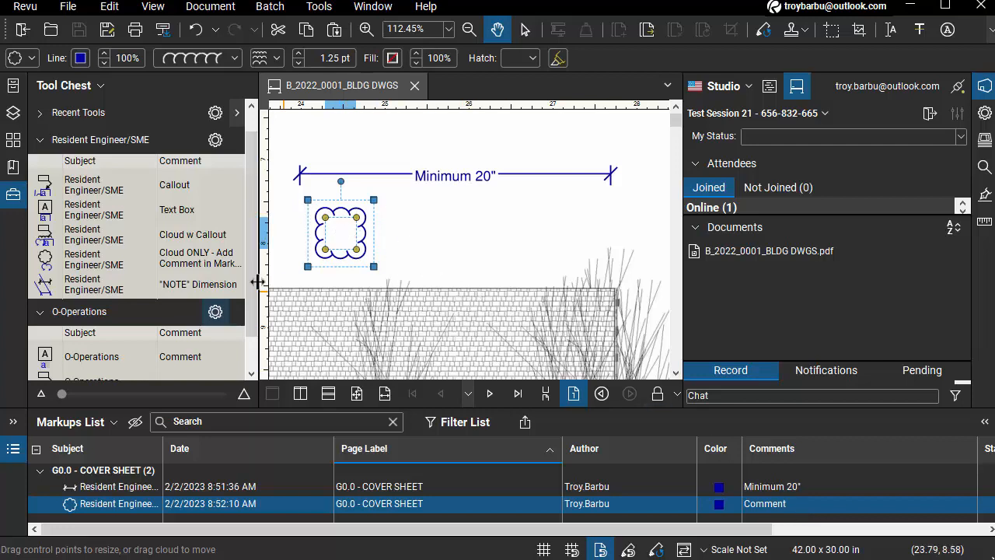
left_click(410, 227)
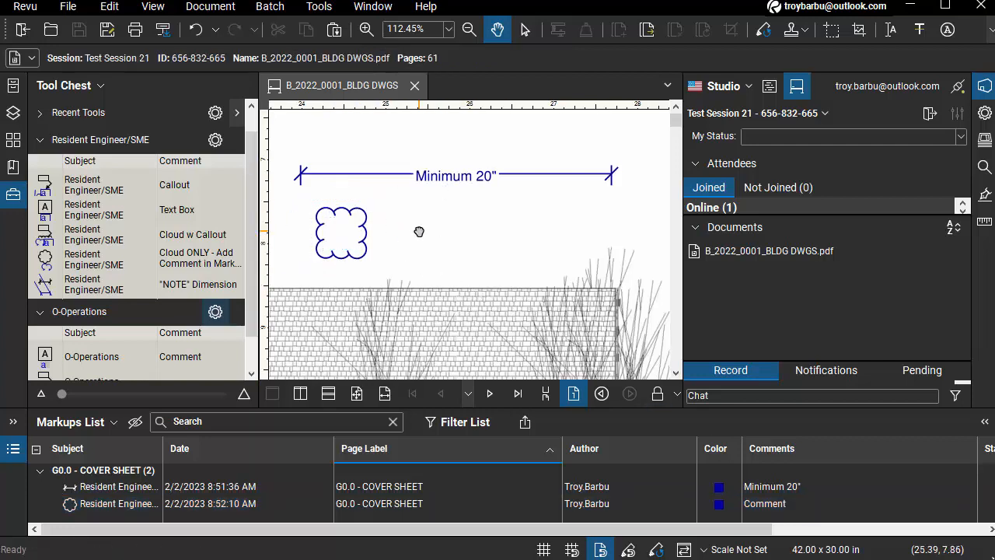
left_click(367, 247)
key("ctrl")
key("ctrl")
key("ctrl")
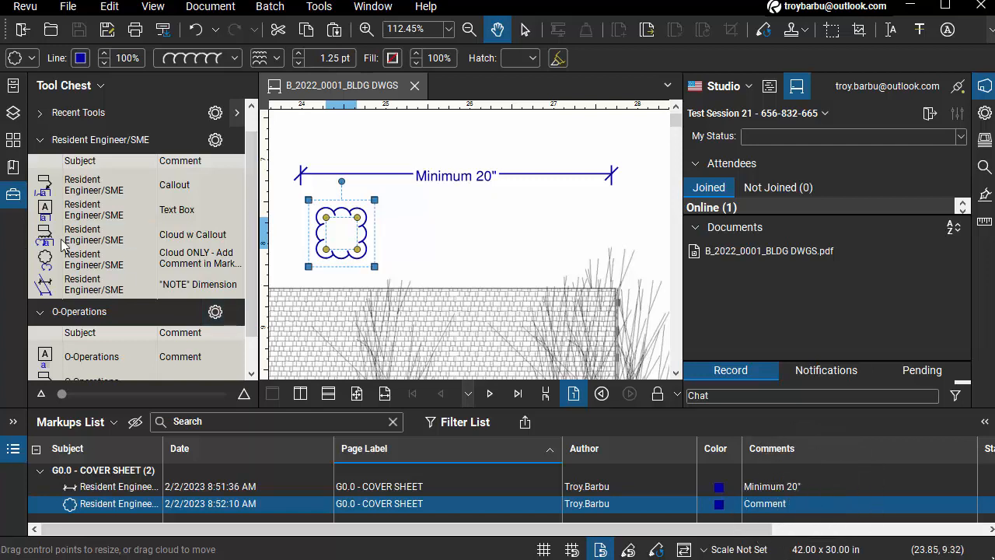
Draw a Resident Engineer/SME Cloud w Callout about 0.9 in wide beside the existing cloud, with the callout text "Comment"
left_click(87, 240)
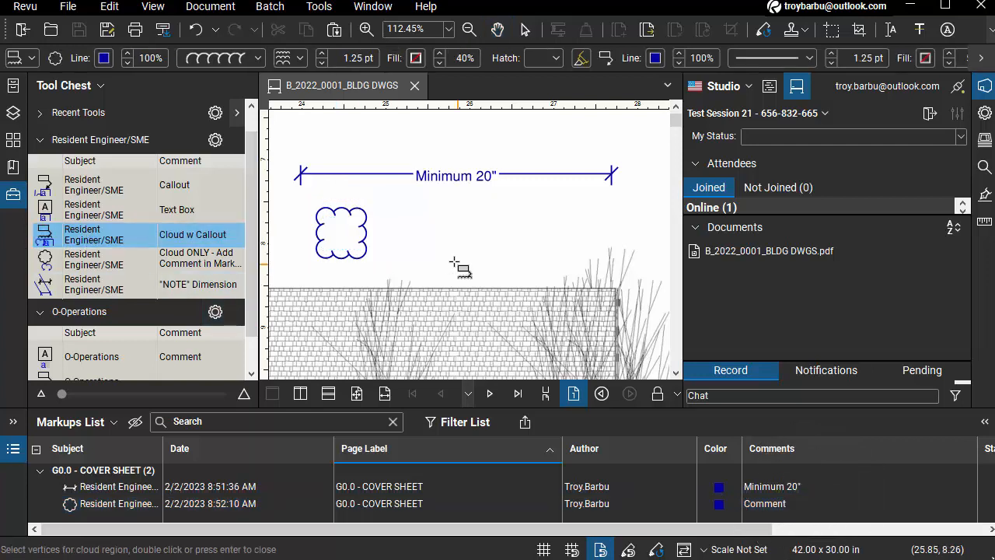
left_click_drag(433, 240, 469, 262)
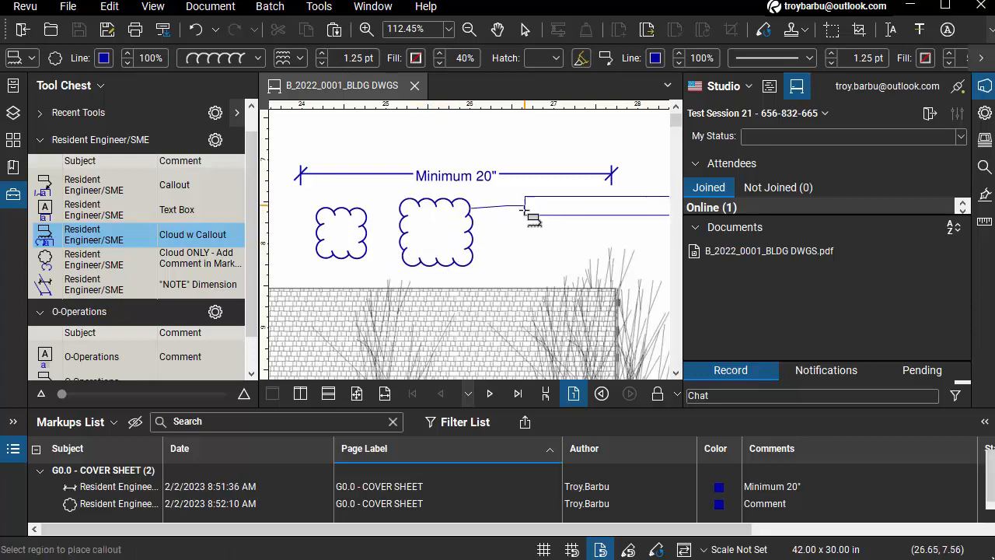
left_click(527, 206)
type("Co")
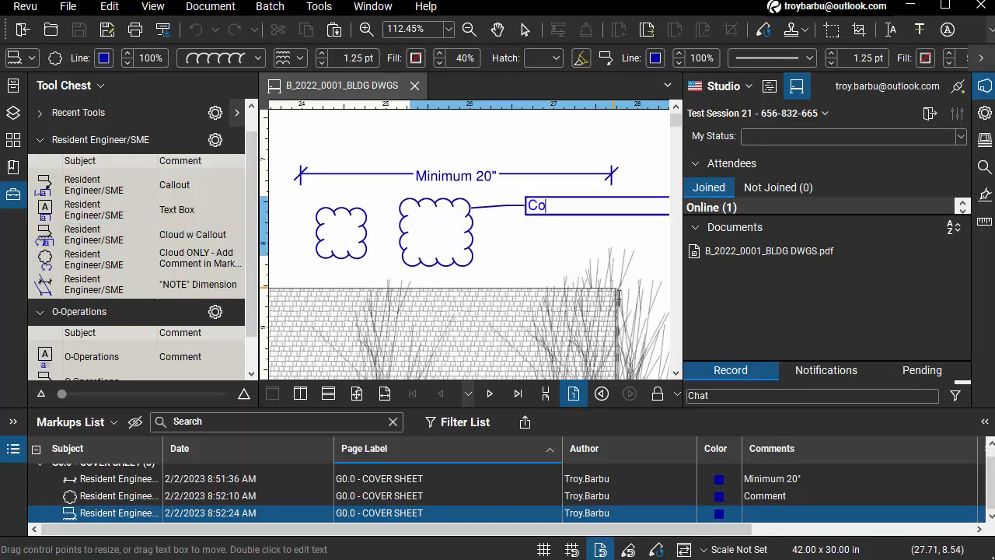
type("mment")
left_click(582, 225)
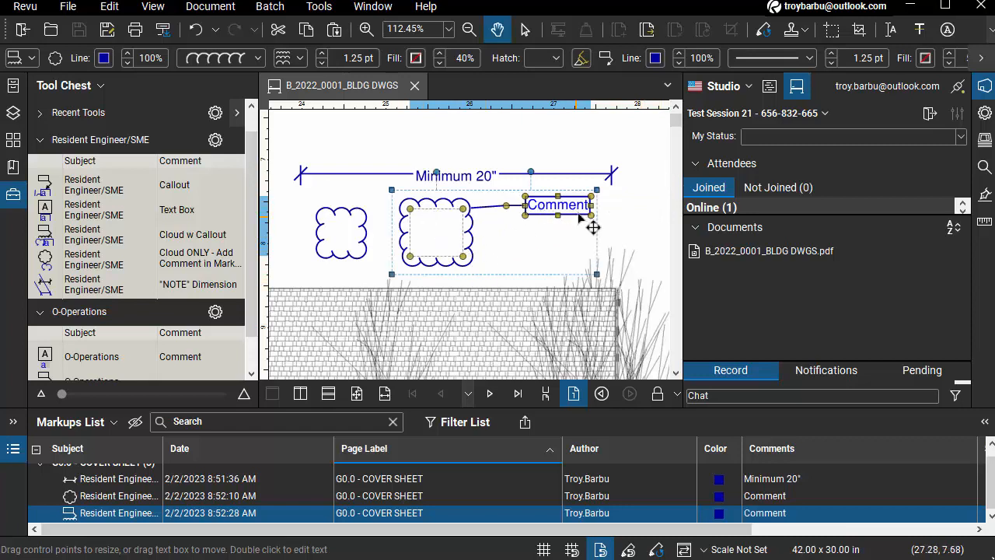
left_click(661, 241)
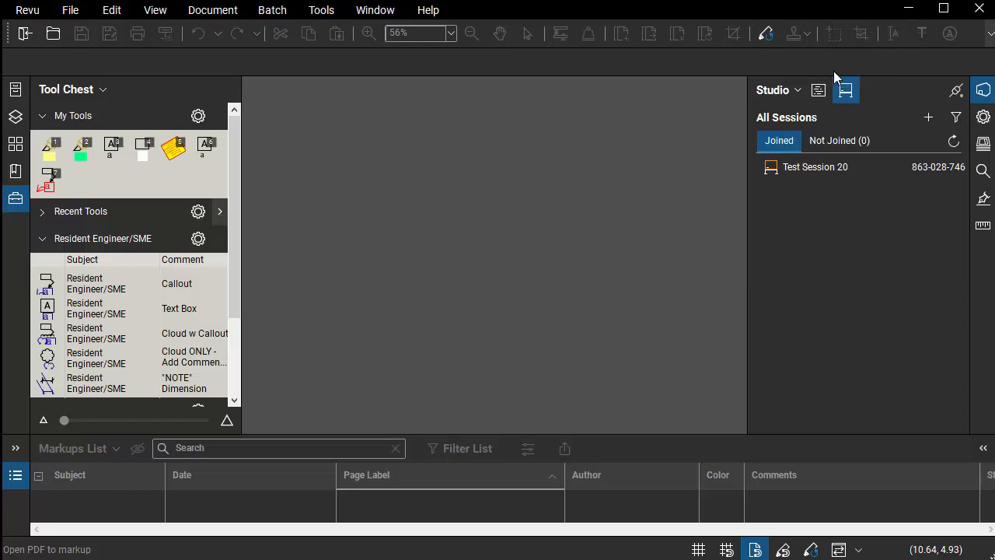
Open Test Session 20 in Studio and collapse the My Tools set in the Tool Chest
double_click(801, 171)
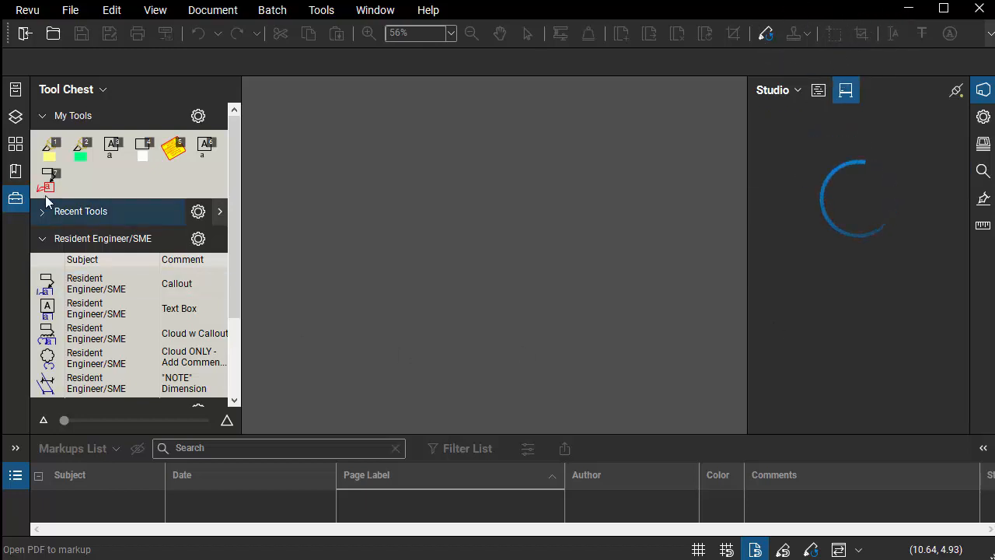
left_click(43, 115)
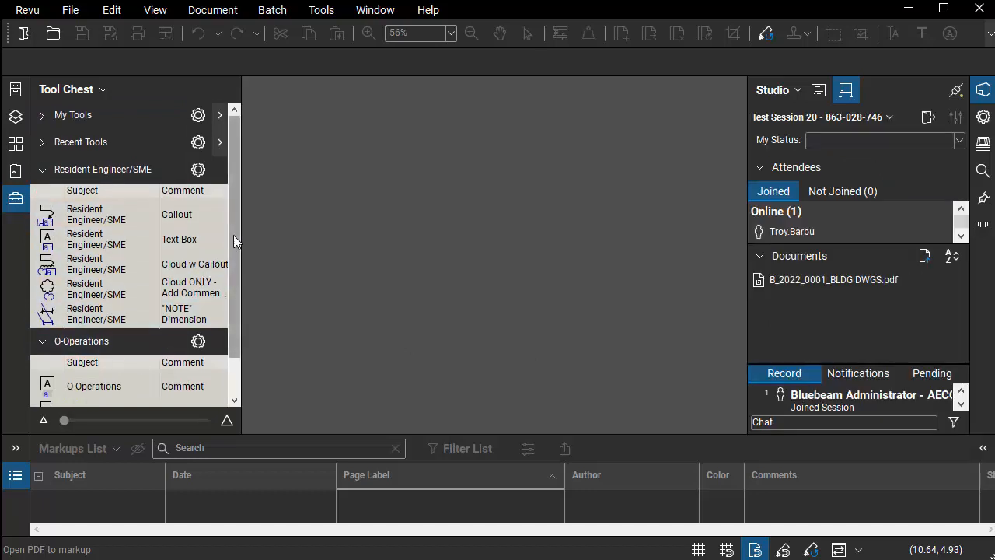
scroll(233, 295, "down", 2)
scroll(240, 247, "up", 2)
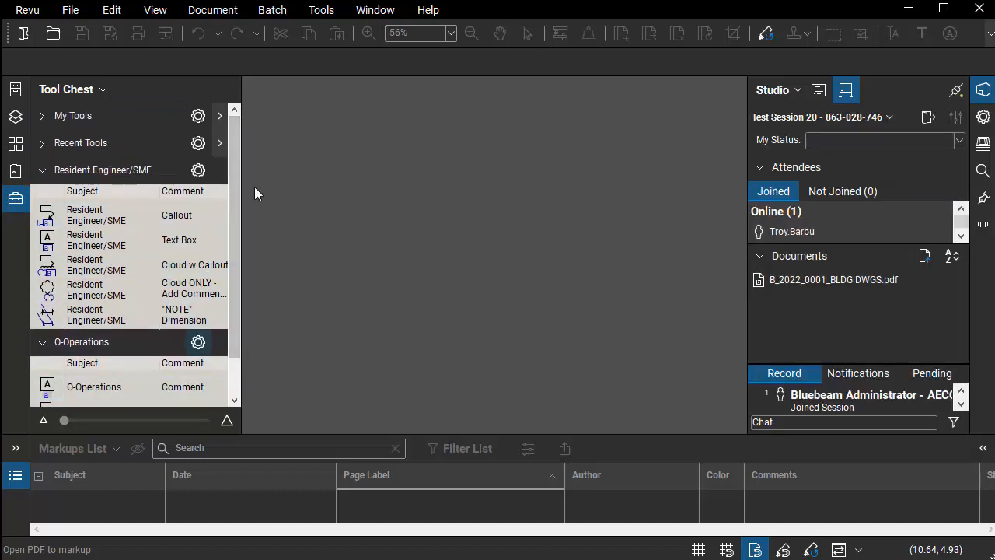
Open B_2022_0001_BLDG DWGS.pdf from the session at the building elevation on the cover sheet
double_click(838, 281)
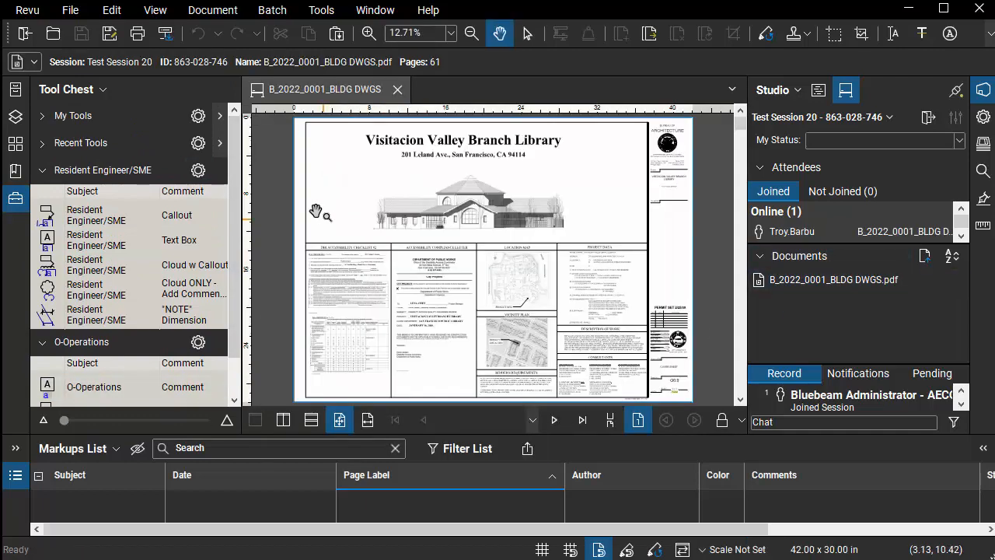
scroll(452, 198, "up", 2)
scroll(452, 197, "up", 2)
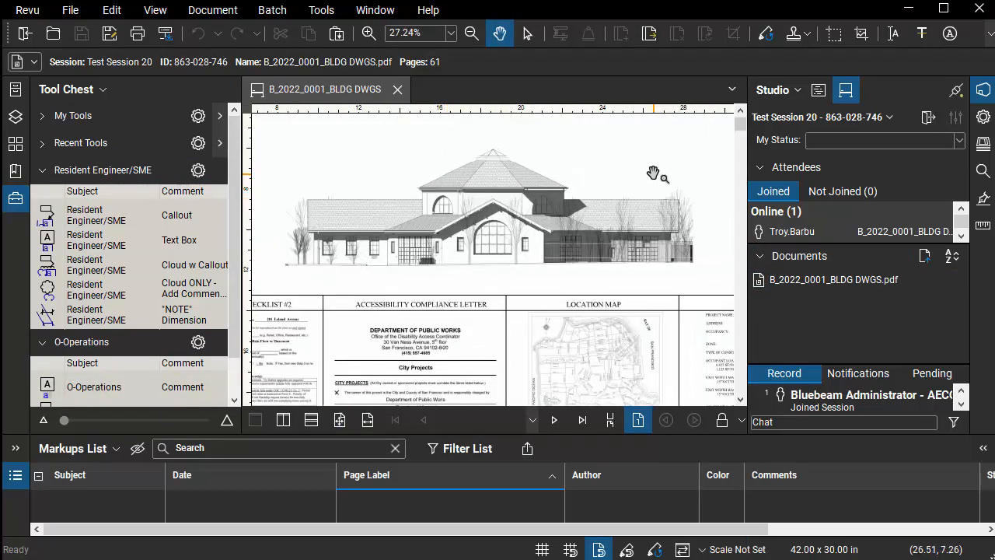
left_click_drag(653, 173, 600, 231)
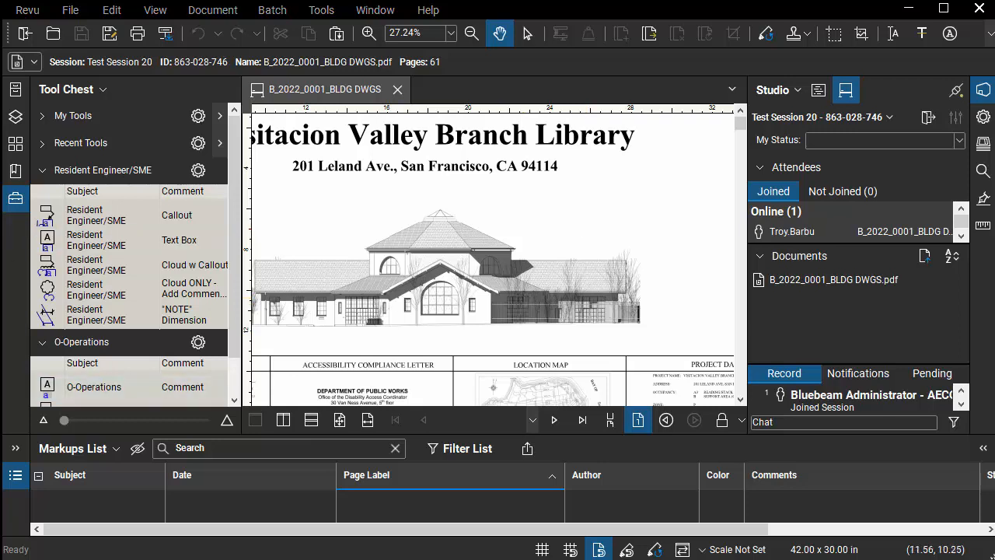
Unregister this copy of Revu and check which mode and registration options it offers
left_click(34, 16)
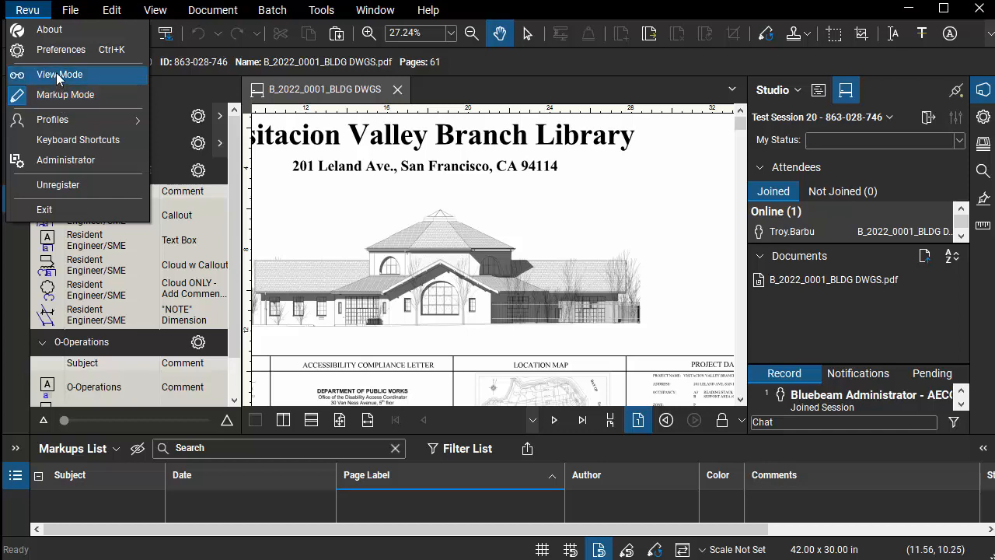
left_click(54, 184)
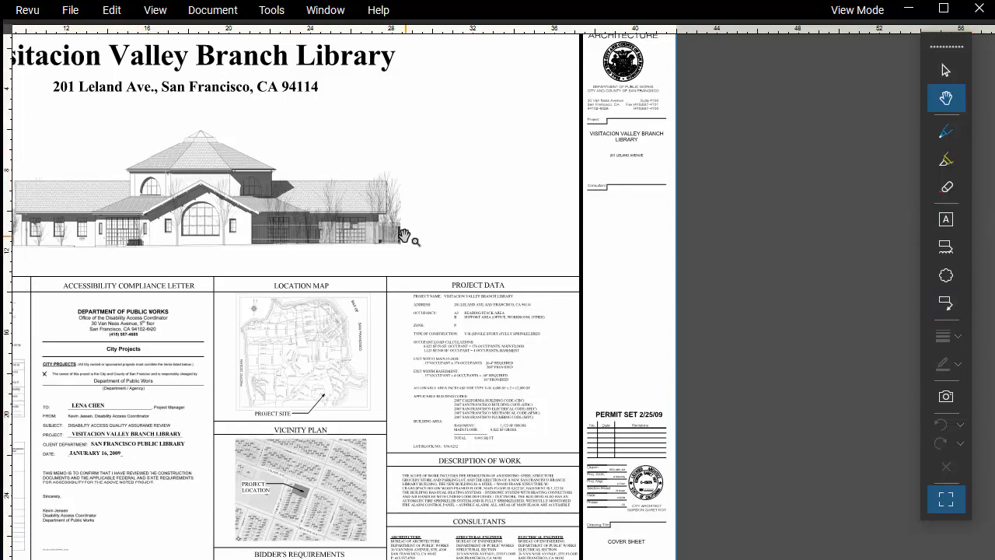
mouse_move(11, 149)
left_click(30, 12)
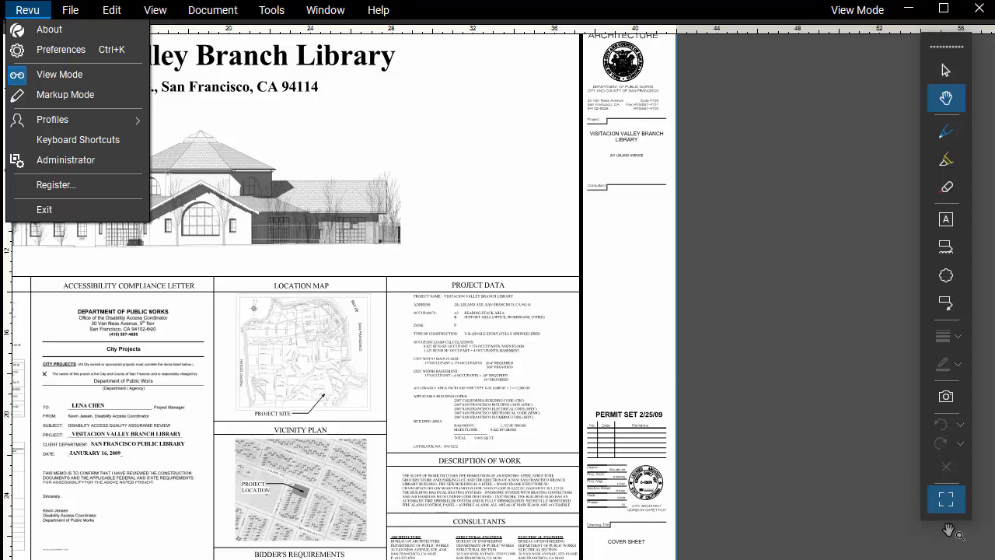
Turn off the full-screen display to restore the panels, and reduce the height of the Markups List
left_click(952, 503)
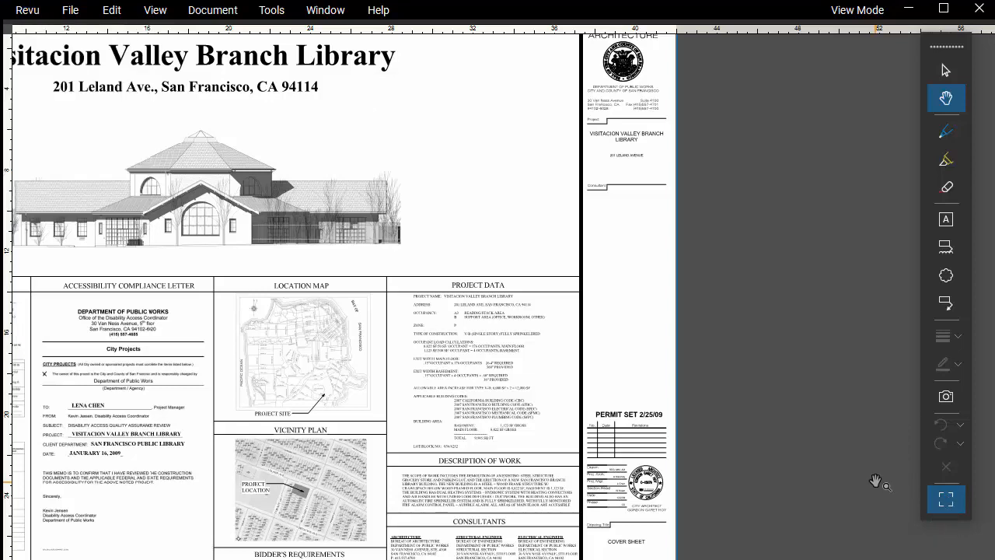
left_click(954, 505)
left_click(947, 501)
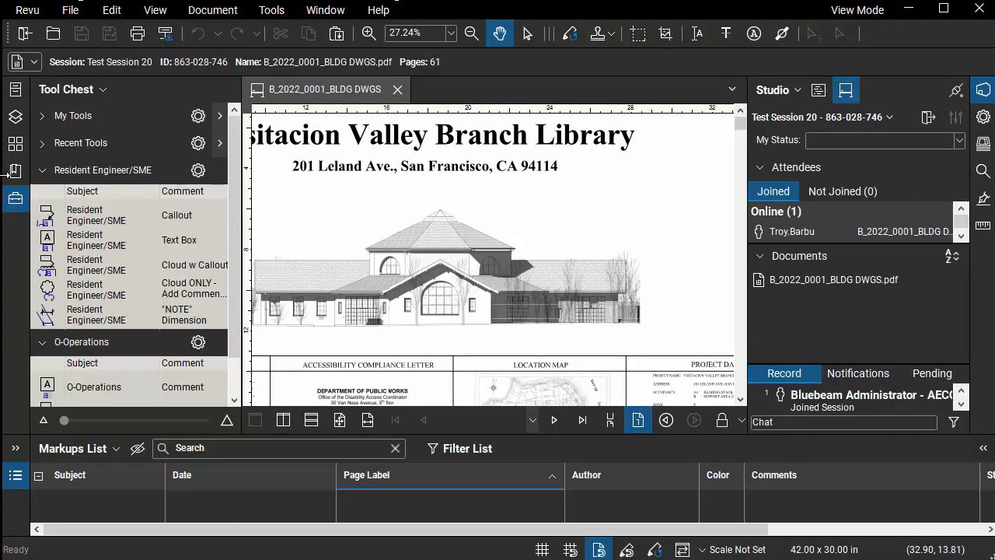
left_click(28, 11)
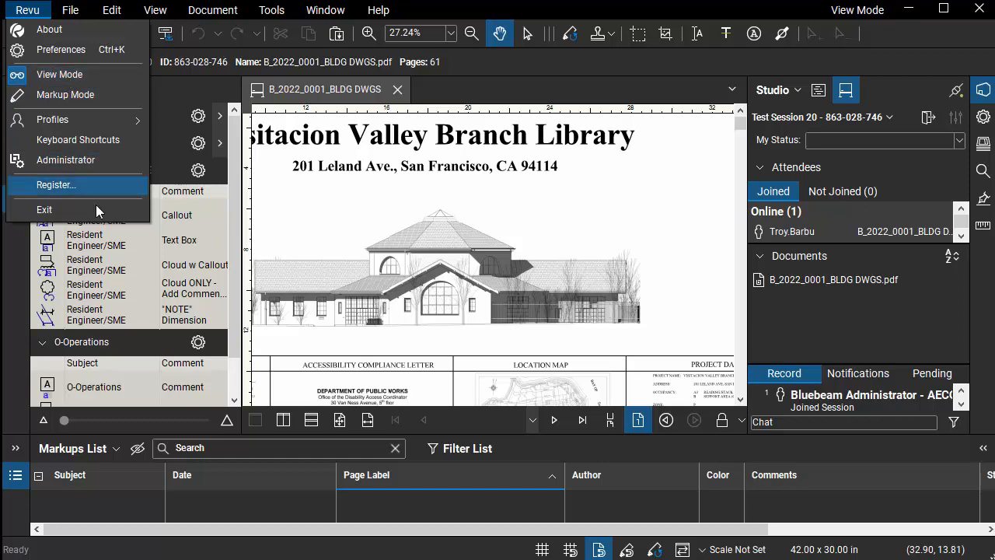
left_click(147, 479)
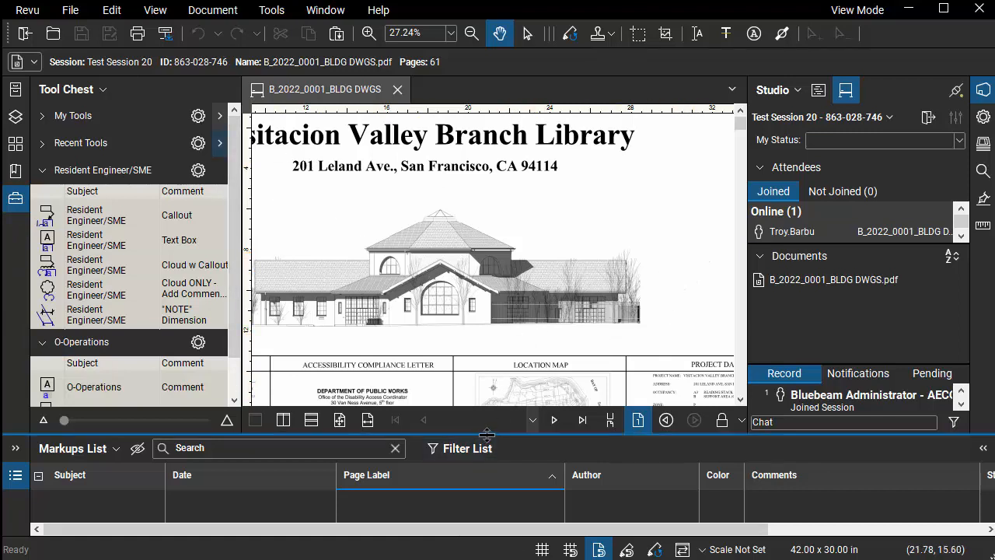
mouse_move(490, 435)
left_mouse_down()
mouse_move(495, 466)
mouse_move(495, 451)
left_mouse_up()
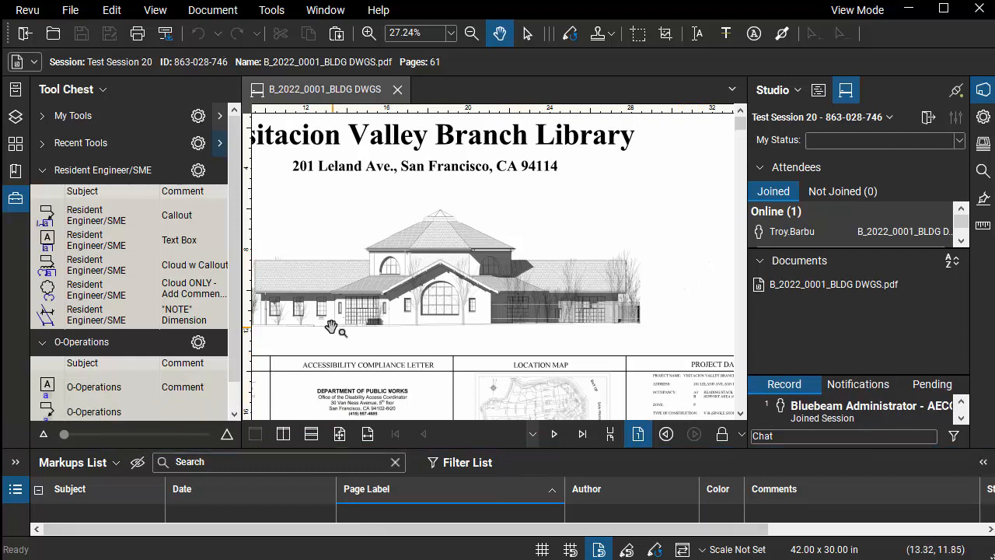
Place an empty Resident Engineer/SME Callout above the right wing, with its arrow pointing at the central roof's right eave
scroll(456, 259, "down", 1)
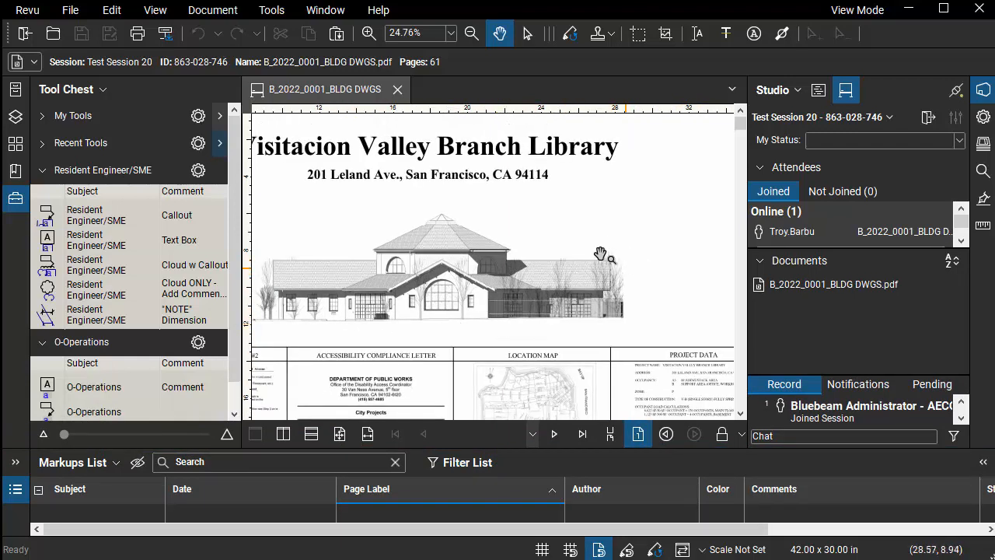
scroll(395, 233, "up", 3)
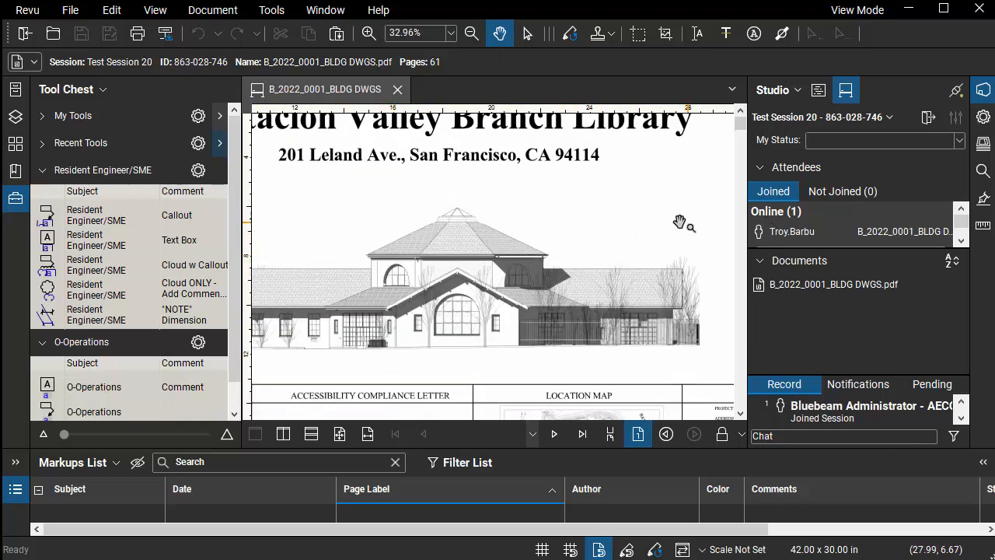
left_click_drag(680, 223, 558, 230)
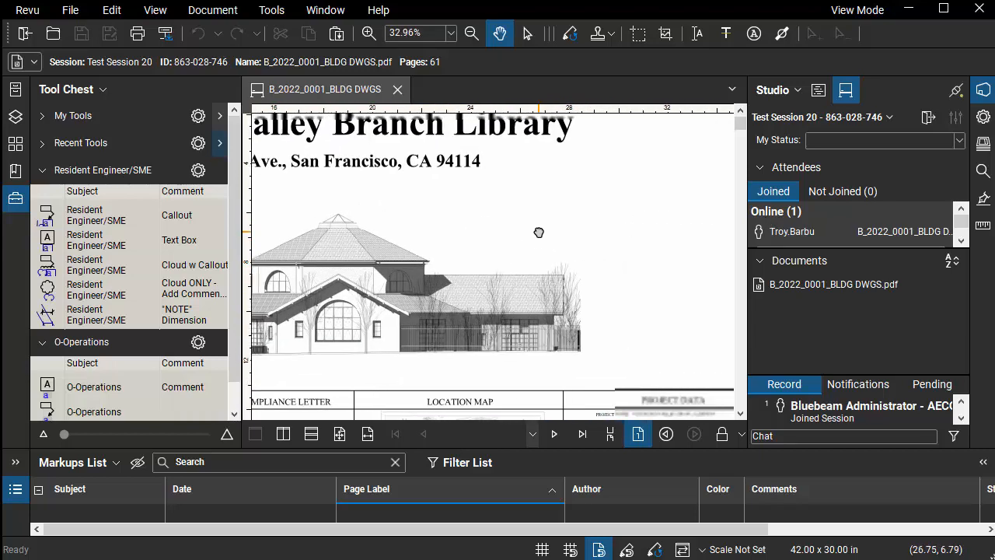
left_click(97, 214)
mouse_move(418, 253)
left_mouse_down()
mouse_move(535, 194)
mouse_move(544, 199)
left_mouse_up()
Add an empty Resident Engineer/SME Text Box about 2 in wide and a Cloud w Callout about 1.3 in wide above the right wing
left_click(95, 247)
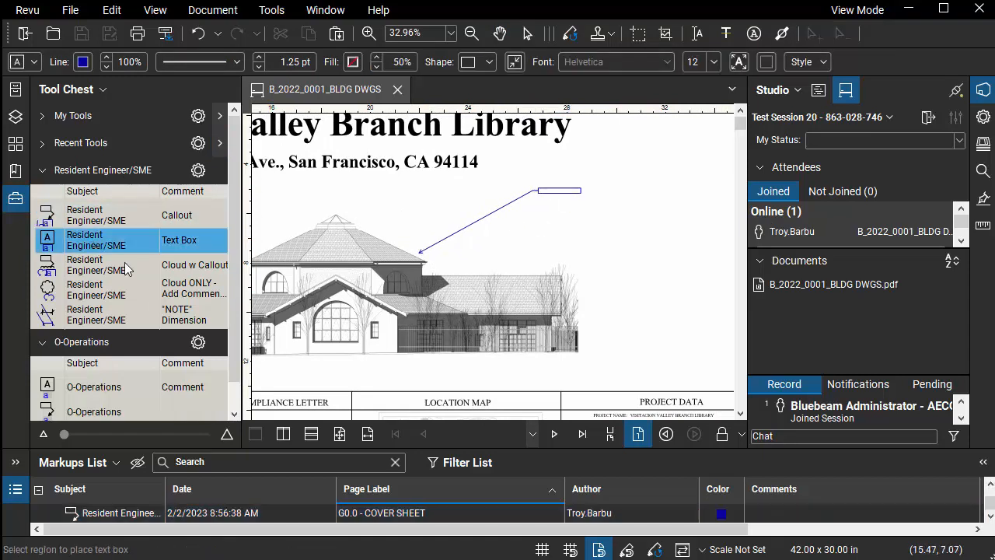
left_click_drag(633, 152, 681, 164)
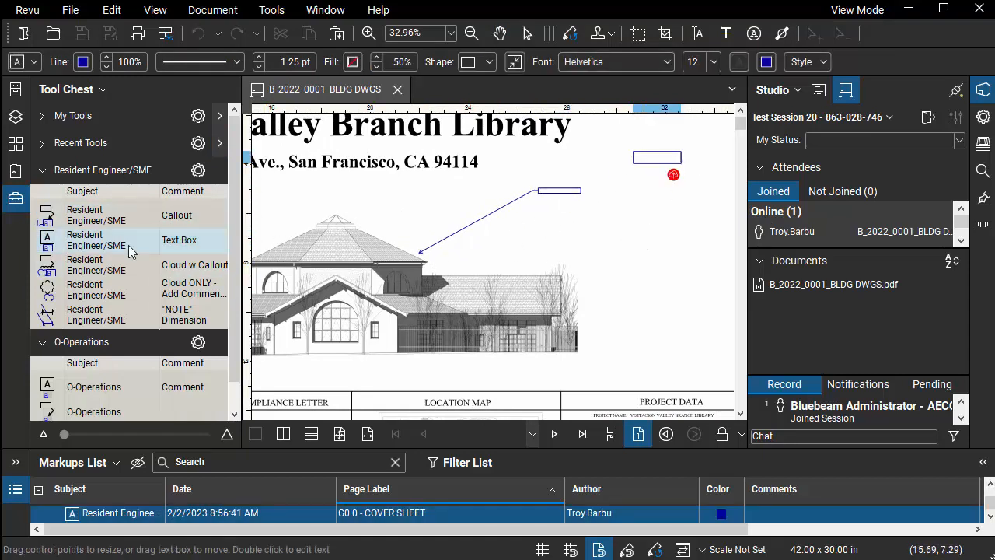
left_click(97, 265)
left_click_drag(549, 232, 580, 260)
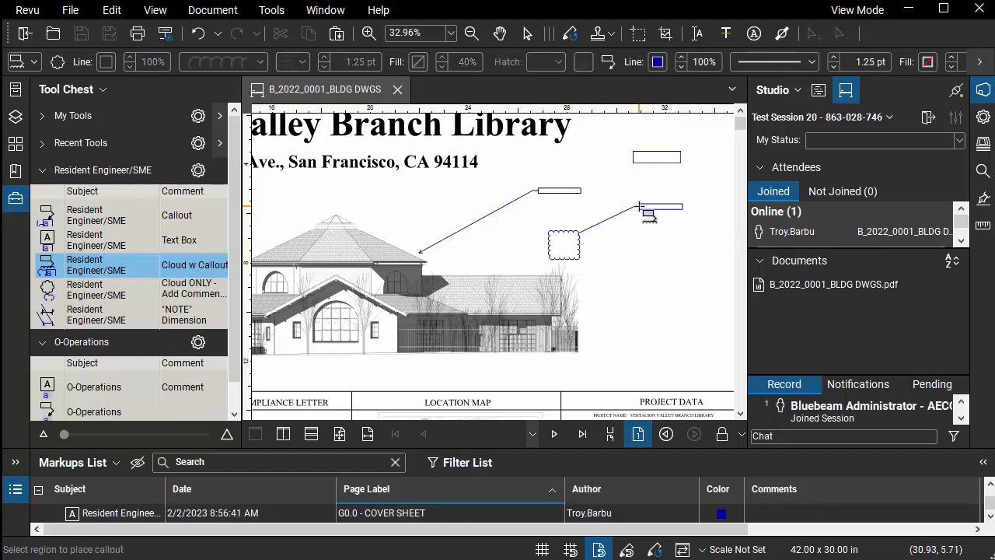
left_click(639, 207)
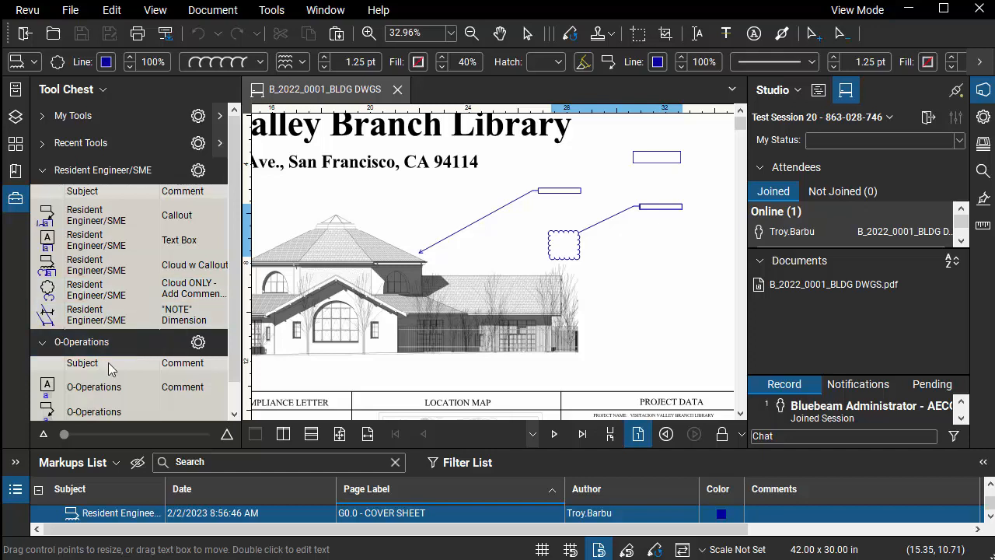
Place an O-Operations text box reading "Comment", about 2.2 in wide as drawn, to the right of the building
scroll(121, 372, "down", 1)
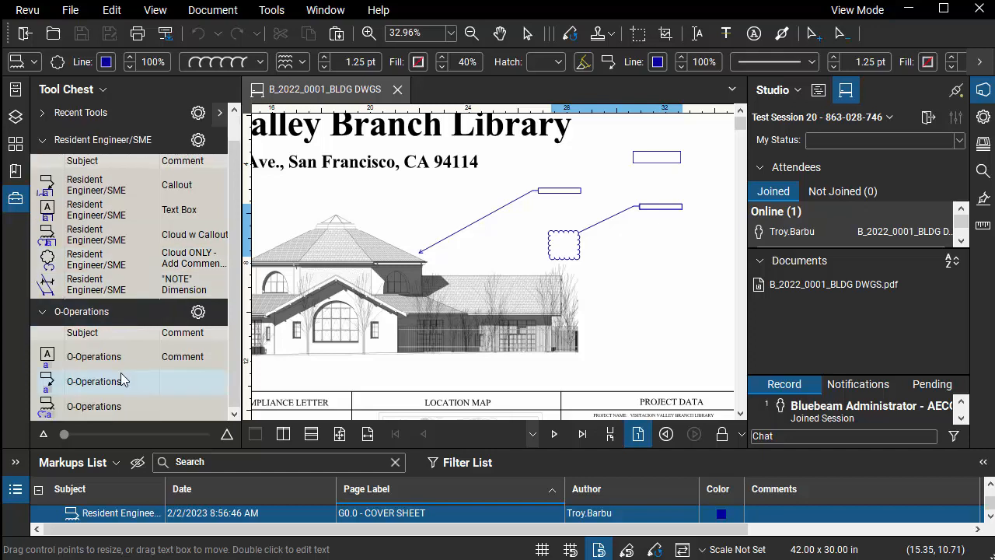
left_click(81, 358)
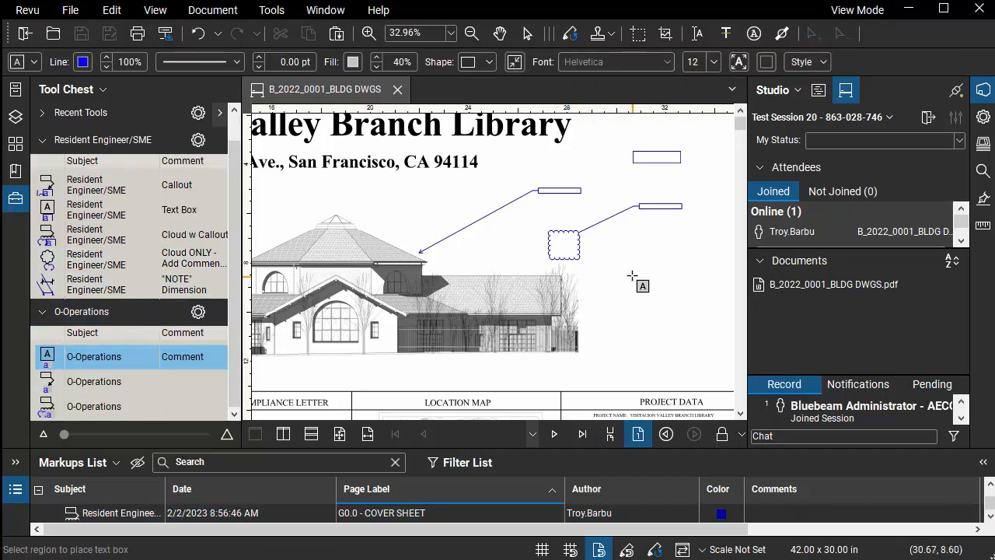
left_click_drag(630, 268, 684, 288)
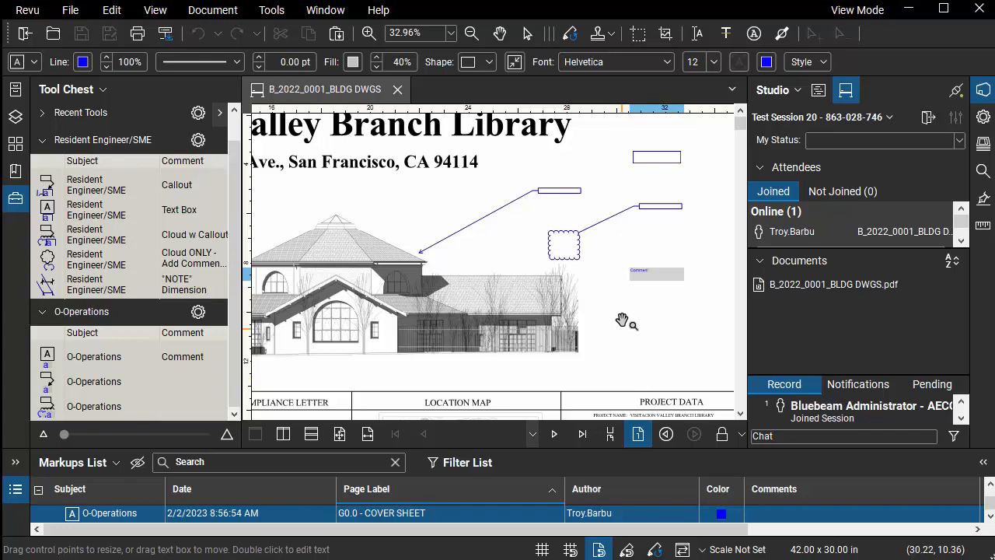
scroll(657, 284, "up", 8)
left_click(658, 325)
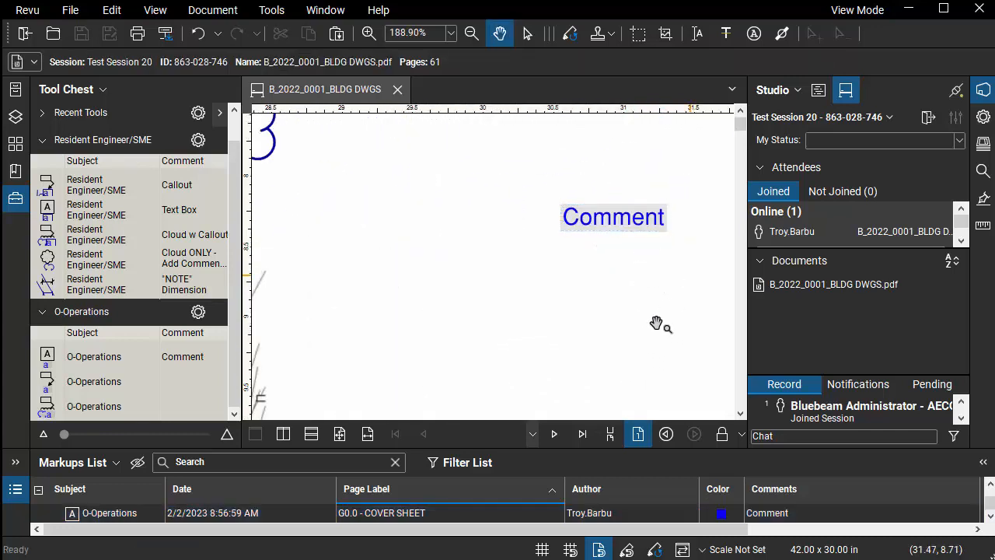
Compare the marked-up session drawing with the separate B_2022_0001_BLDG DWGS - REV1 file opened outside the session
scroll(566, 250, "down", 6)
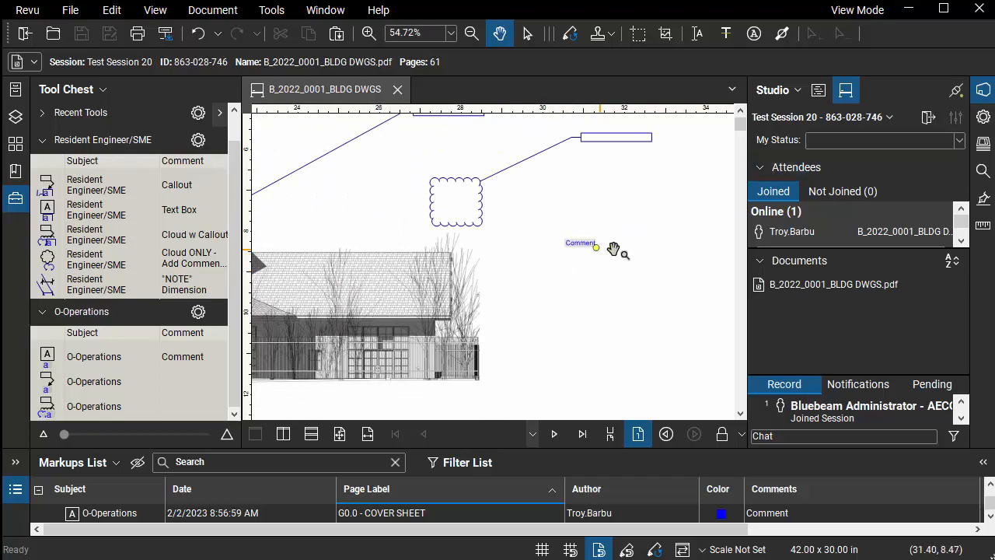
scroll(626, 254, "down", 3)
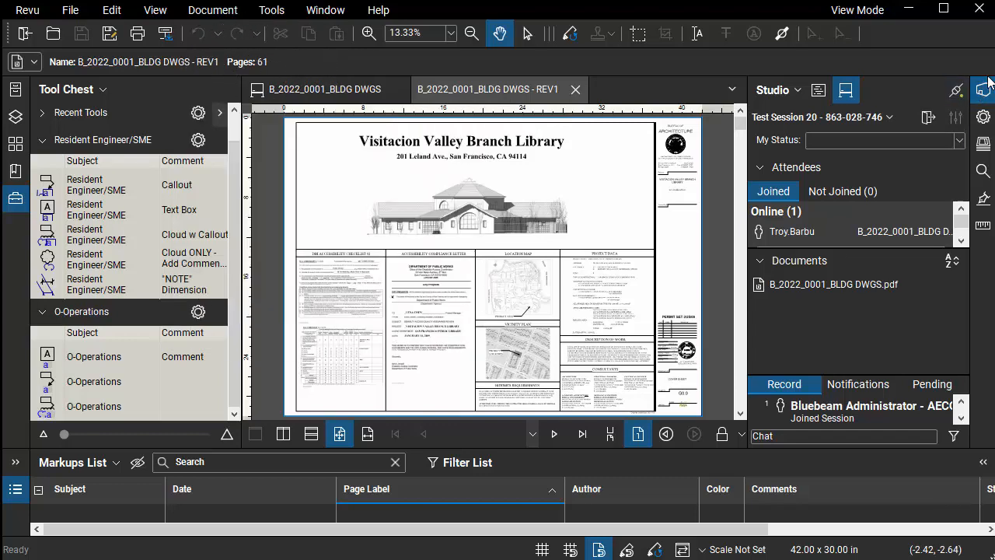
key("ctrl")
key("ctrl")
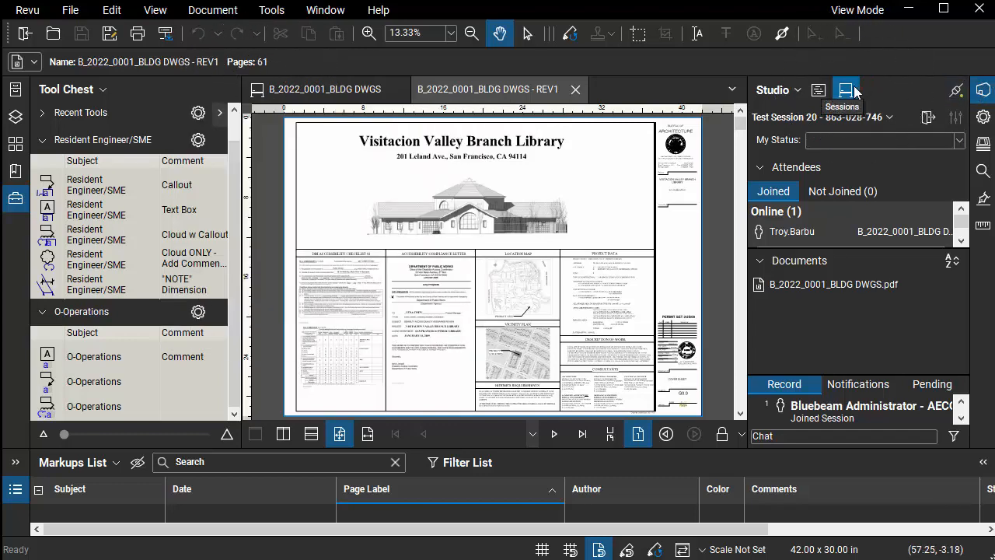
left_click(323, 95)
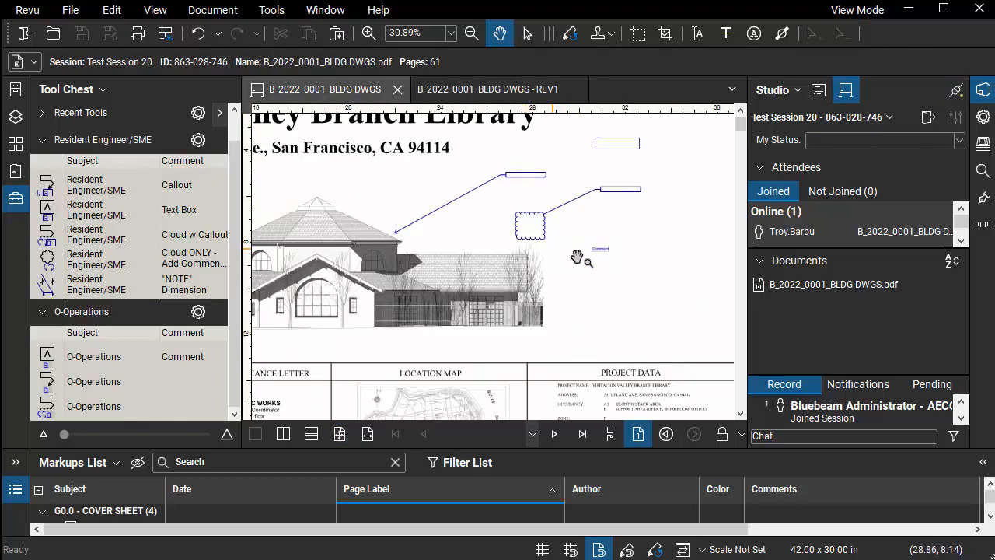
left_click(476, 95)
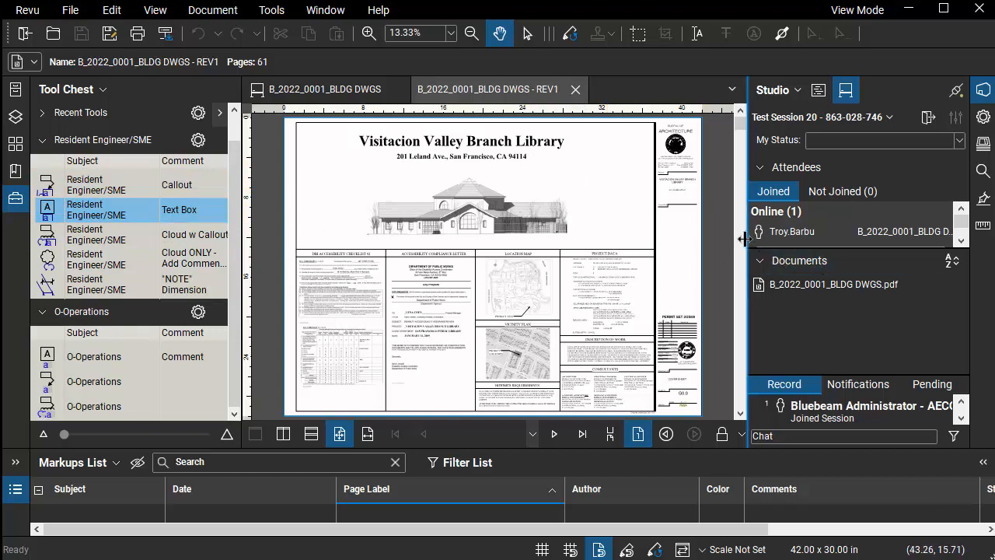
Widen the Studio panel slightly and return to the session drawing B_2022_0001_BLDG DWGS
left_click_drag(744, 239, 726, 239)
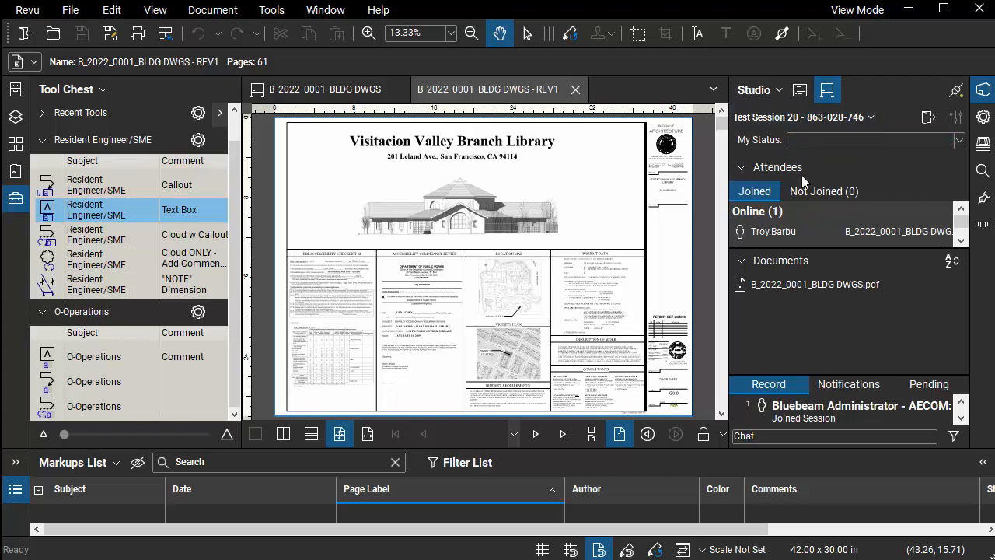
left_click(327, 90)
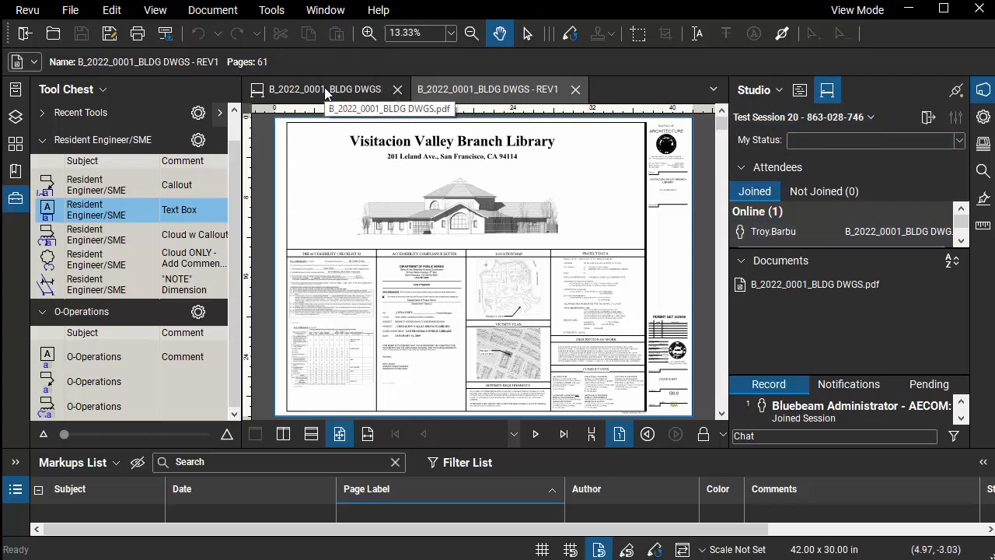
key("ctrl")
key("ctrl")
left_click(324, 88)
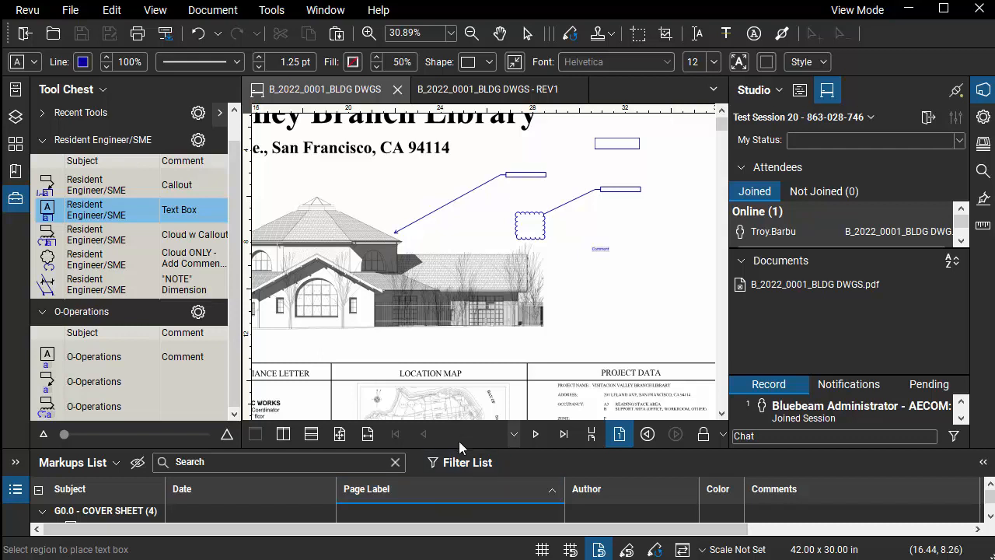
Enlarge the Markups List, check the first Resident Engineer/SME callout's Comments field and Status options, and reduce the list's height again
left_click_drag(462, 444, 462, 360)
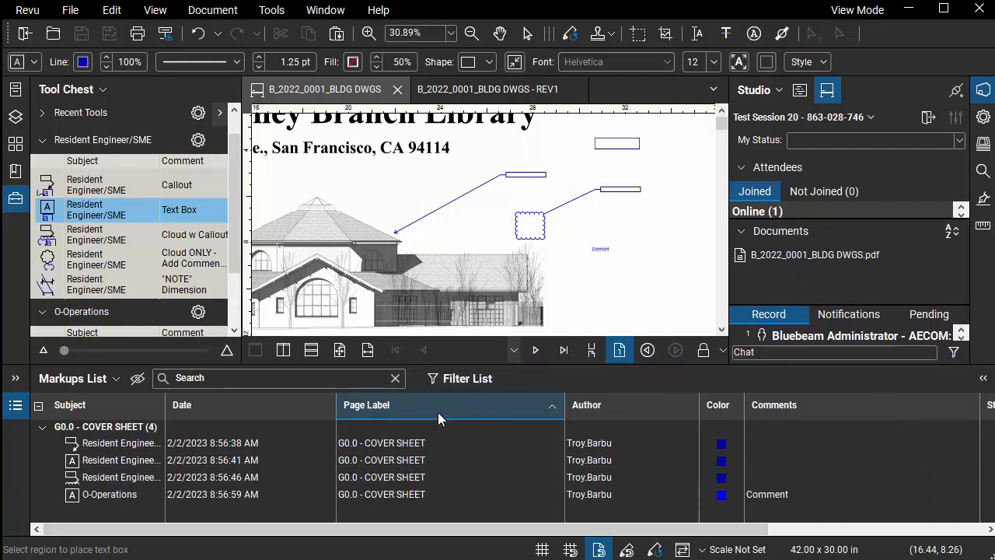
left_click(405, 448)
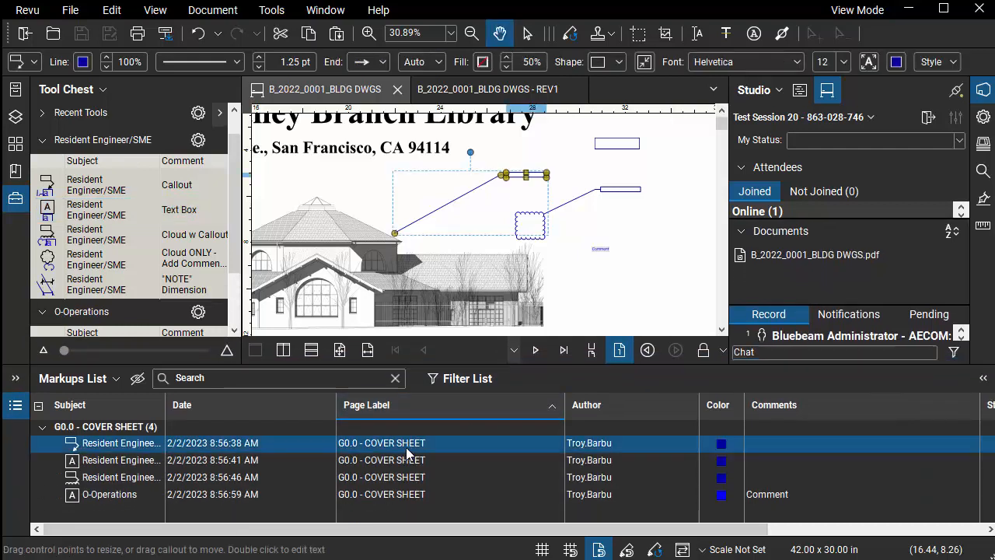
left_click(814, 442)
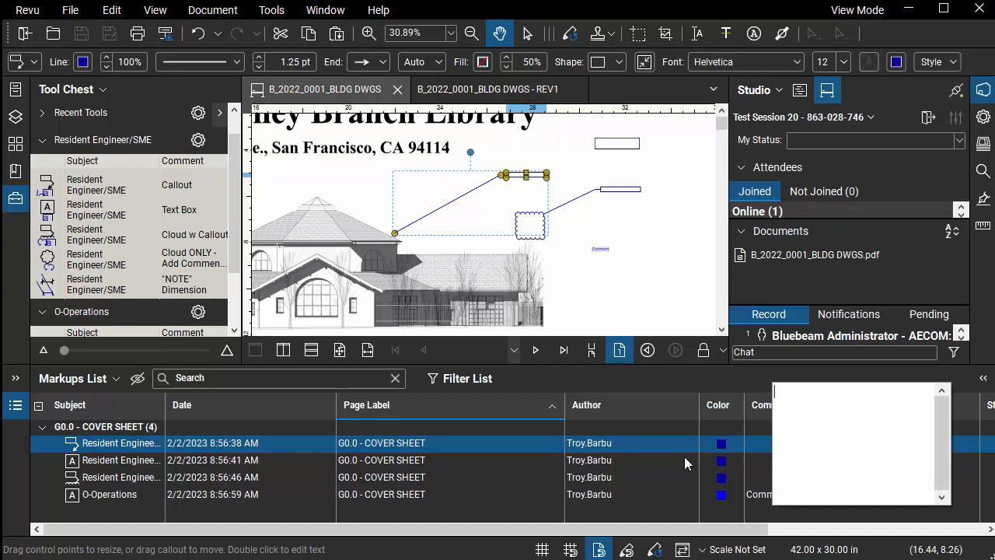
scroll(853, 458, "right", 5)
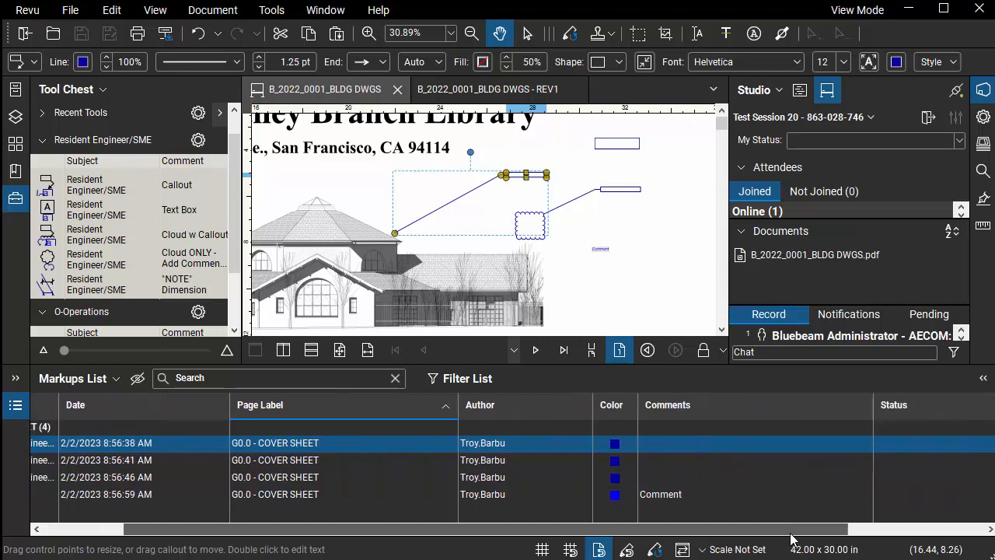
left_click(854, 444)
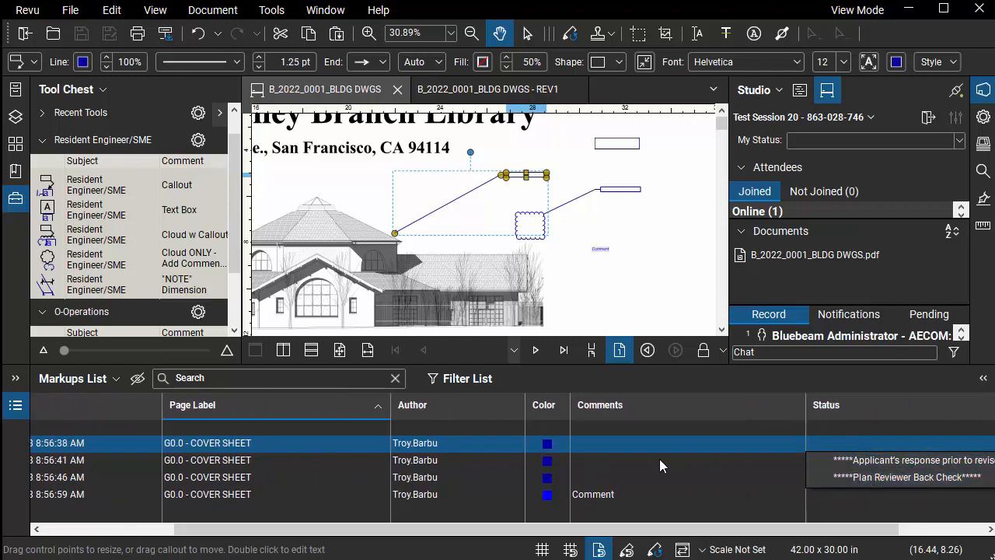
left_click(619, 279)
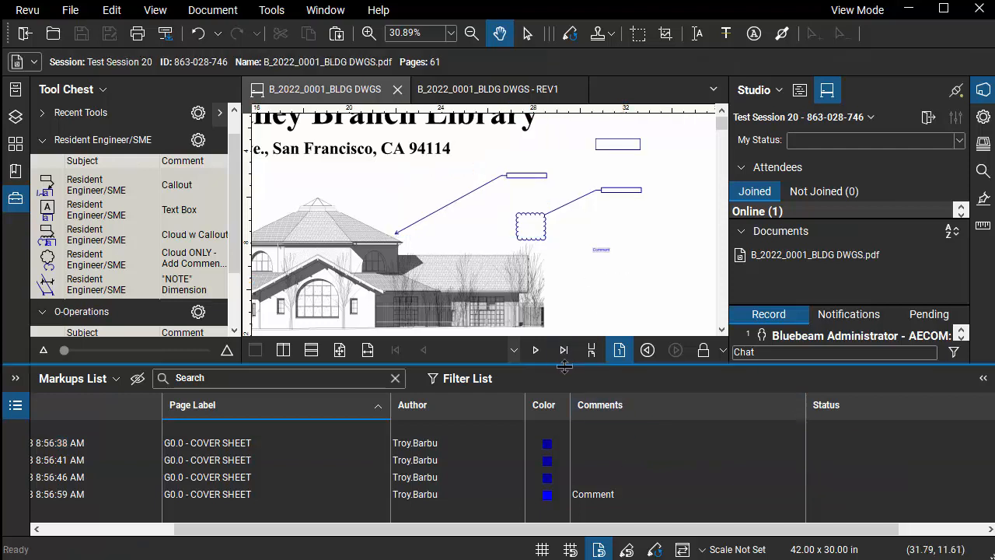
left_click_drag(566, 367, 581, 420)
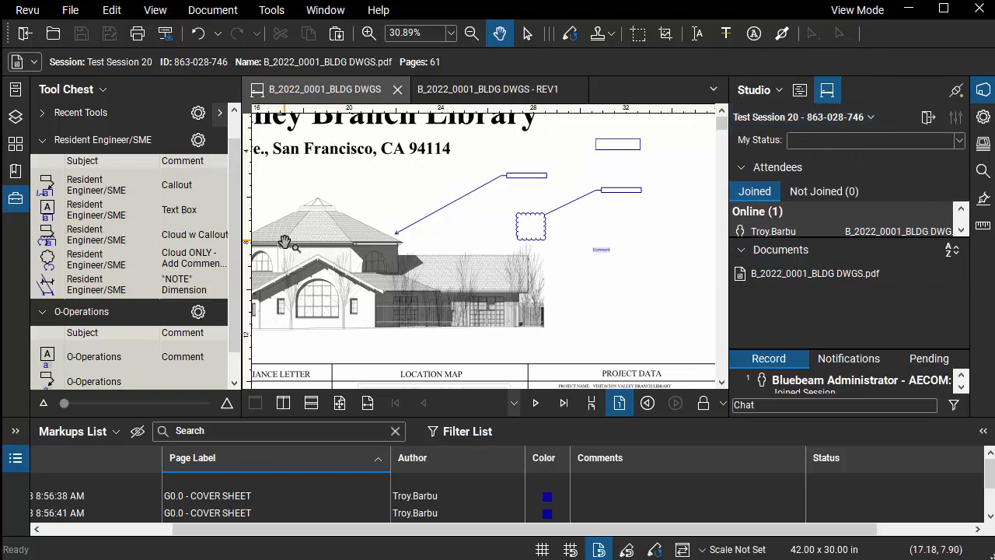
Try the Cloud ONLY tool on the REV1 file, check its available document, view and editing commands, and return to the session drawing
left_click(490, 91)
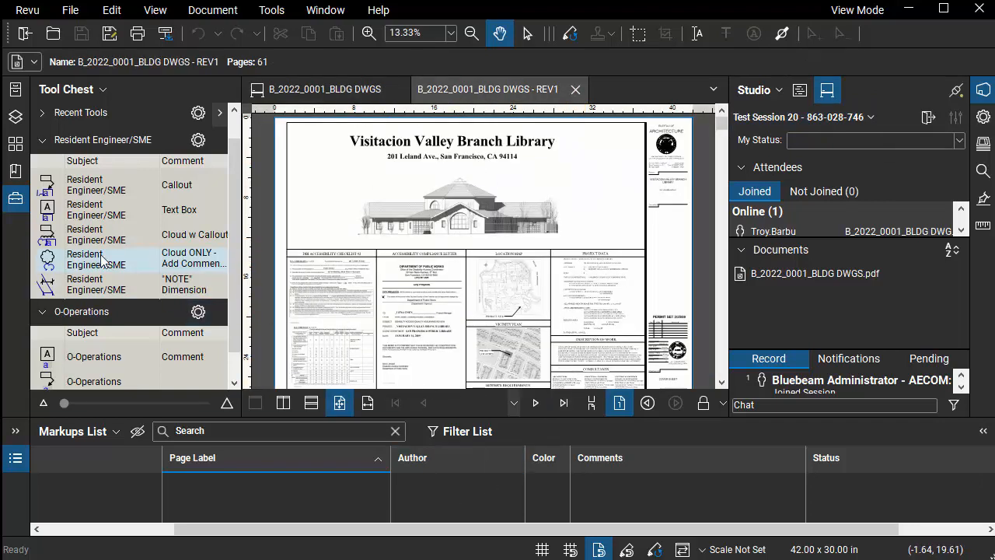
left_click(77, 268)
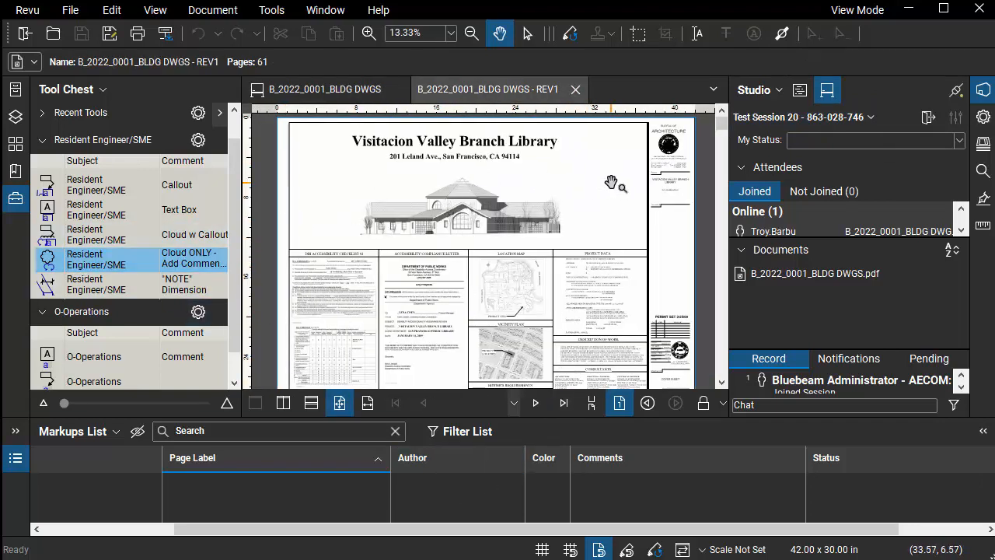
left_click(216, 16)
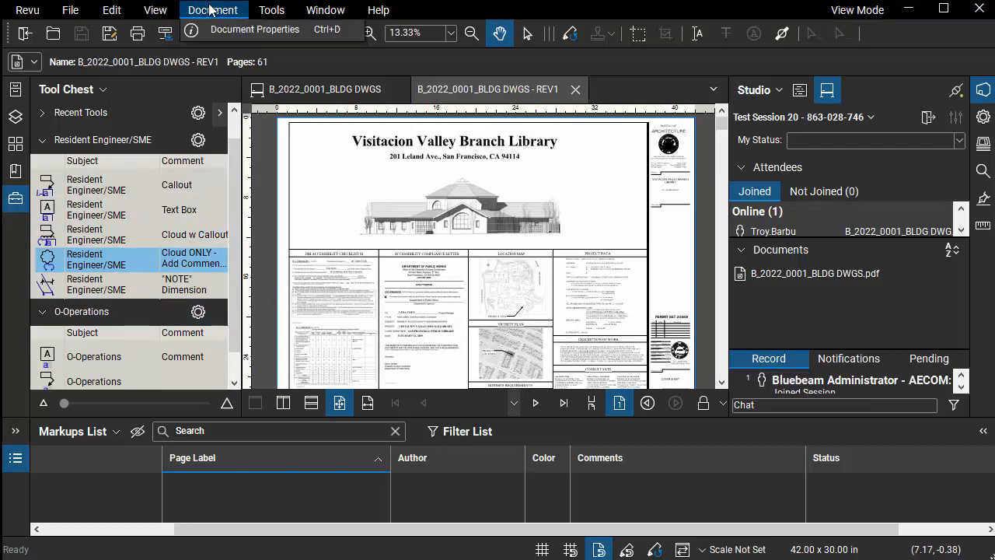
left_click(158, 14)
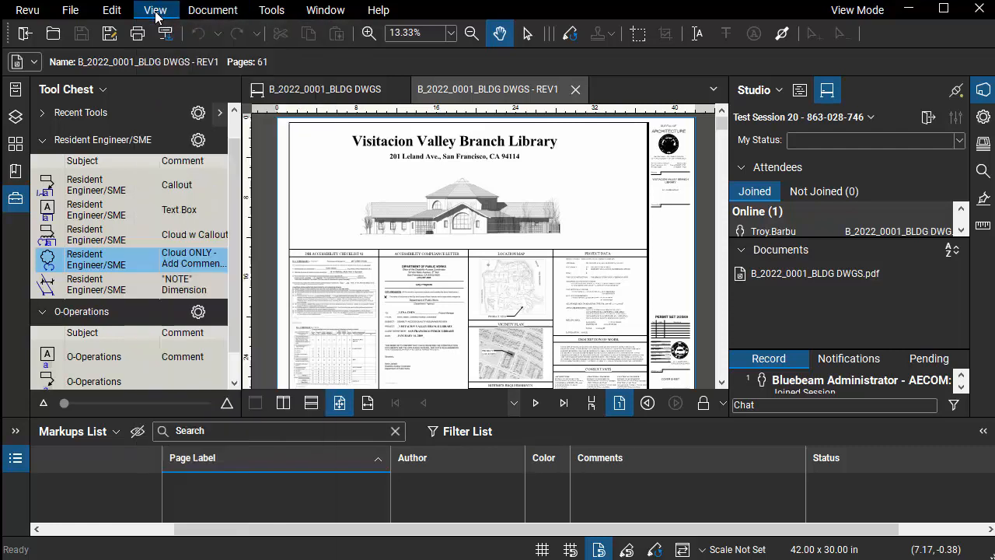
left_click(158, 11)
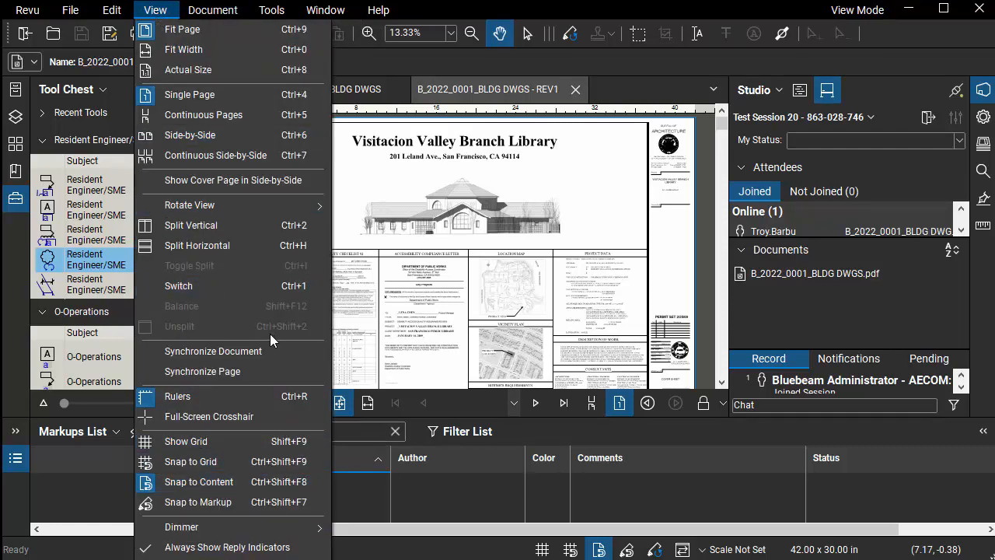
mouse_move(122, 16)
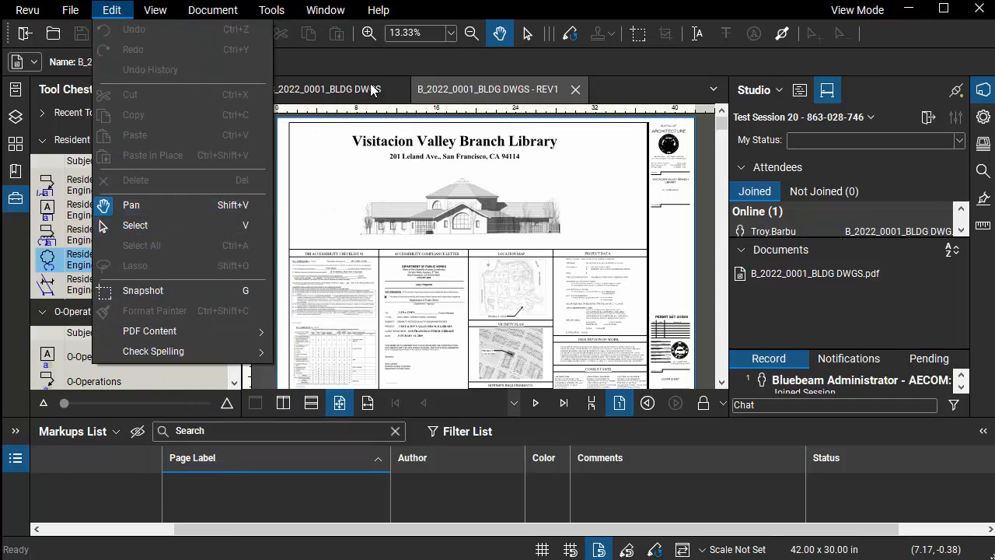
left_click(331, 92)
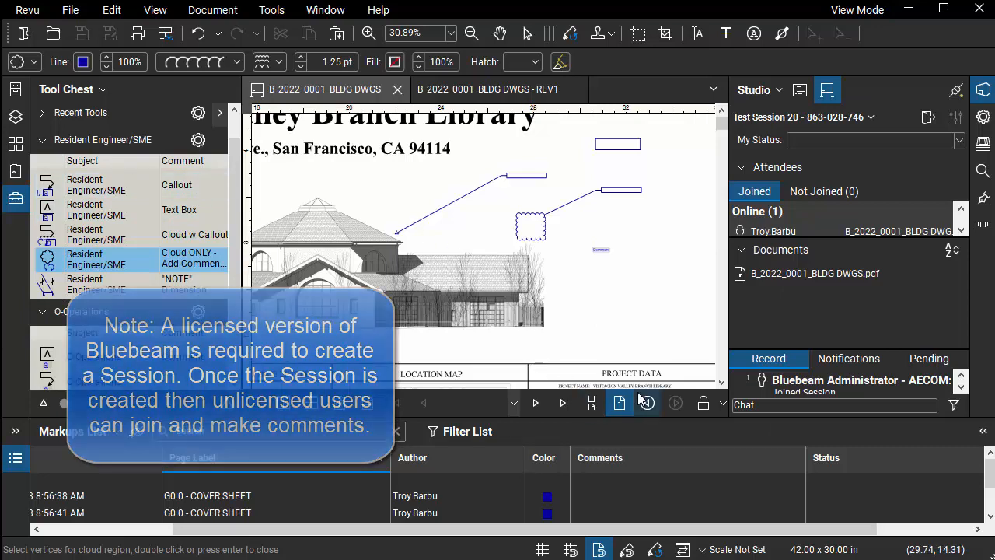
Hide the Studio panel and show it again beside the session drawing
left_click(728, 314)
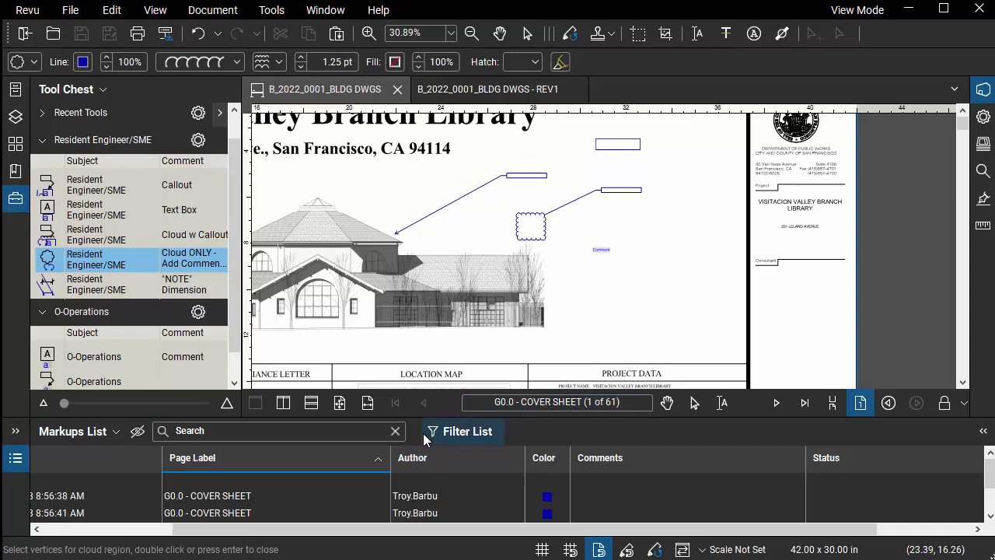
key("ctrl")
key("ctrl")
key("ctrl")
key("ctrl")
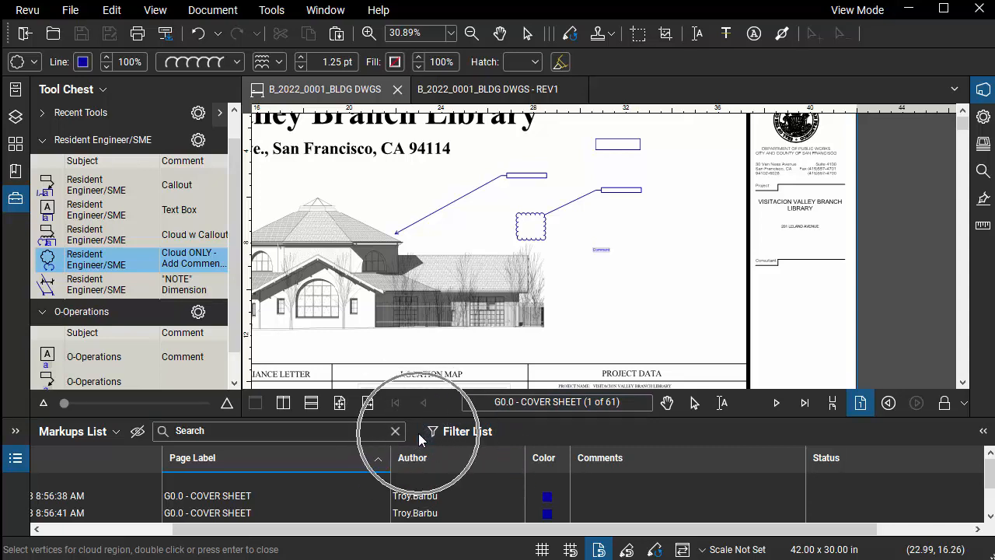
key("ctrl")
key("ctrl")
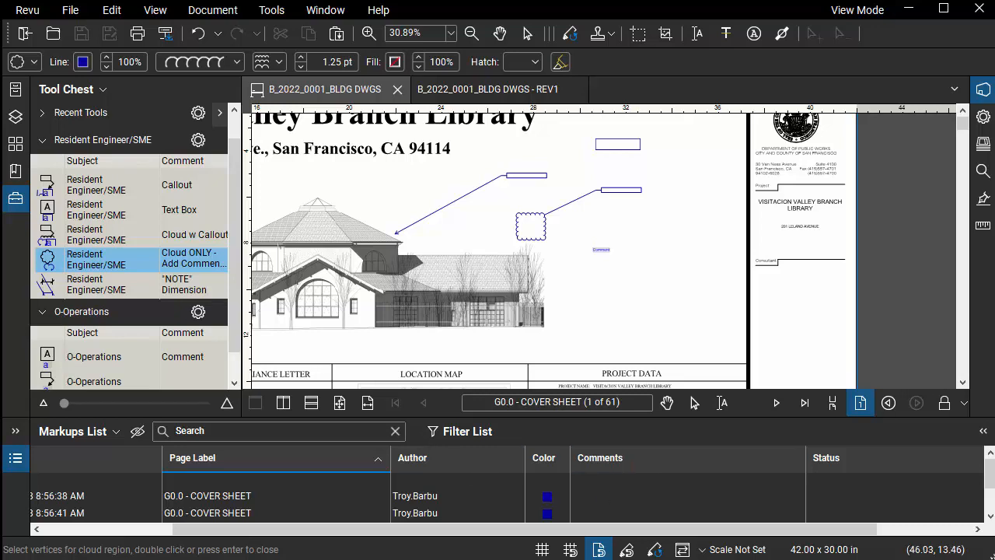
left_click(982, 90)
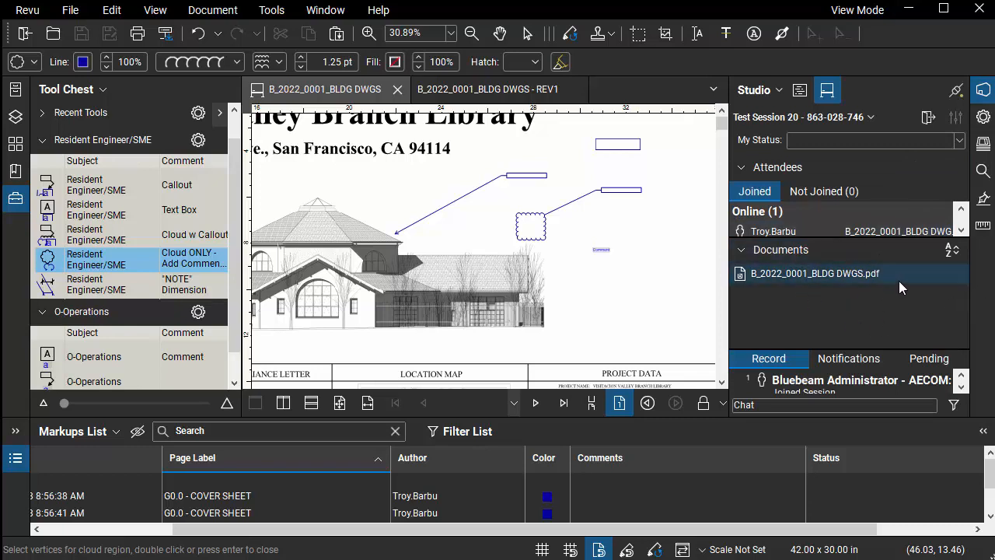
mouse_move(898, 280)
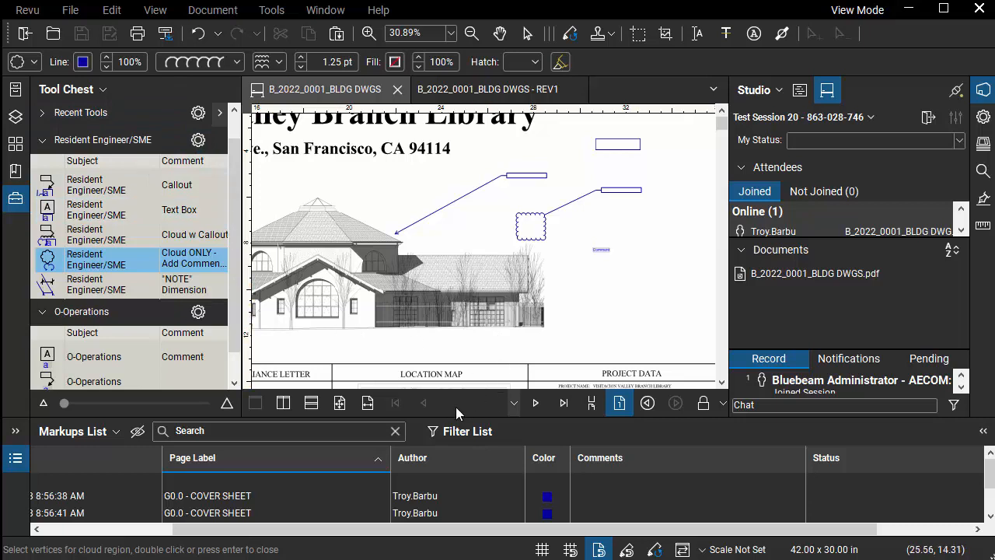
left_click_drag(450, 412, 450, 417)
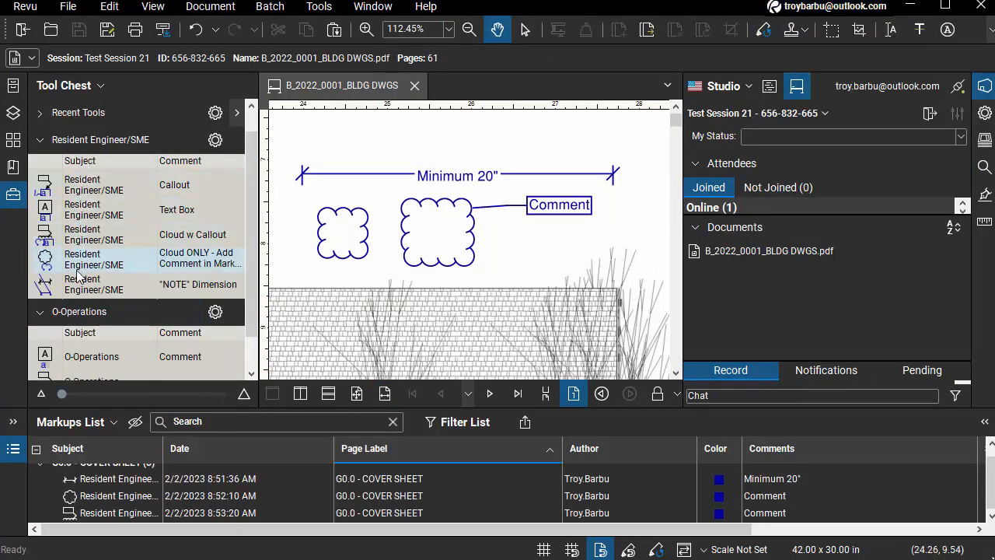
In Test Session 21, place an empty O-Operations callout about 1.7 in wide above the Minimum 20" dimension
scroll(94, 350, "down", 1)
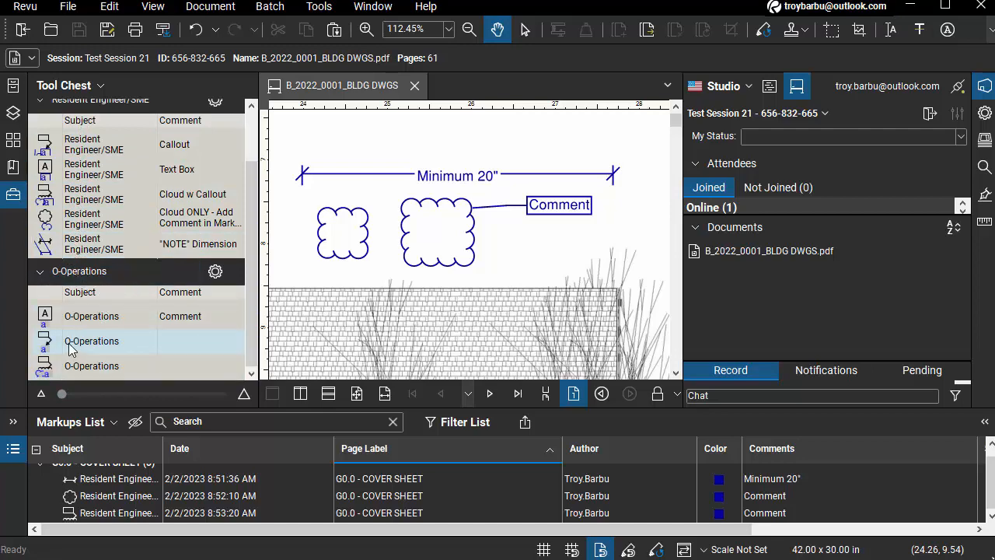
scroll(470, 268, "up", 2)
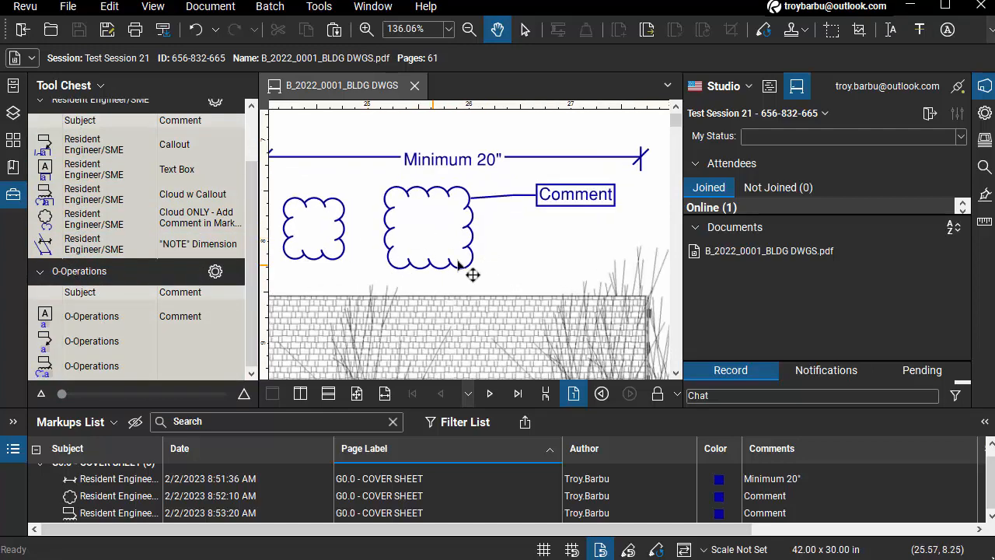
scroll(472, 274, "down", 2)
left_click(85, 341)
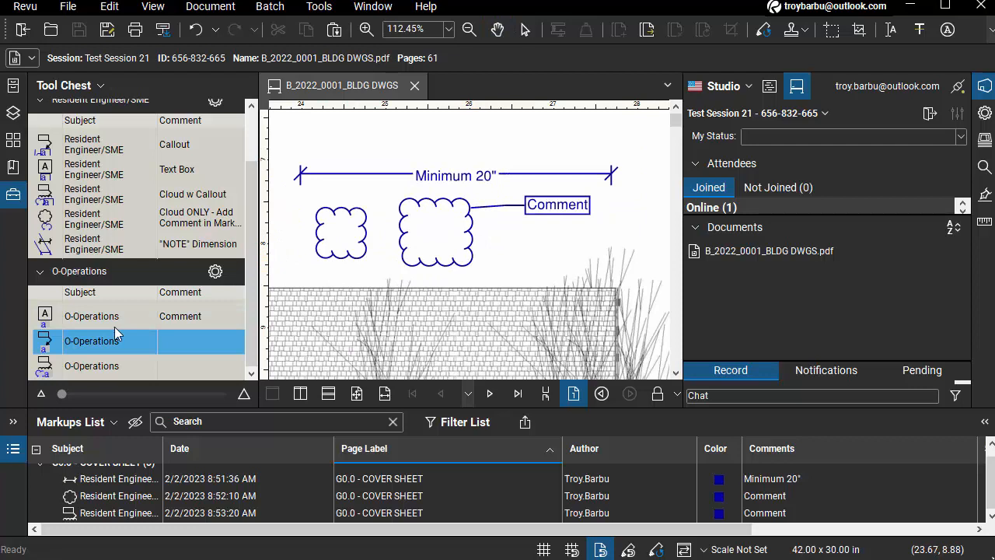
left_click(399, 143)
scroll(521, 148, "up", 1)
left_click(519, 146)
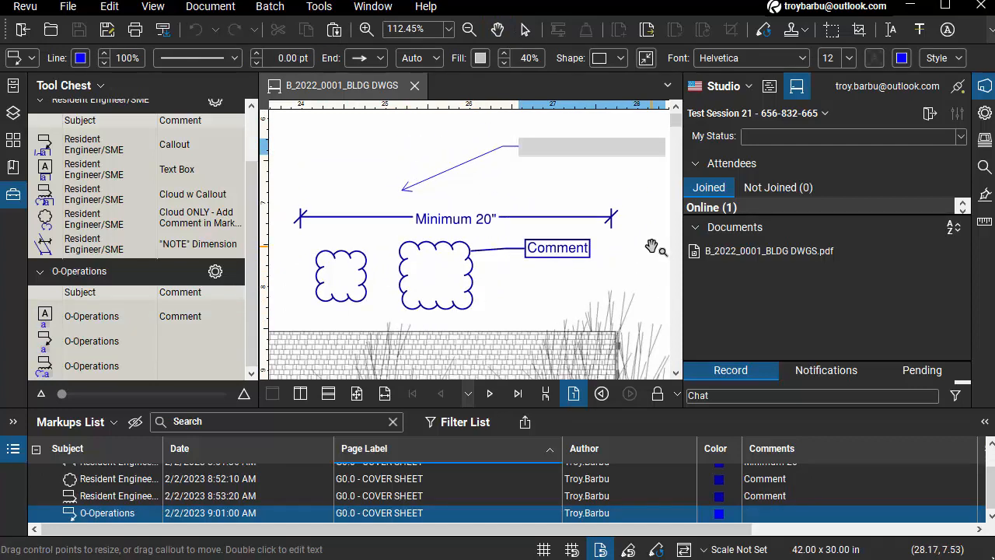
left_click(536, 171)
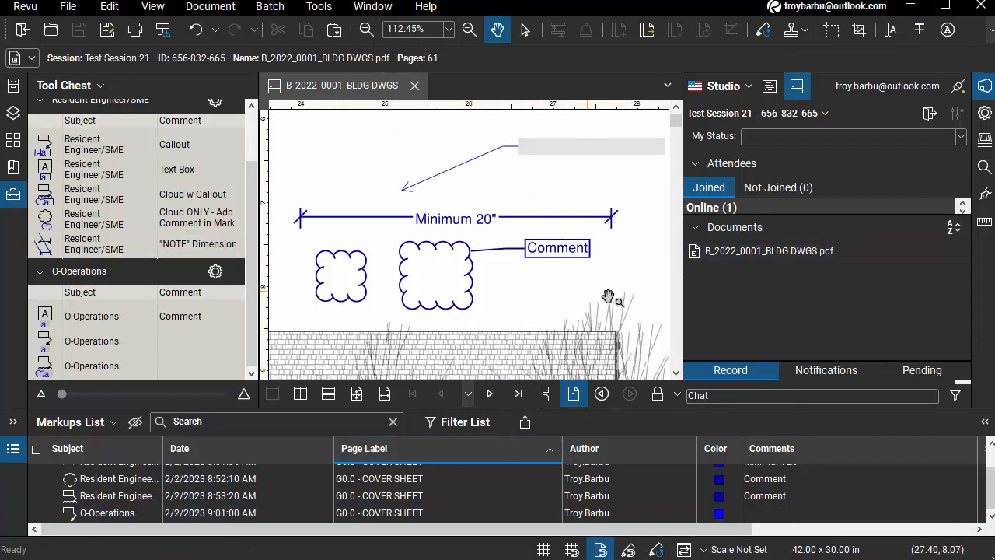
Narrow the Studio panel and go from Test Session 21 back to the All Sessions list
left_click_drag(683, 287, 738, 291)
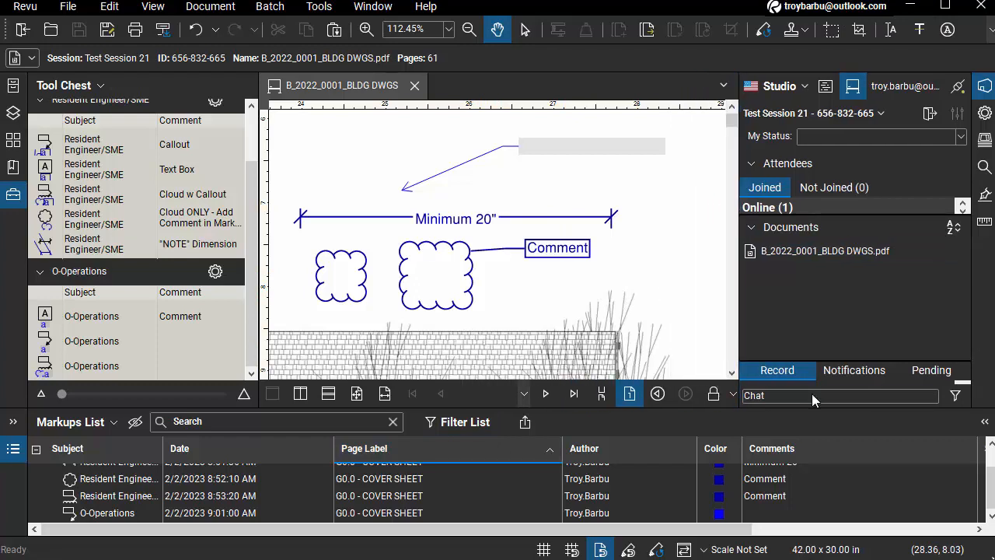
left_click(807, 115)
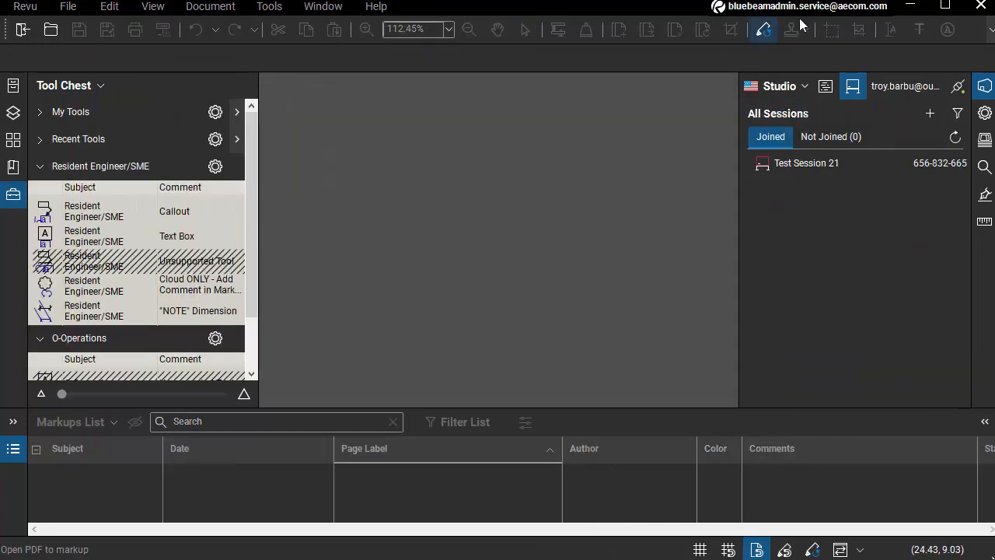
Widen the Studio panel to show the full signed-in account, and narrow it back beside the All Sessions list
key("ctrl")
key("ctrl")
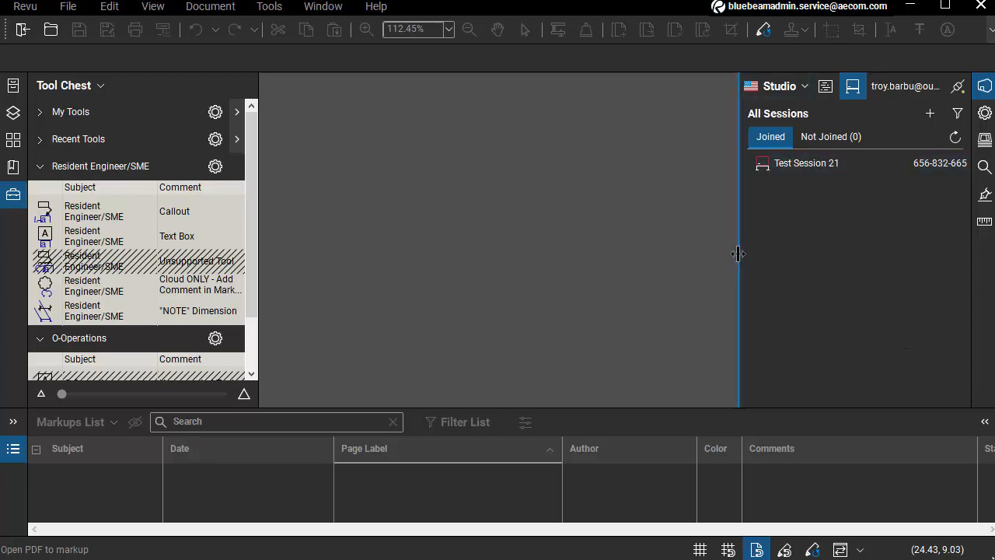
left_click_drag(738, 249, 667, 249)
key("ctrl")
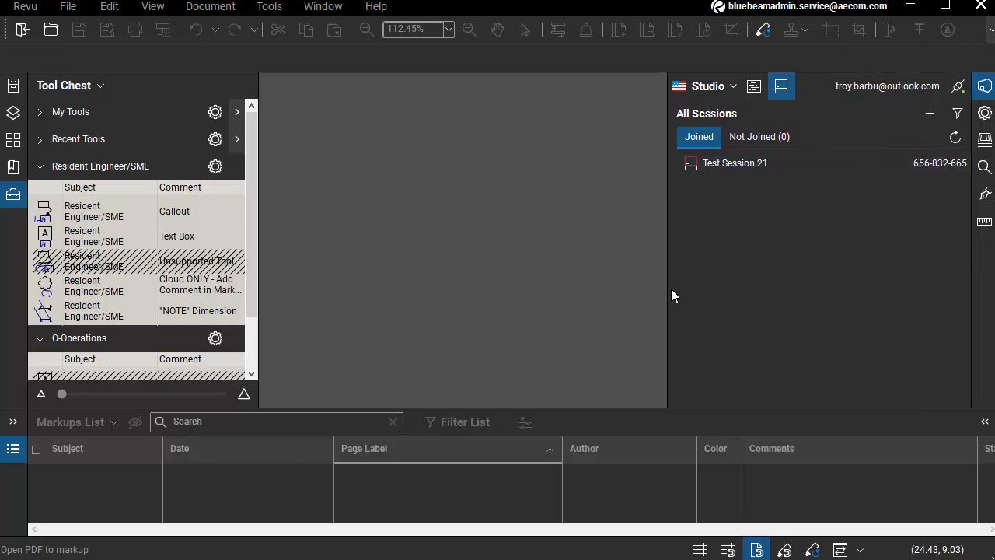
left_click_drag(667, 277, 740, 277)
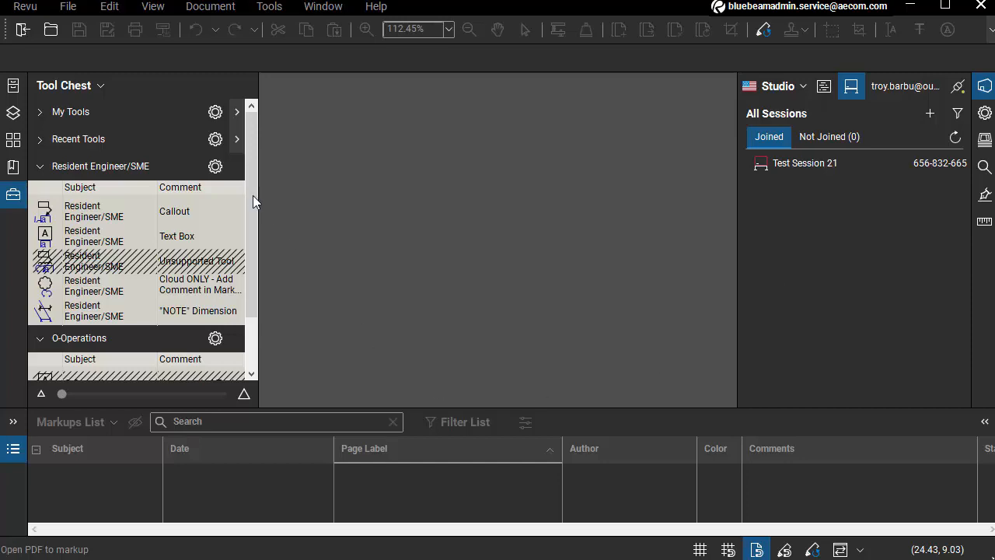
mouse_move(253, 195)
left_mouse_down()
mouse_move(249, 264)
mouse_move(254, 197)
left_mouse_up()
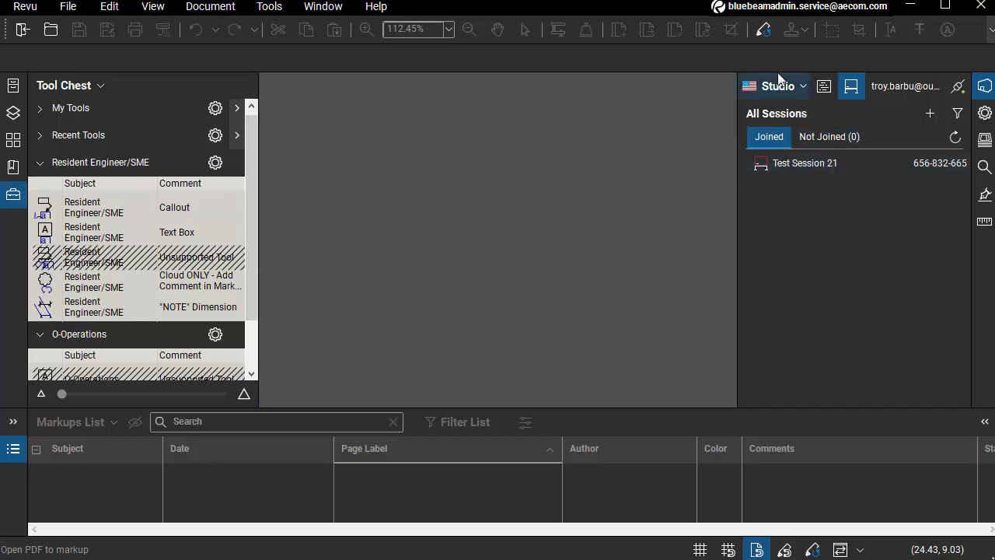
Open Test Session 21 and enter "Comment" as the text of the empty O-Operations callout above the Minimum 20" dimension
double_click(843, 165)
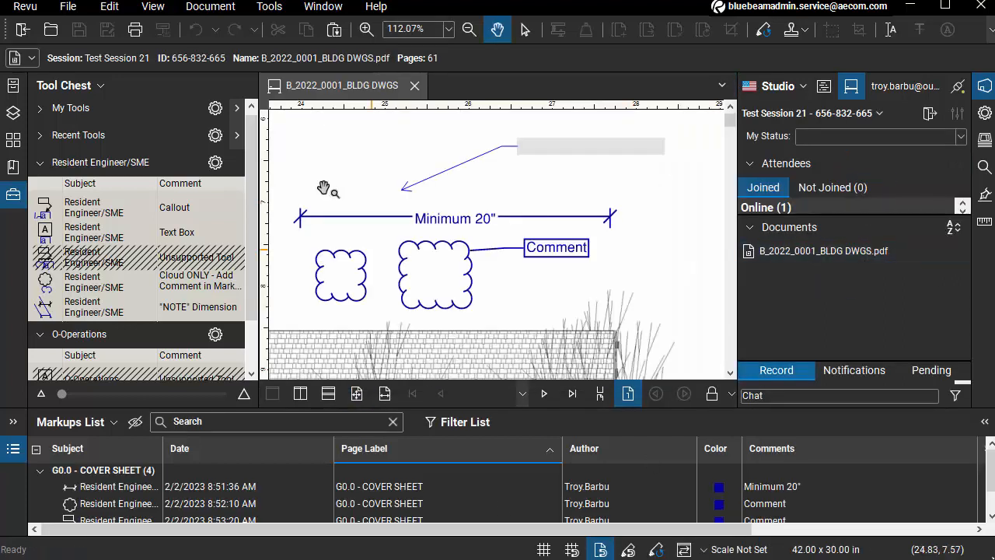
left_click(552, 149)
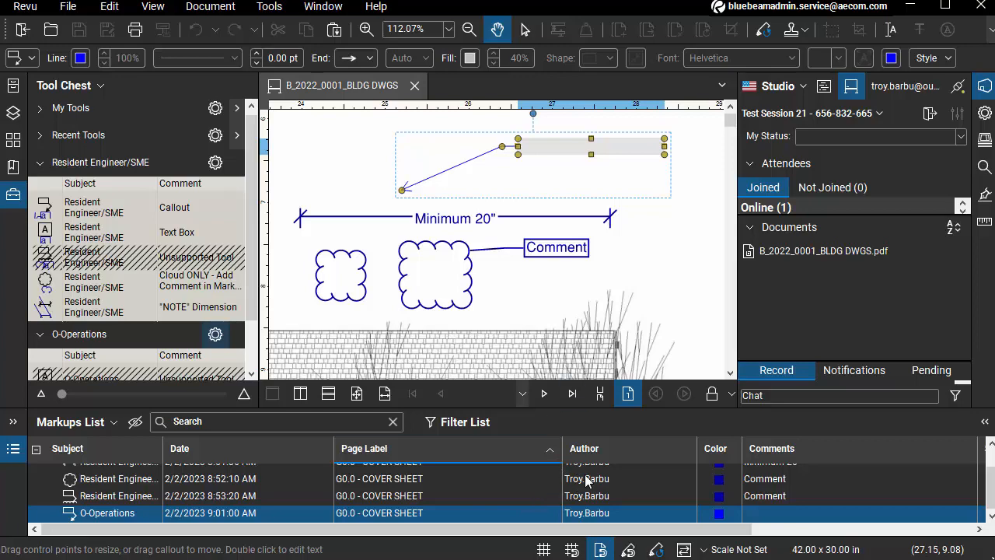
double_click(792, 513)
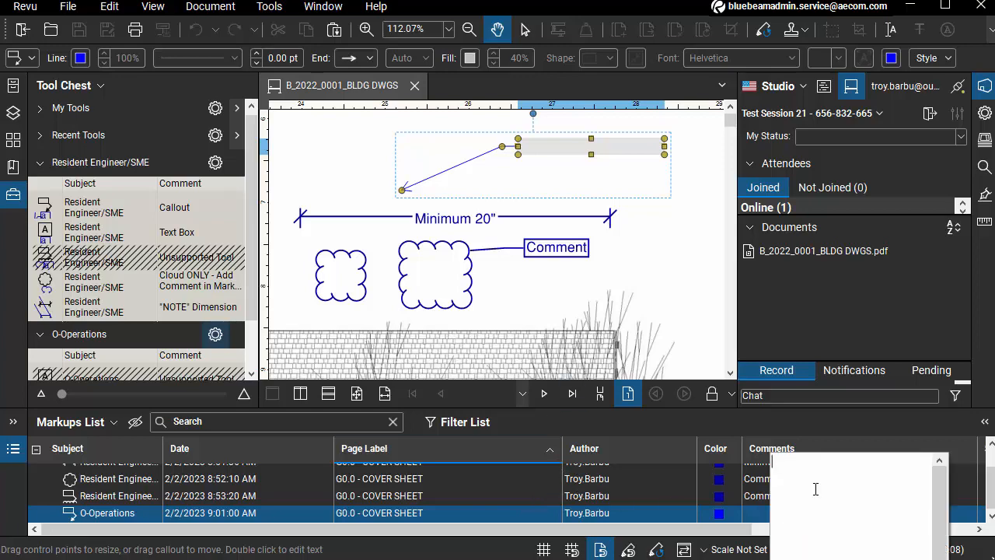
type("Comment")
left_click(576, 185)
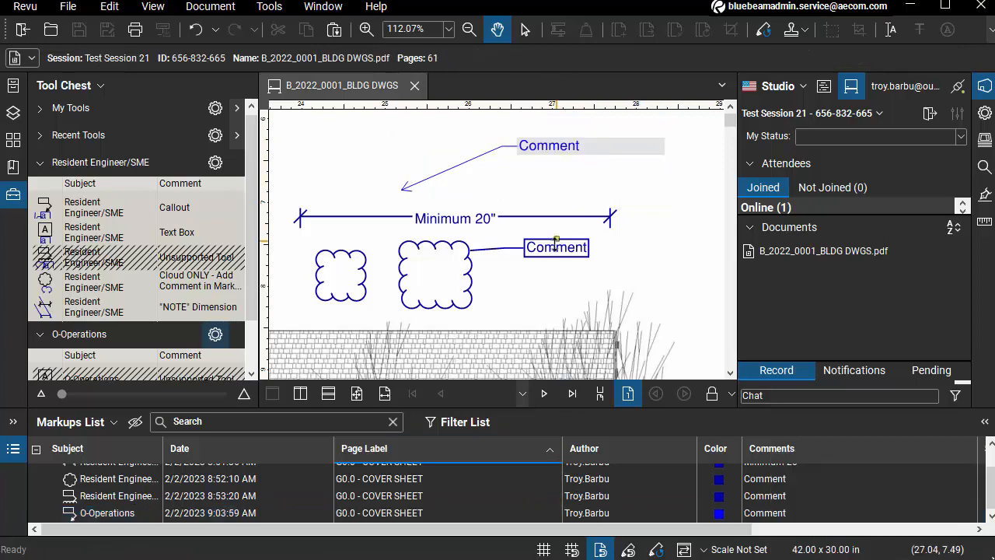
left_click(555, 244)
left_click(644, 257)
Place a Resident Engineer/SME callout reading "Comment" above the O-Operations callout on the cover sheet
scroll(632, 323, "down", 5)
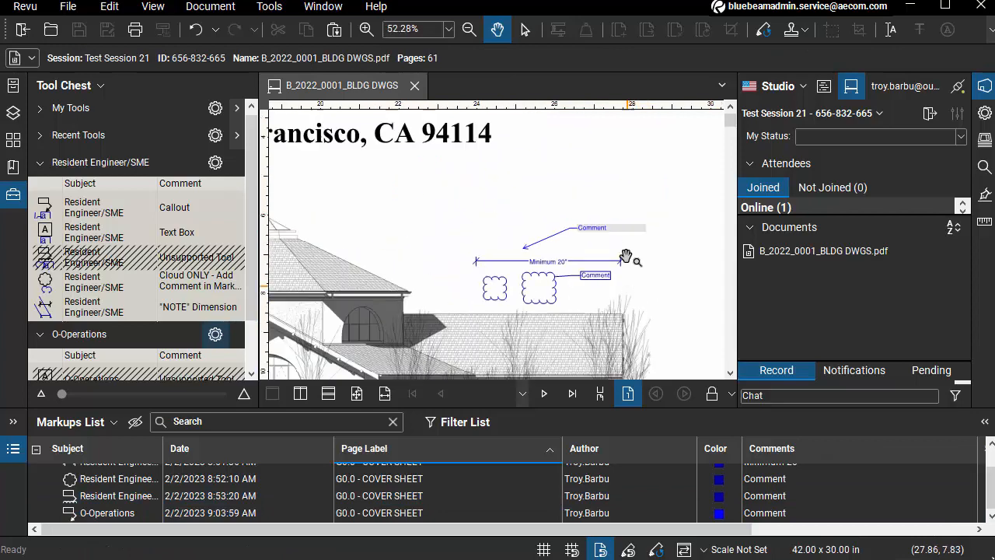
left_click_drag(571, 148, 574, 167)
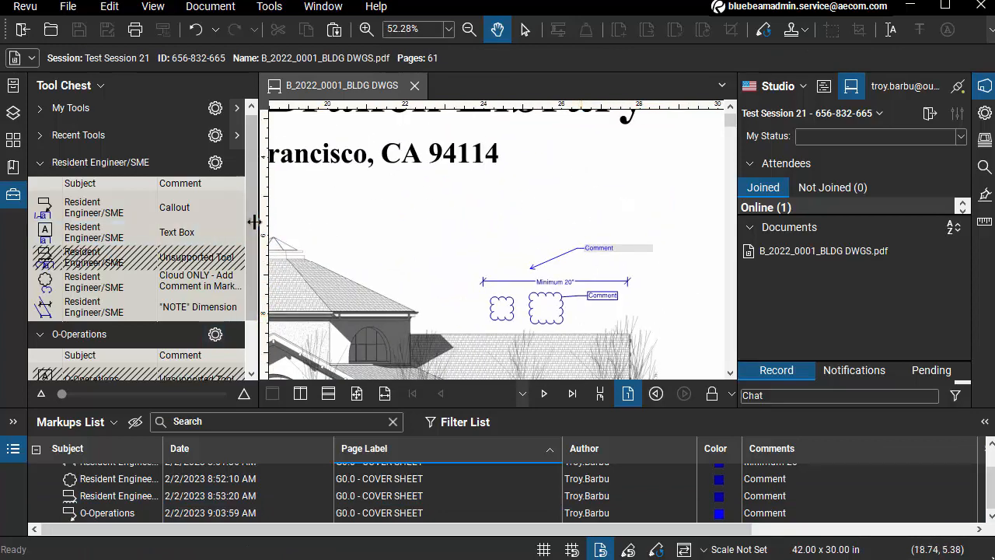
left_click_drag(253, 209, 257, 265)
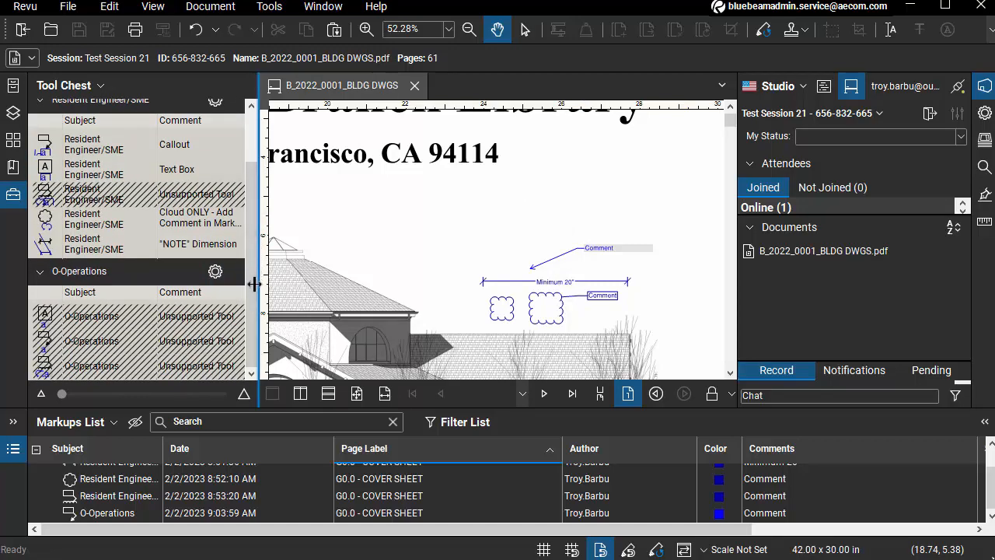
left_click(121, 147)
left_click(482, 226)
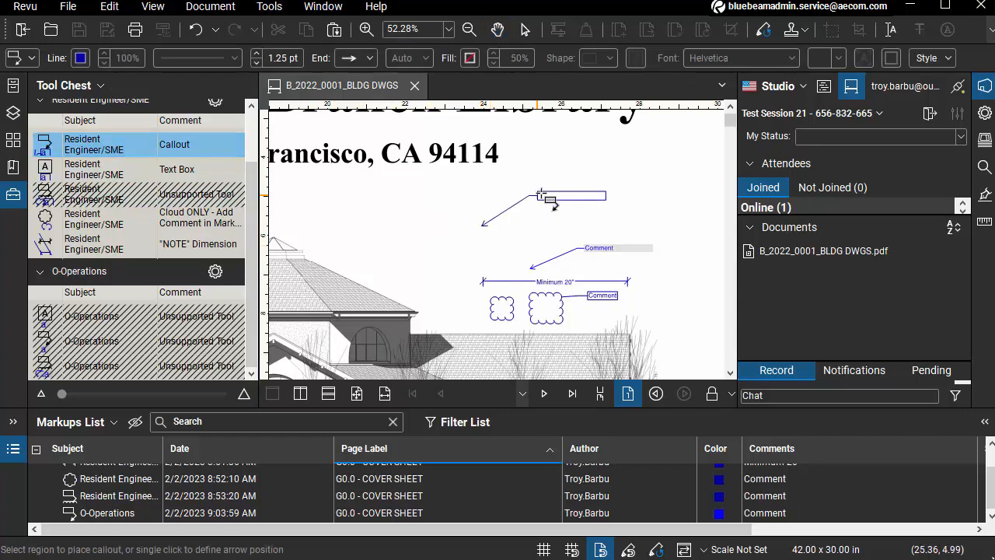
left_click(572, 174)
type("Co")
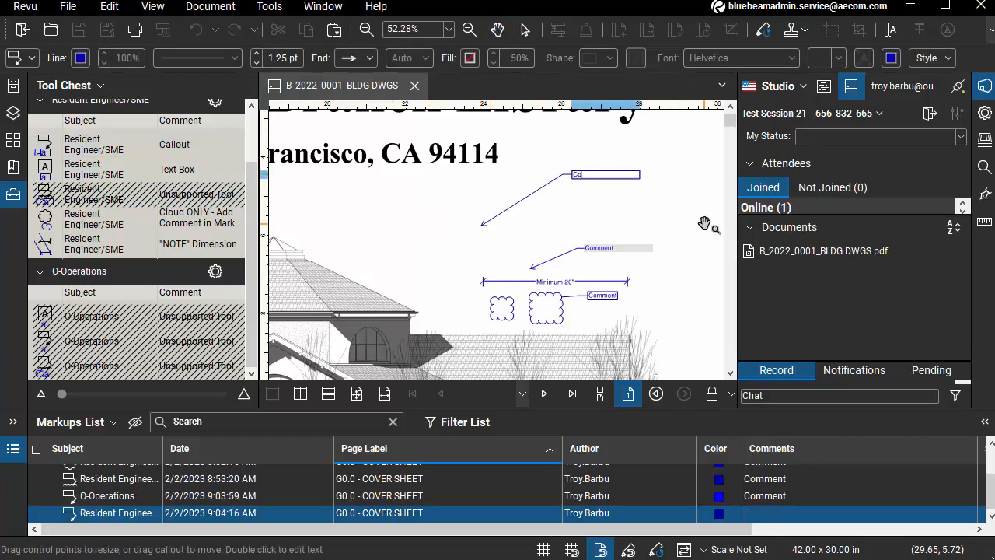
type("mment")
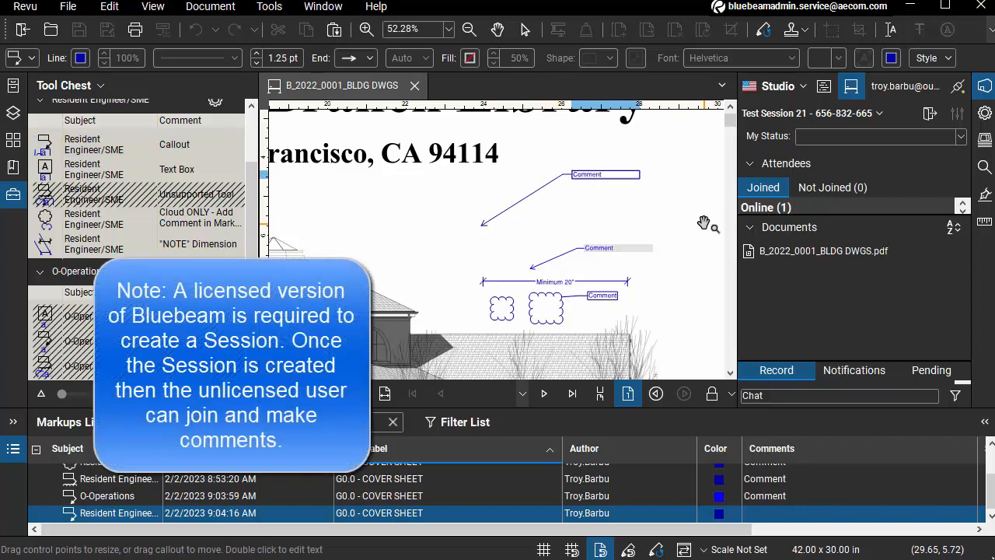
key("Escape")
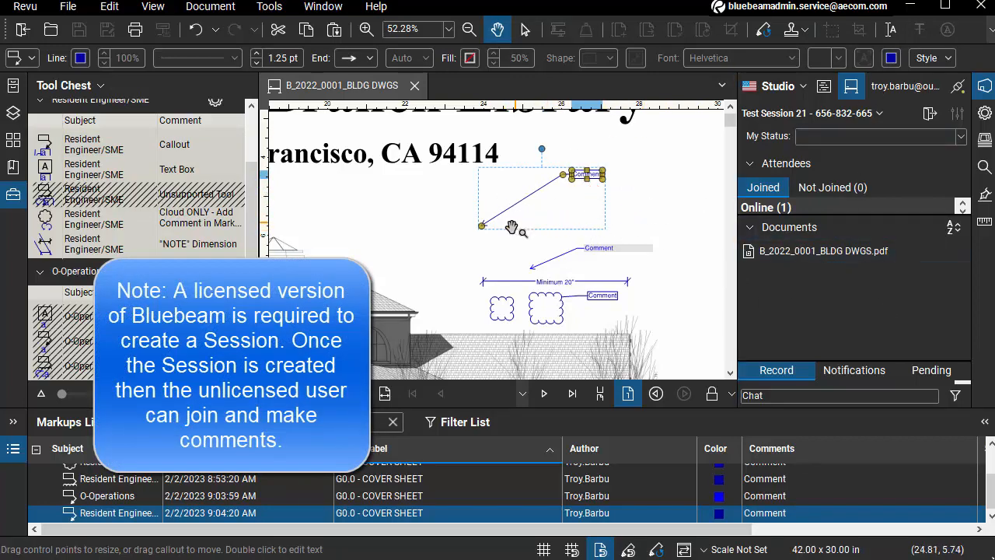
left_click(642, 185)
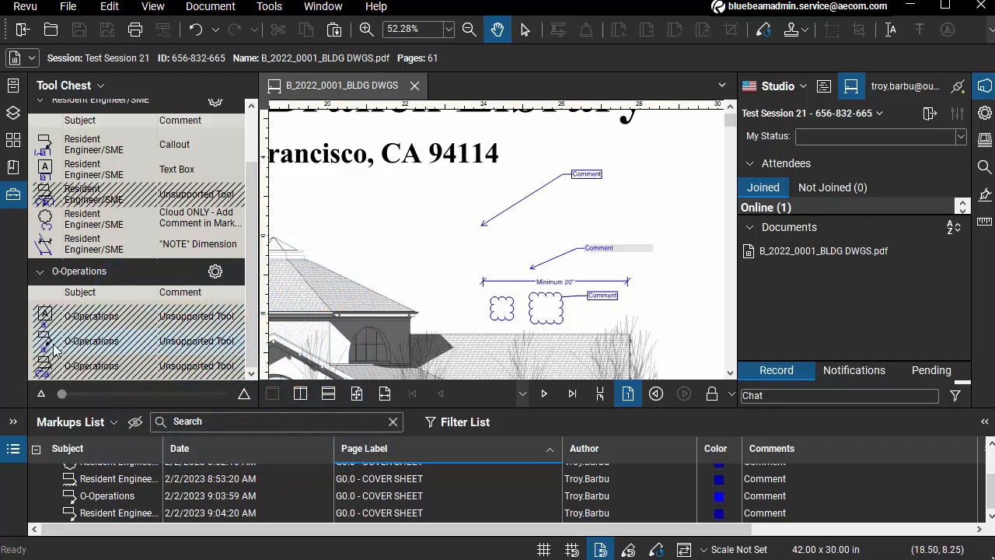
Try the unsupported O-Operations callout, activate the Resident Engineer/SME Callout tool and check its line colour choices
left_click(97, 345)
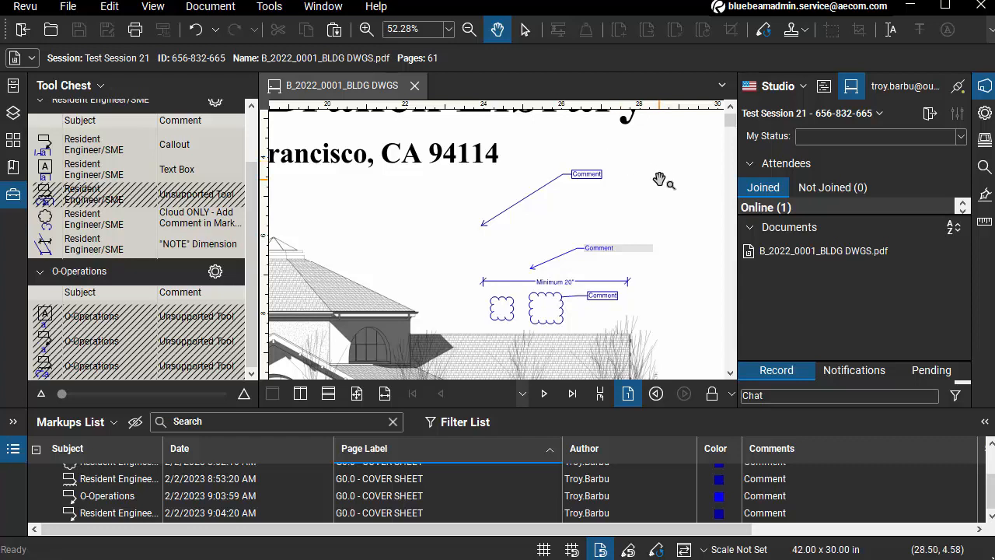
left_click(122, 151)
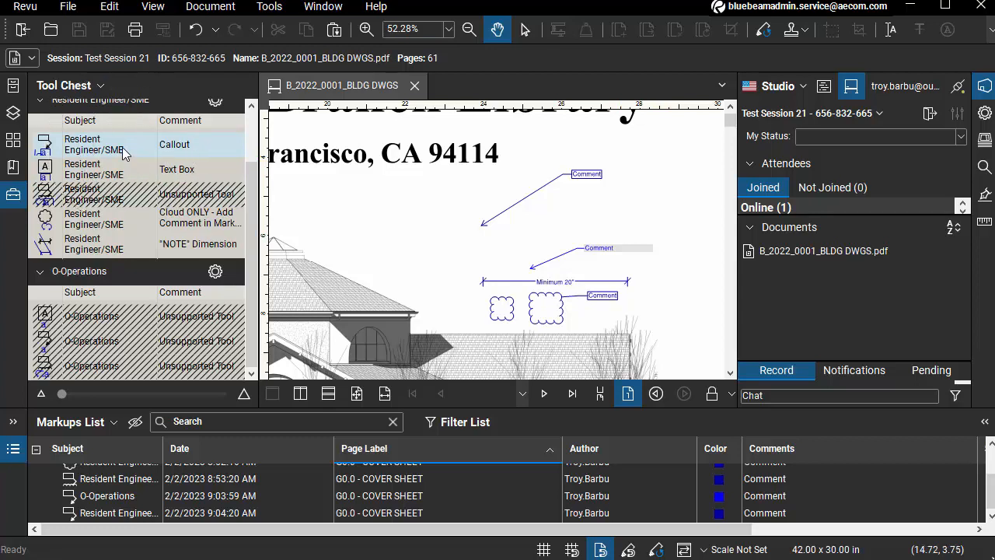
left_click(161, 149)
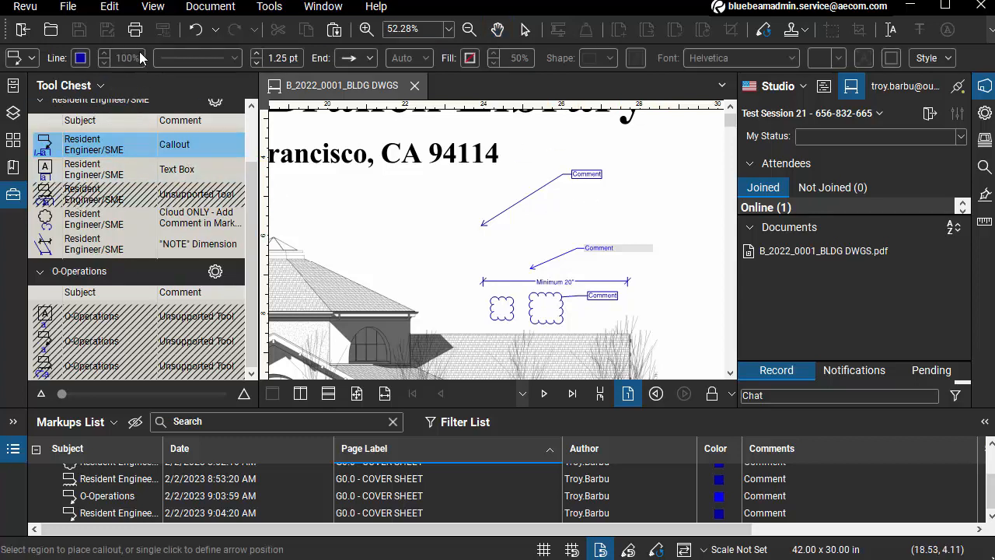
left_click(80, 58)
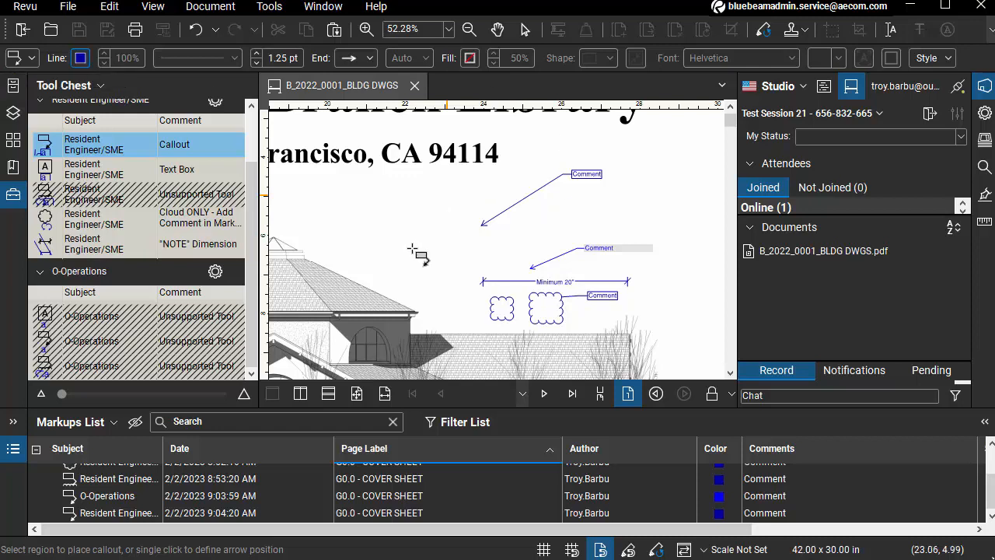
Try the unsupported O-Operations text box and callout tools, and check the line colours offered for the active callout
left_click(85, 320)
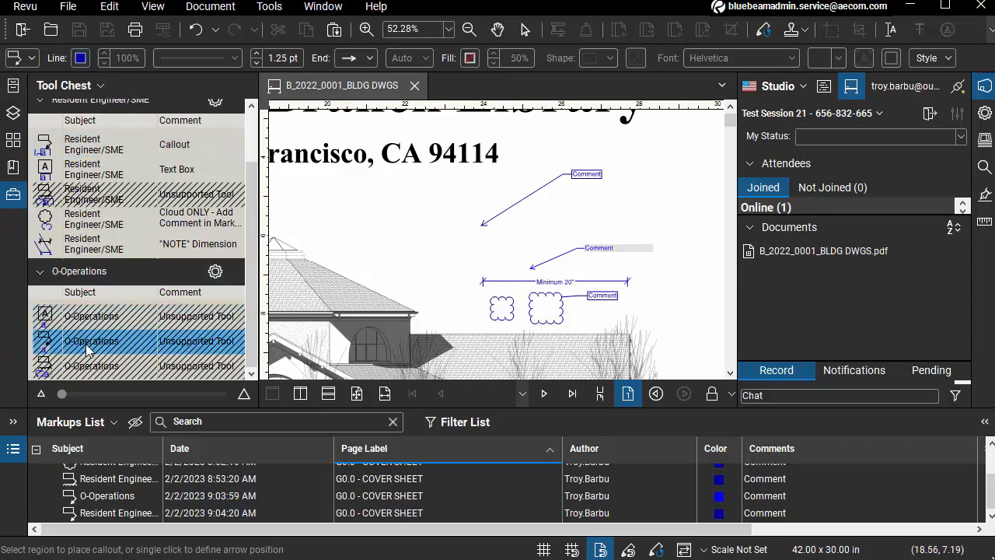
left_click(105, 348)
left_click(95, 315)
left_click(94, 338)
left_click(80, 59)
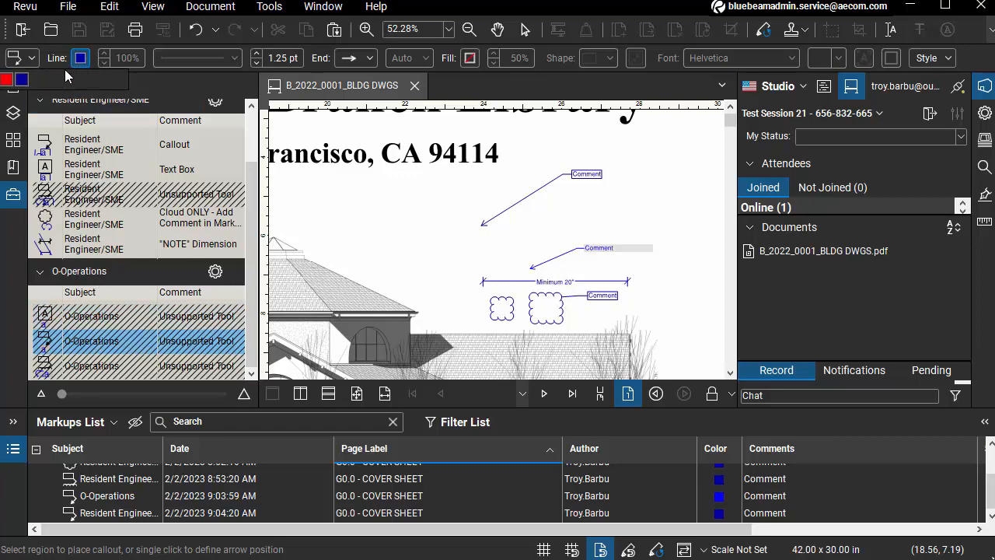
left_click(478, 197)
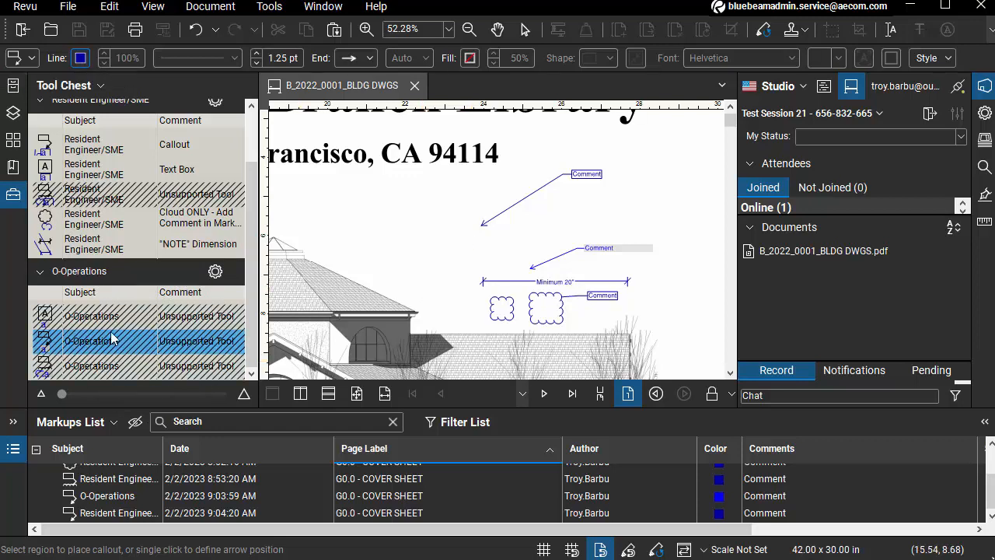
Compare the Resident Engineer/SME Text Box and Callout tools with the unsupported O-Operations tools, cancelling each without placing a markup
left_click(127, 163)
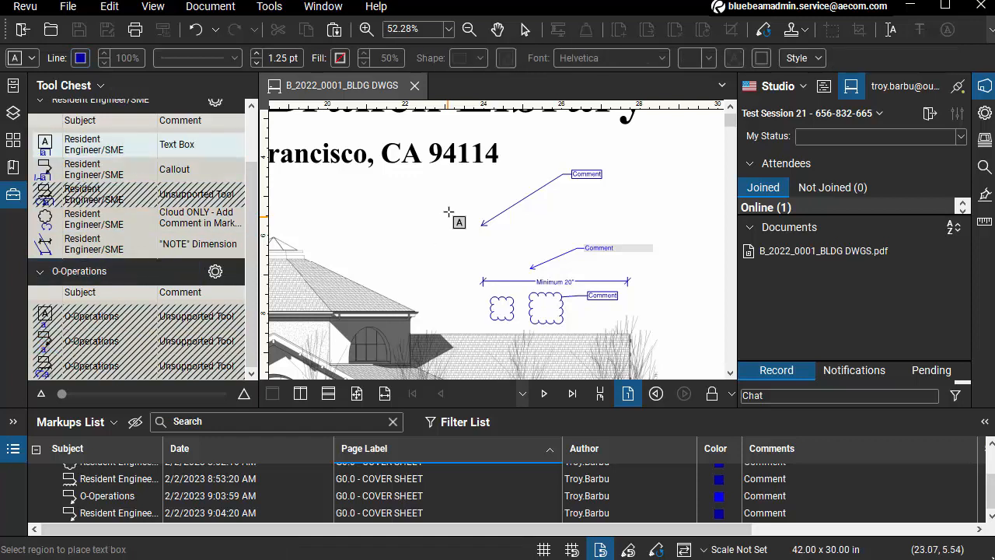
key("Escape")
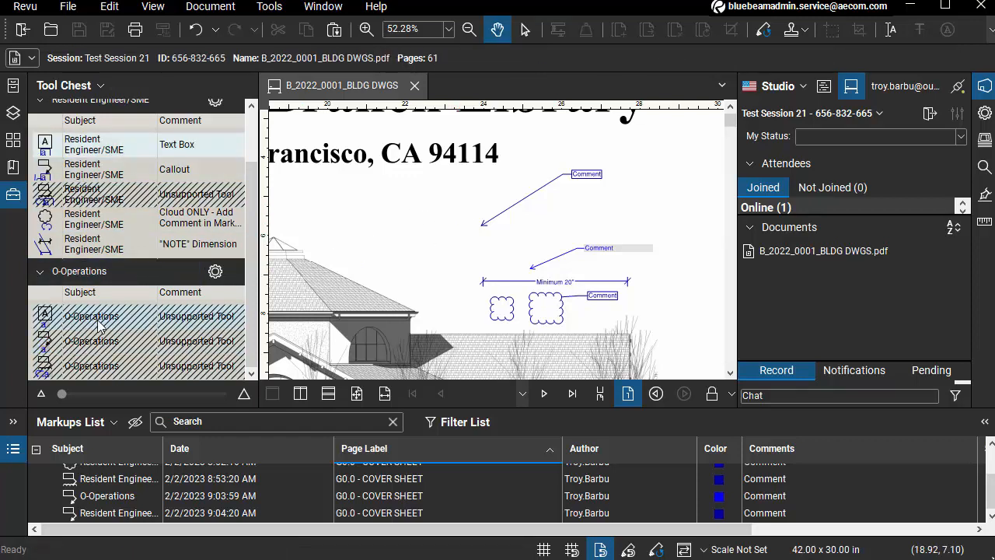
left_click(106, 348)
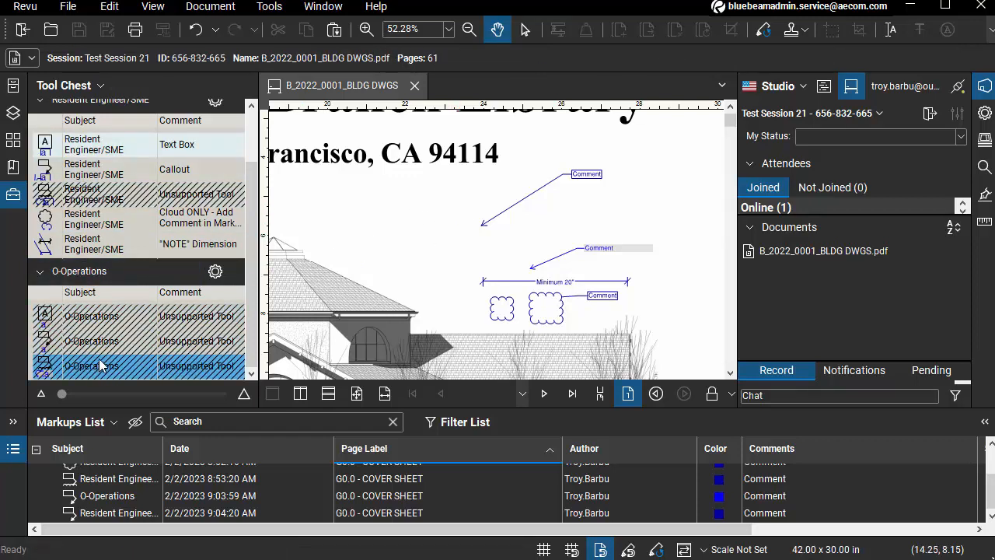
left_click(100, 320)
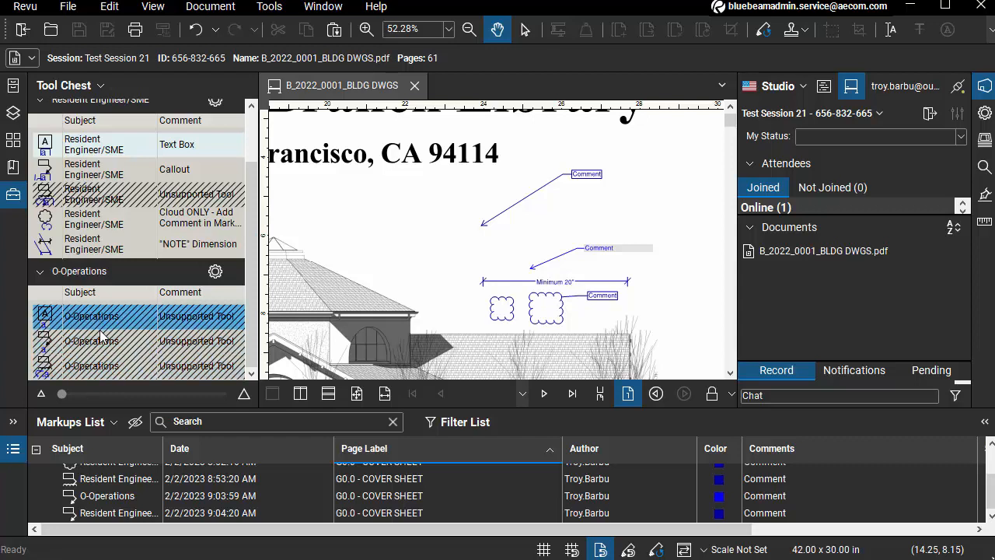
left_click(101, 339)
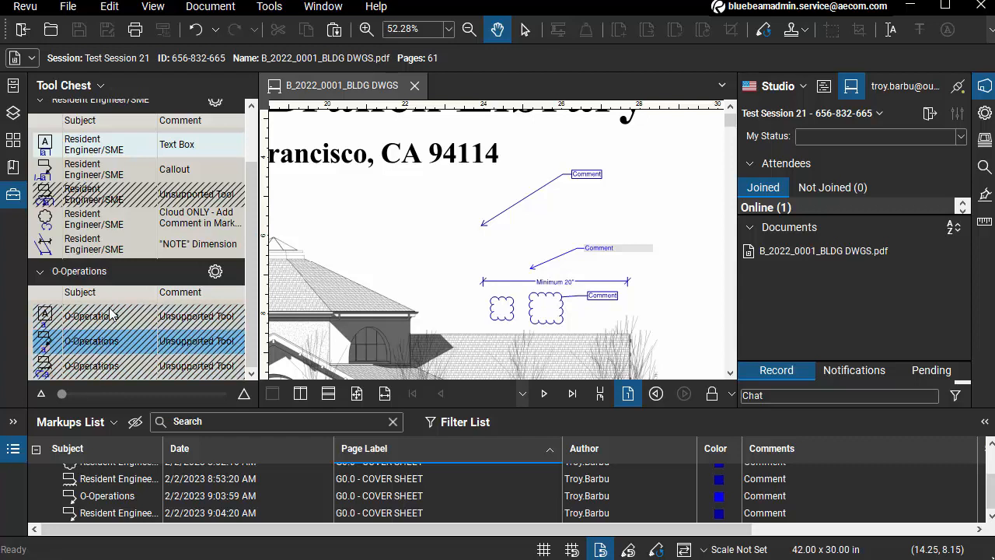
left_click(109, 321)
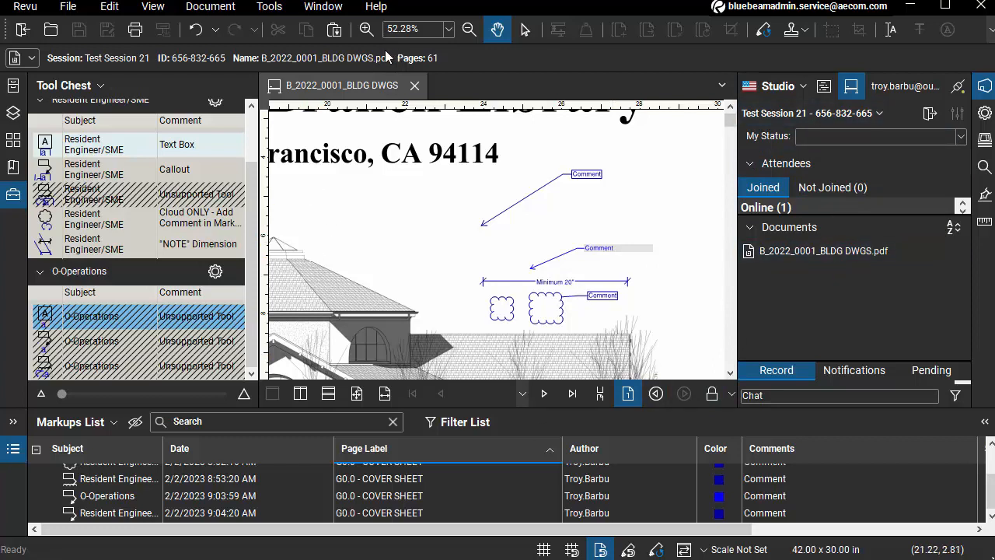
left_click(88, 174)
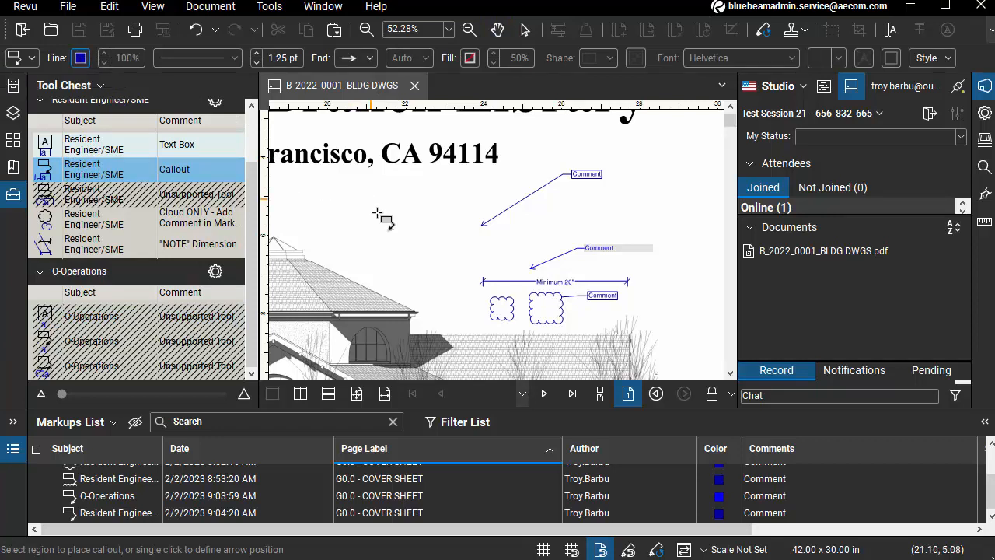
key("Escape")
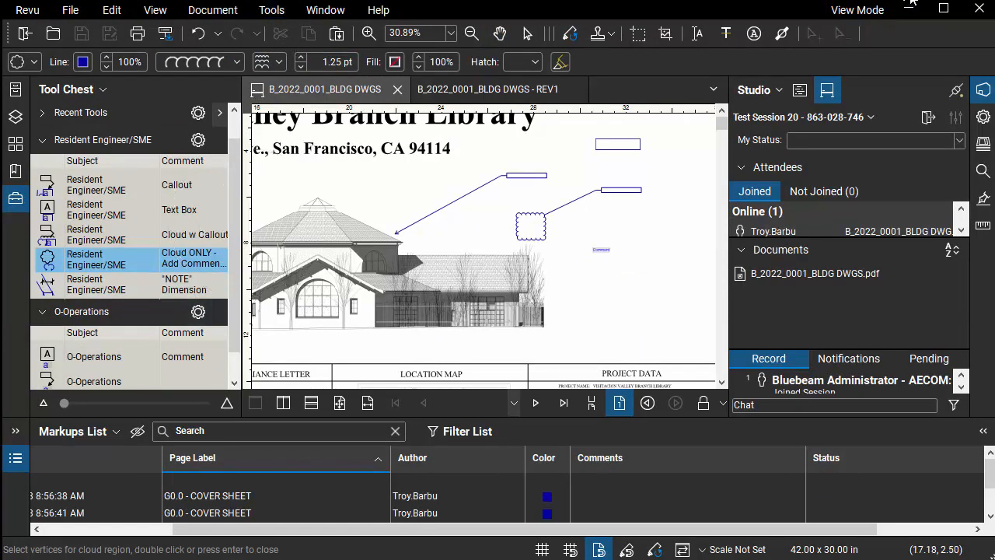
In the View Mode Revu window with Test Session 20, review the available markup commands and switch to the REV1 file
left_click(271, 9)
mouse_move(359, 34)
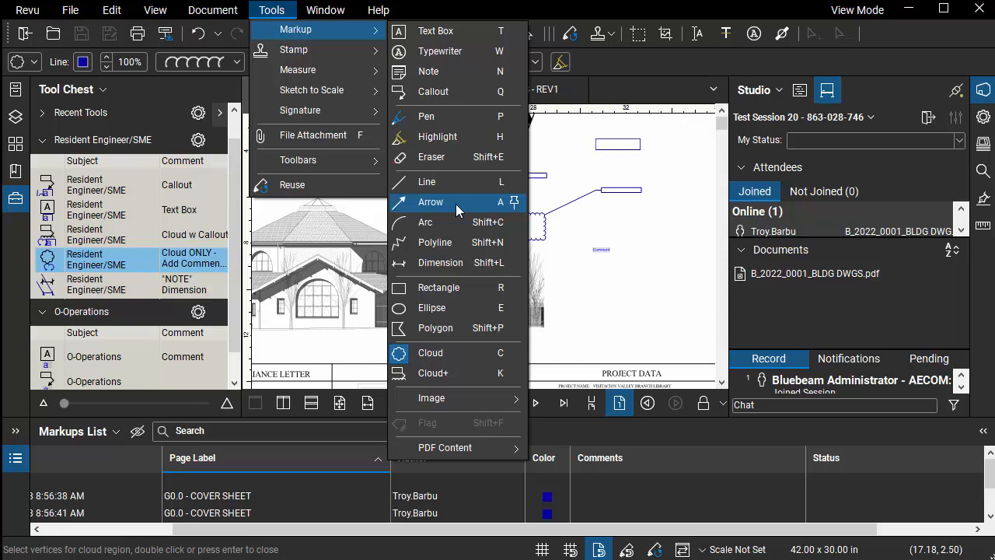
key("ctrl")
key("ctrl")
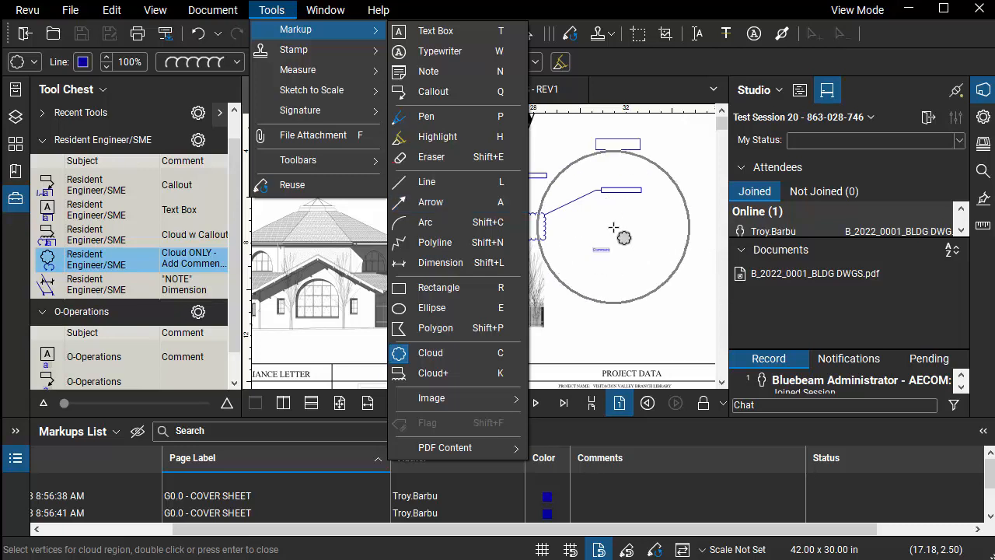
key("Escape")
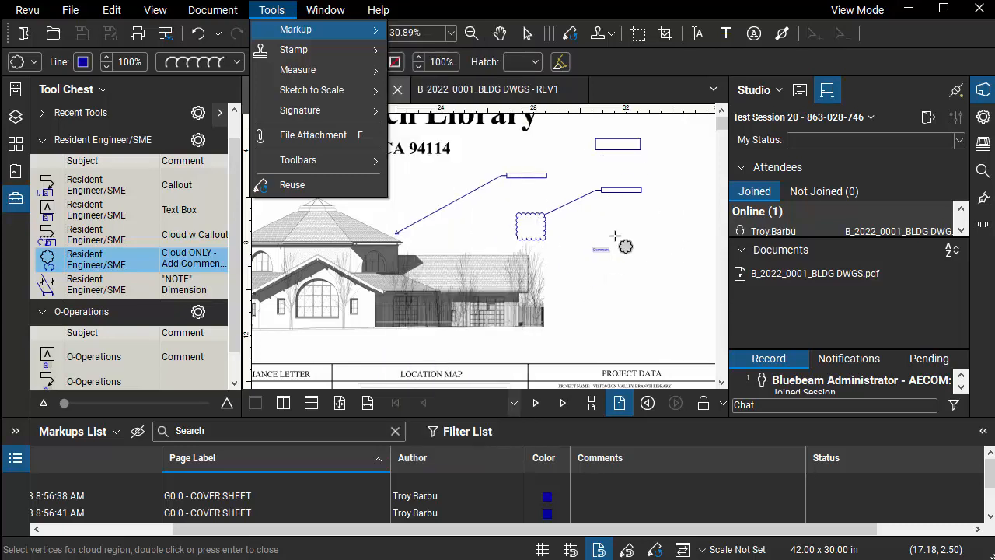
key("Escape")
left_click(499, 92)
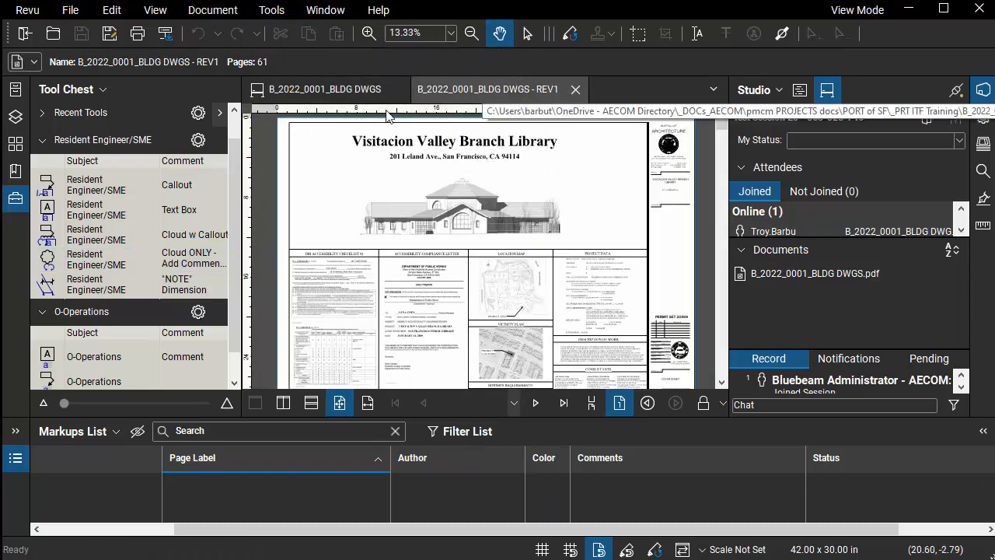
Compare the markup commands offered for the REV1 file with those in the Test Session 21 window, and check the session's measurement tools
left_click(274, 11)
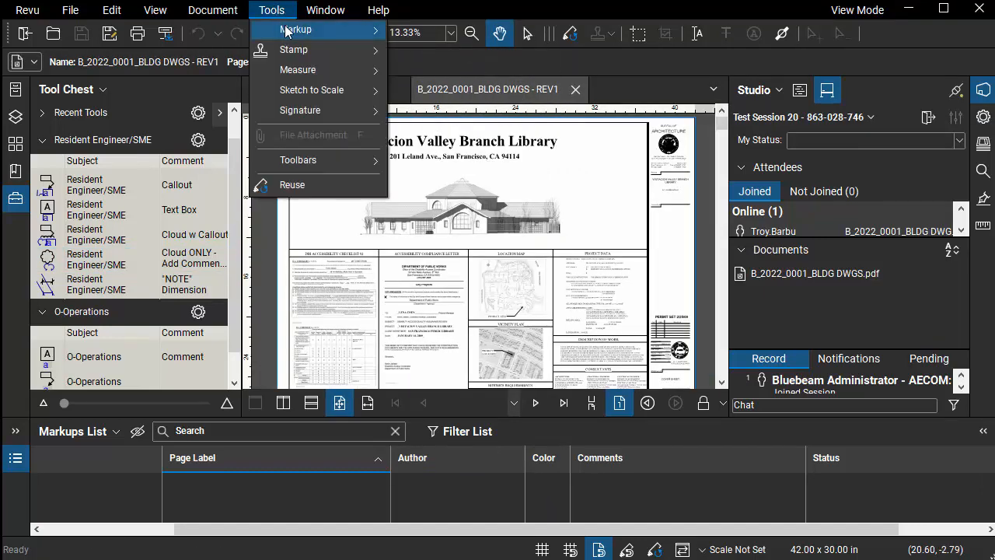
mouse_move(288, 29)
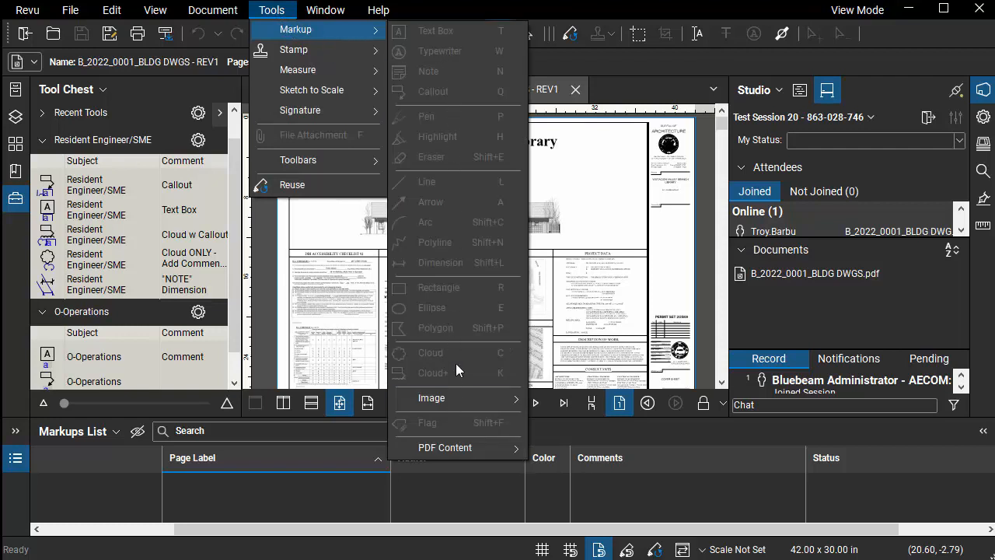
left_click(650, 80)
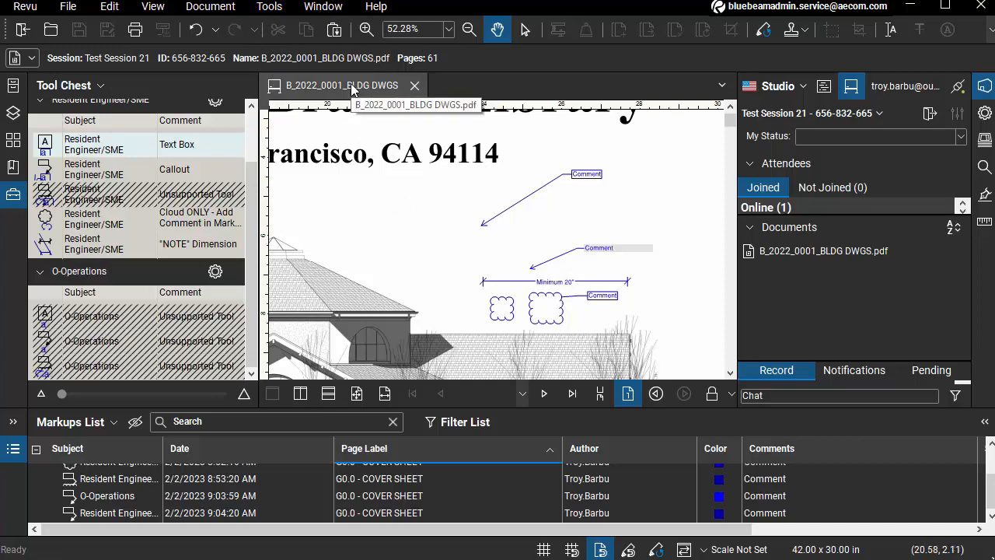
left_click(280, 7)
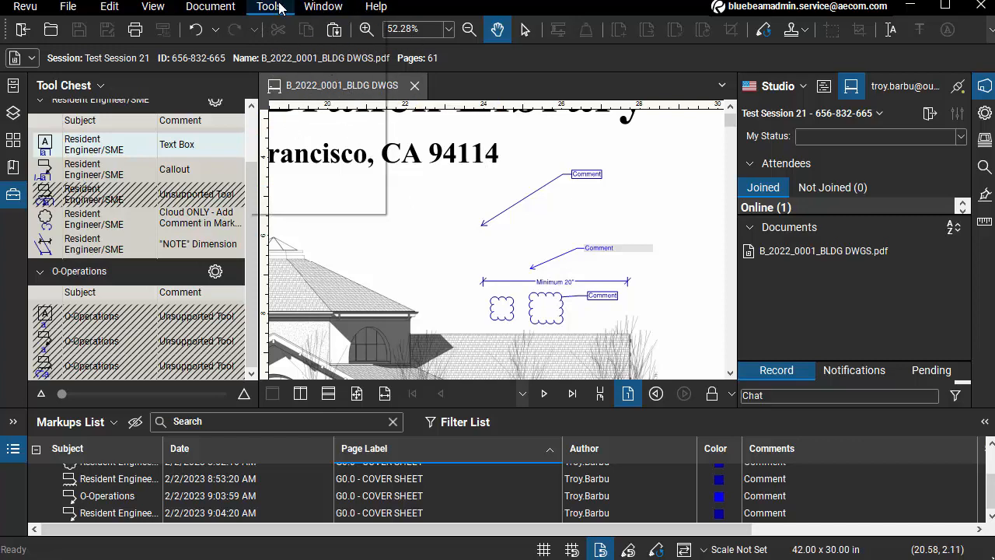
mouse_move(340, 32)
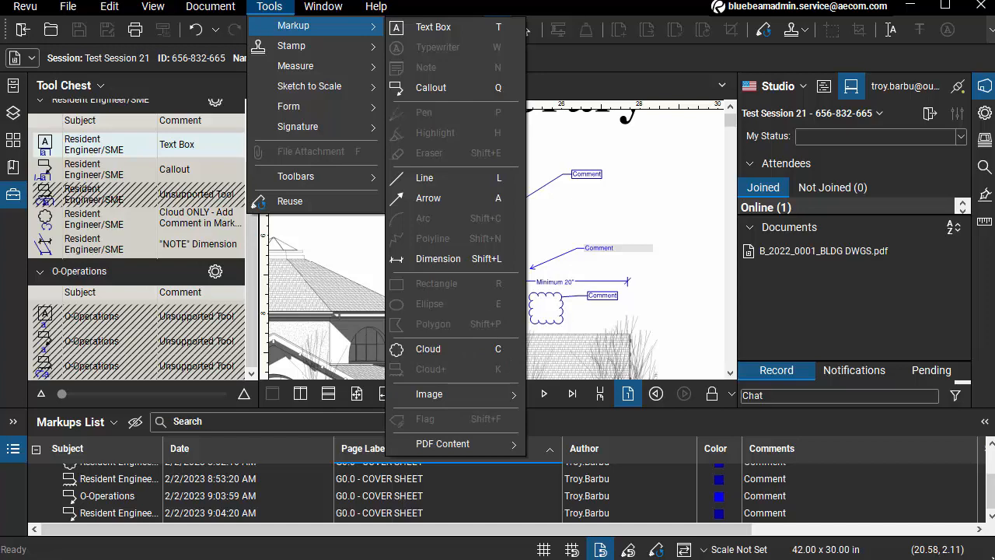
left_click(984, 221)
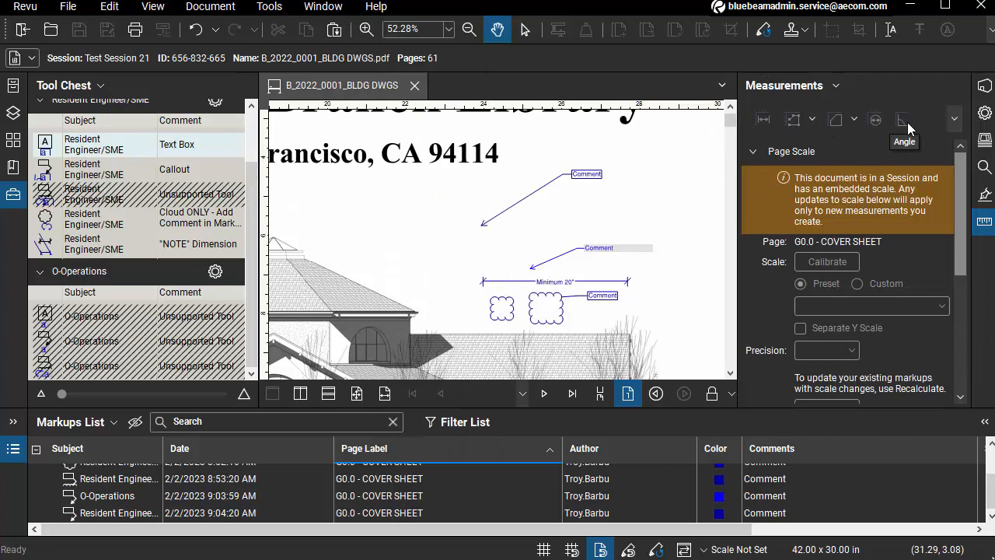
left_click(984, 86)
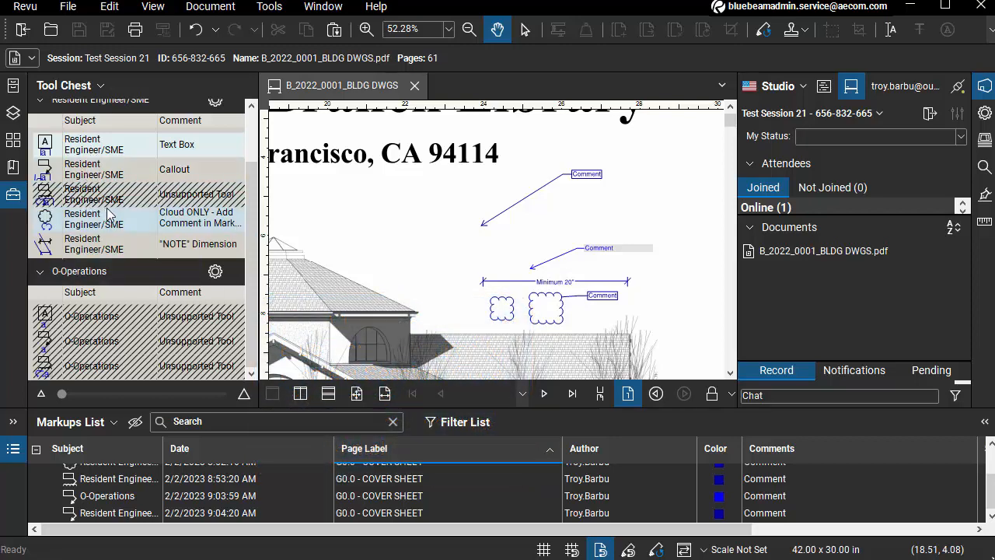
Place a Resident Engineer/SME text box reading "Text Box" on the cover sheet, beneath the library's address line
left_click(74, 149)
left_click_drag(390, 192, 448, 221)
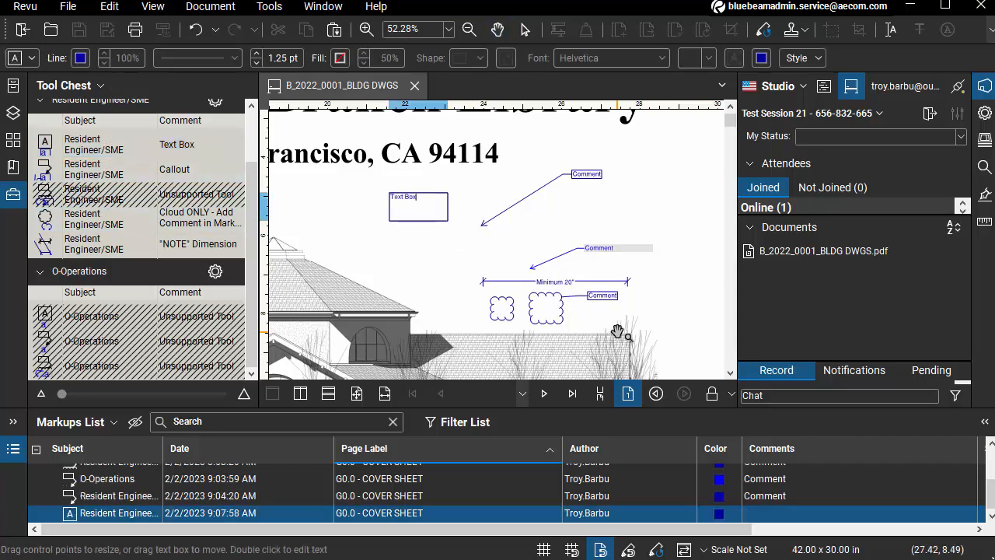
left_click(397, 275)
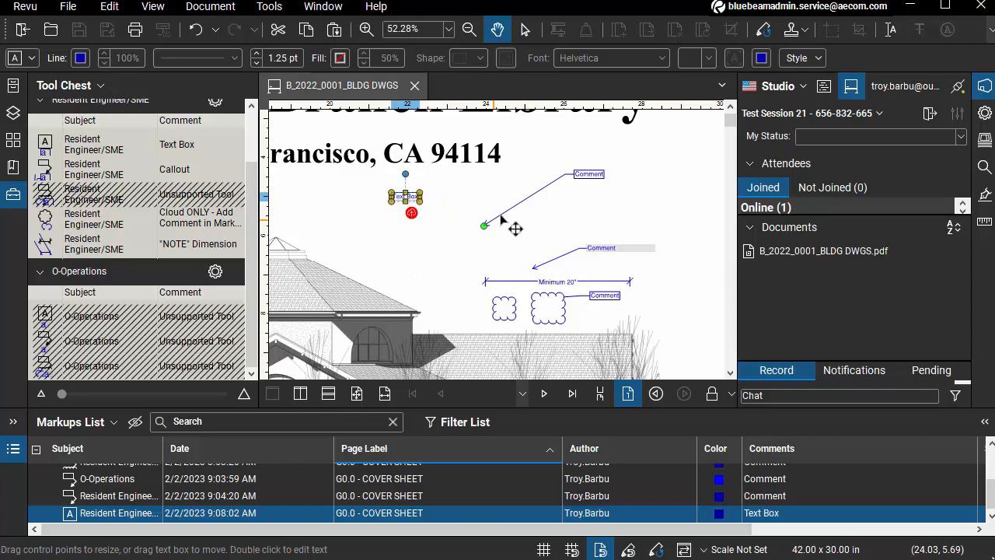
Inspect the properties of the upper callout, the small cloud and the cloud with callout on the cover sheet
left_click(591, 174)
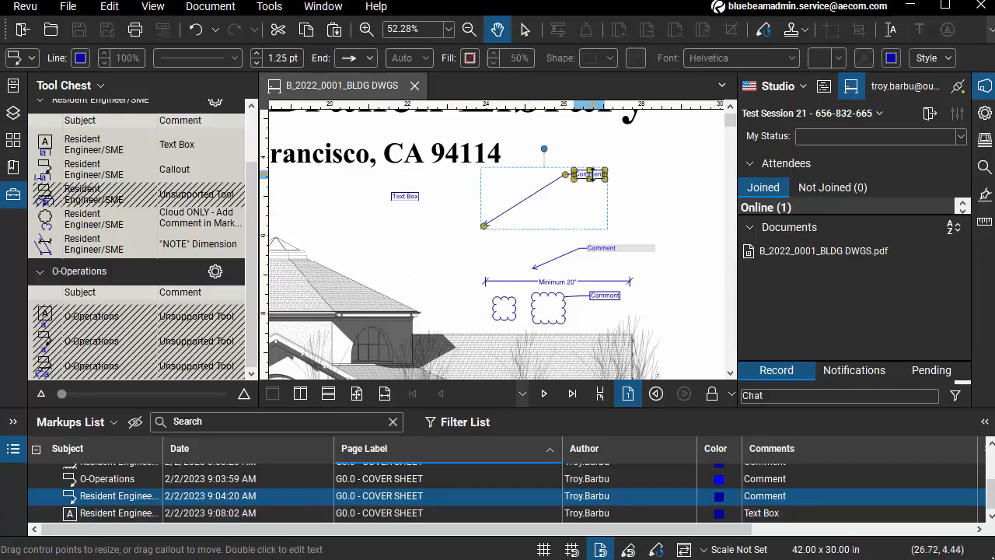
left_click(88, 223)
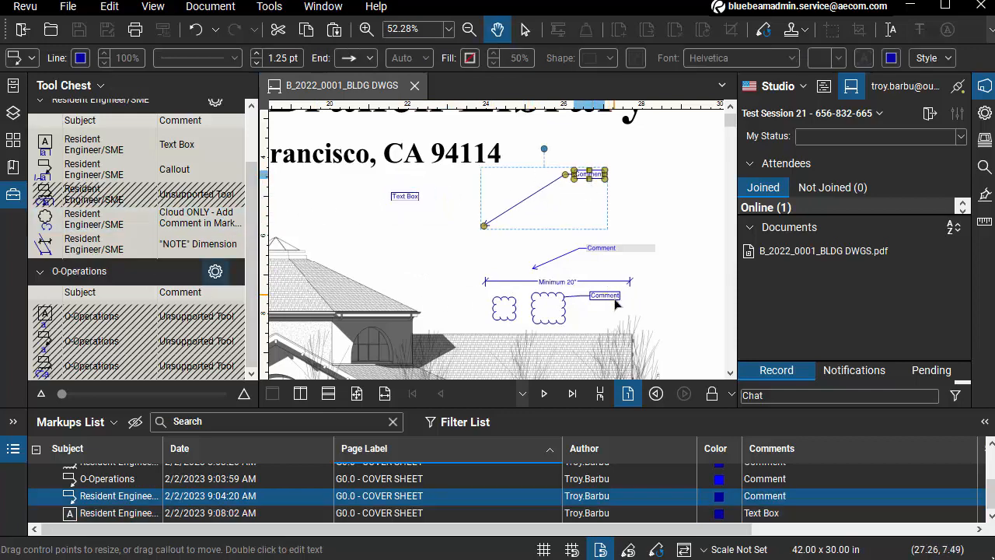
left_click(504, 308)
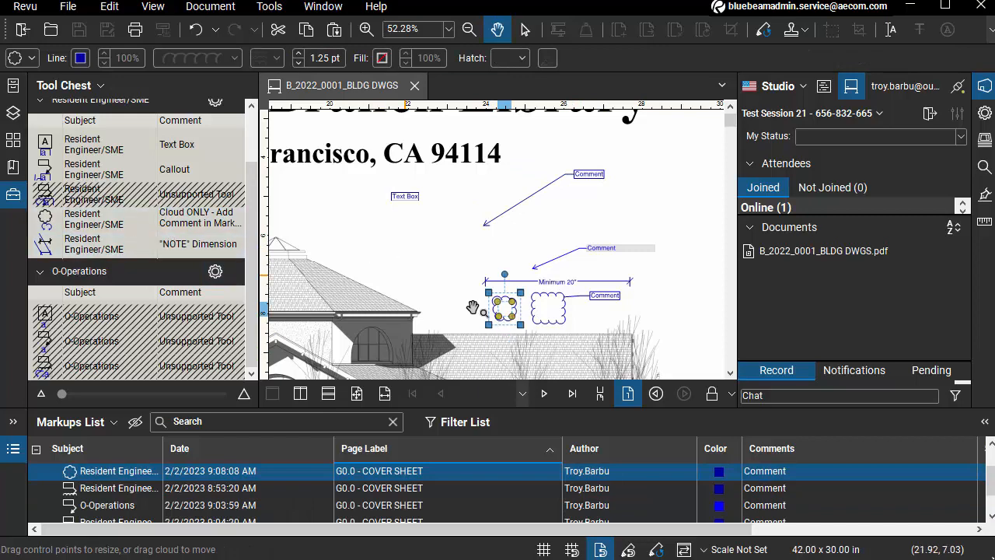
left_click(572, 326)
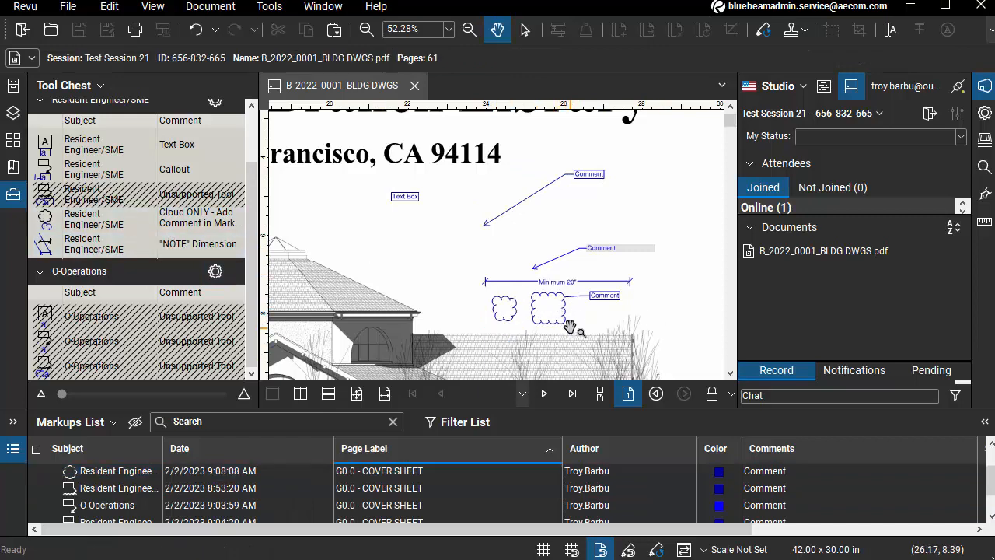
left_click(552, 305)
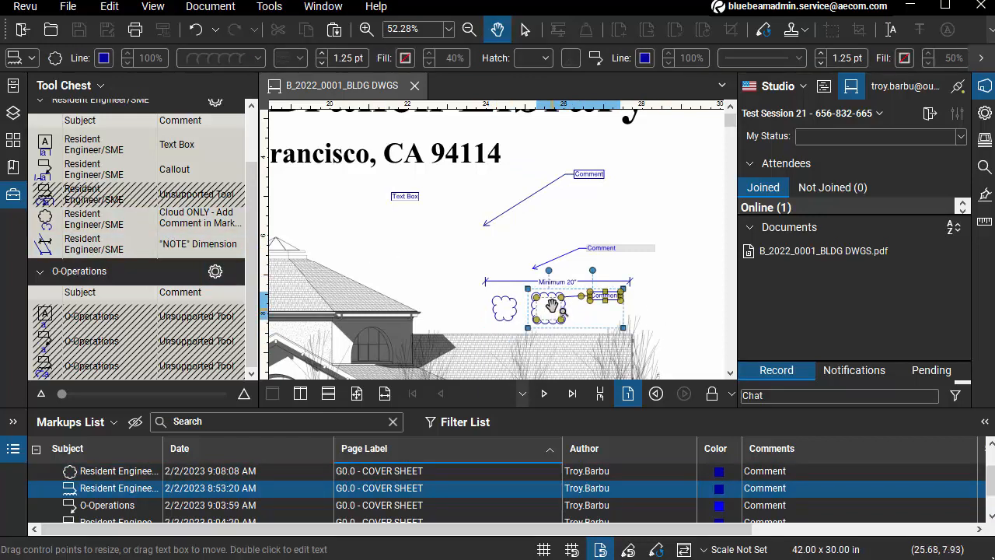
left_click(663, 279)
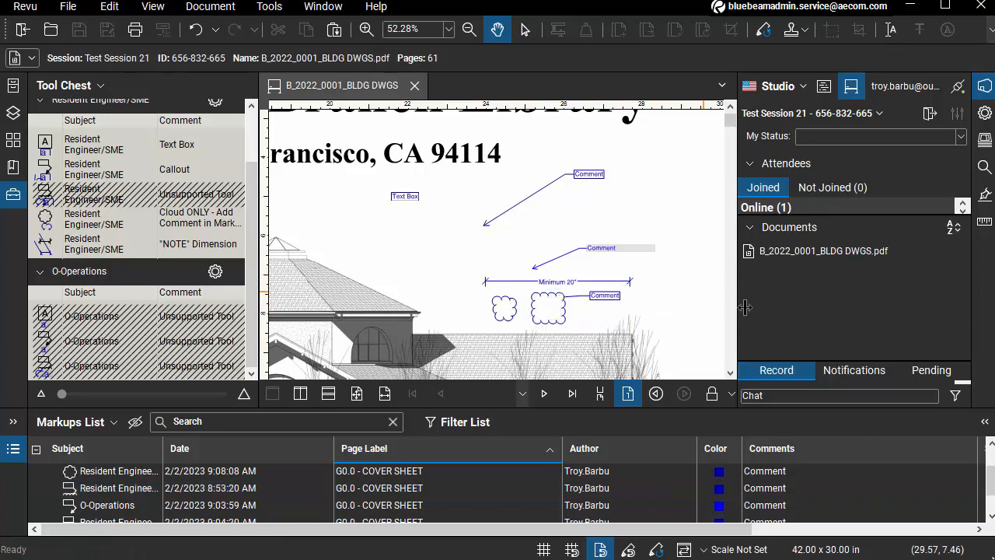
Try the unsupported Resident Engineer/SME cloud-with-callout tool in the Tool Chest
left_click(91, 201)
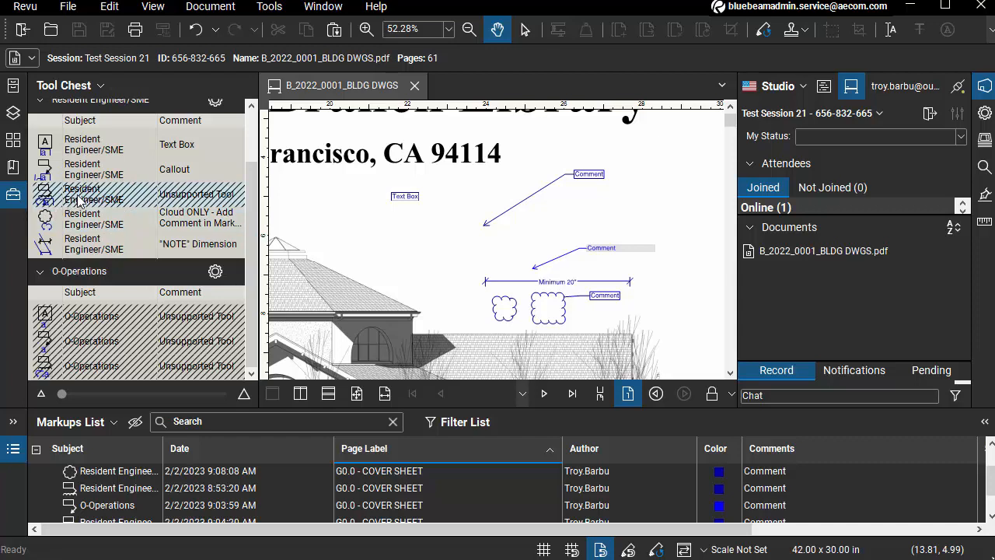
left_click(80, 180)
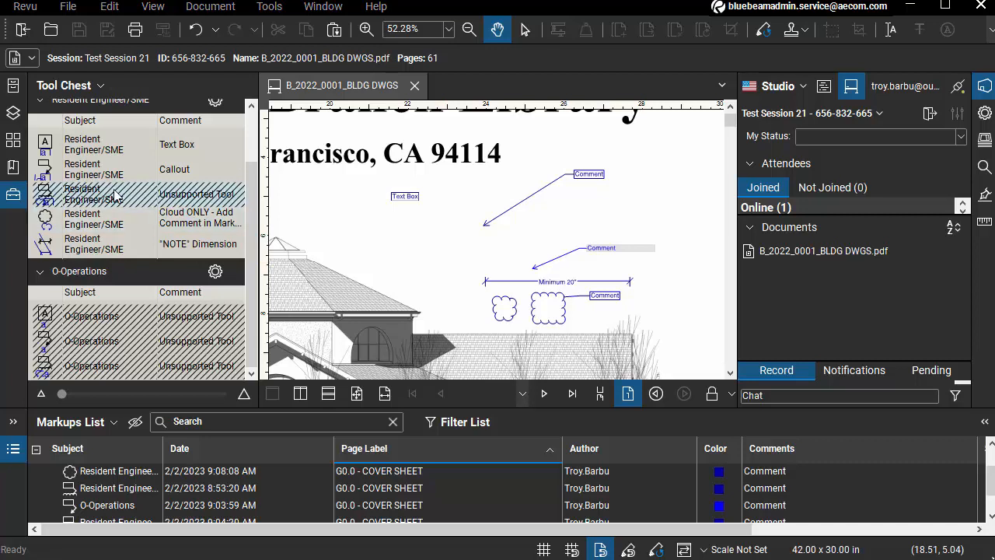
left_click(68, 197)
Switch to the browser's Bluebeam pricing page and compare the prices and Revu features of the Basics, Complete and Core plans
key("alt+Tab")
scroll(534, 305, "up", 1)
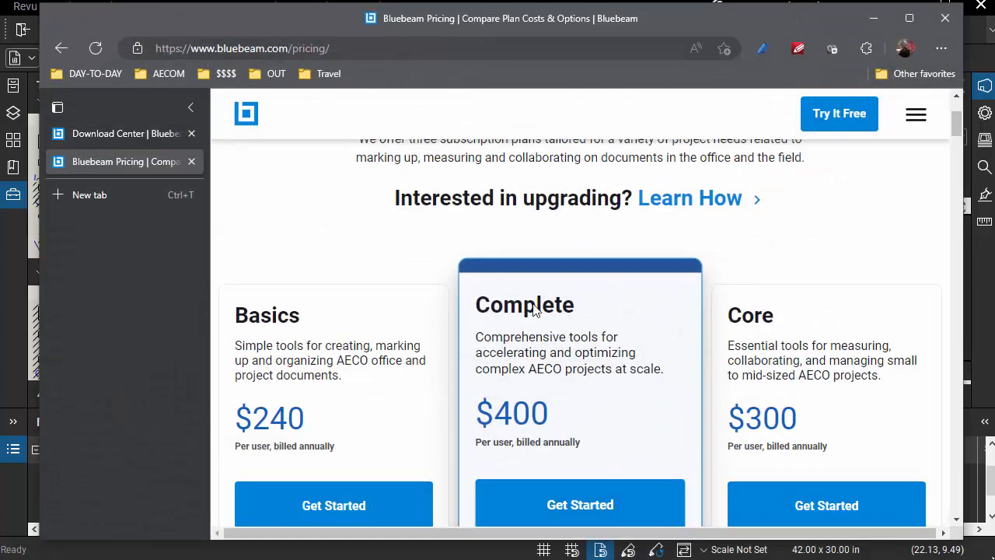
scroll(551, 246, "up", 1)
scroll(607, 271, "down", 3)
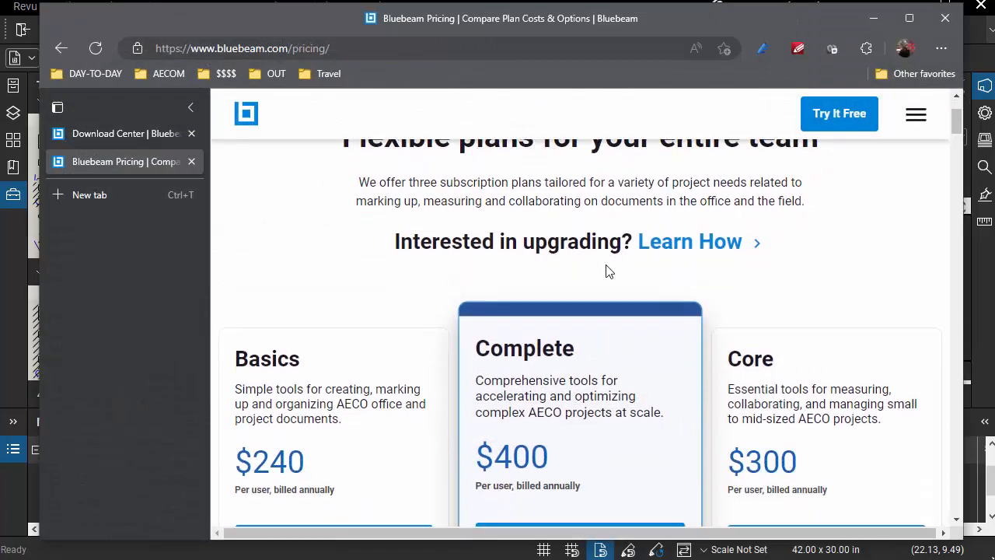
scroll(594, 313, "down", 5)
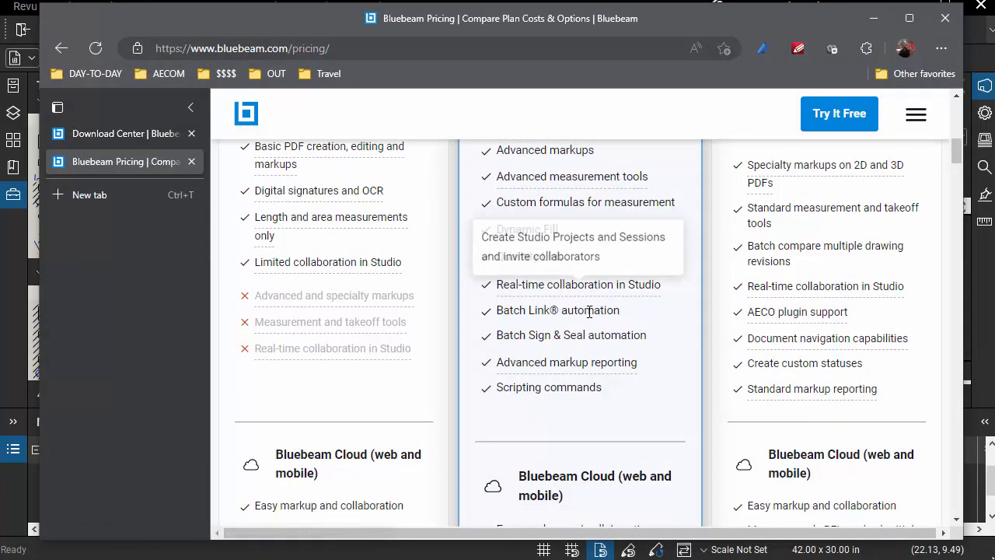
mouse_move(526, 356)
scroll(336, 305, "up", 4)
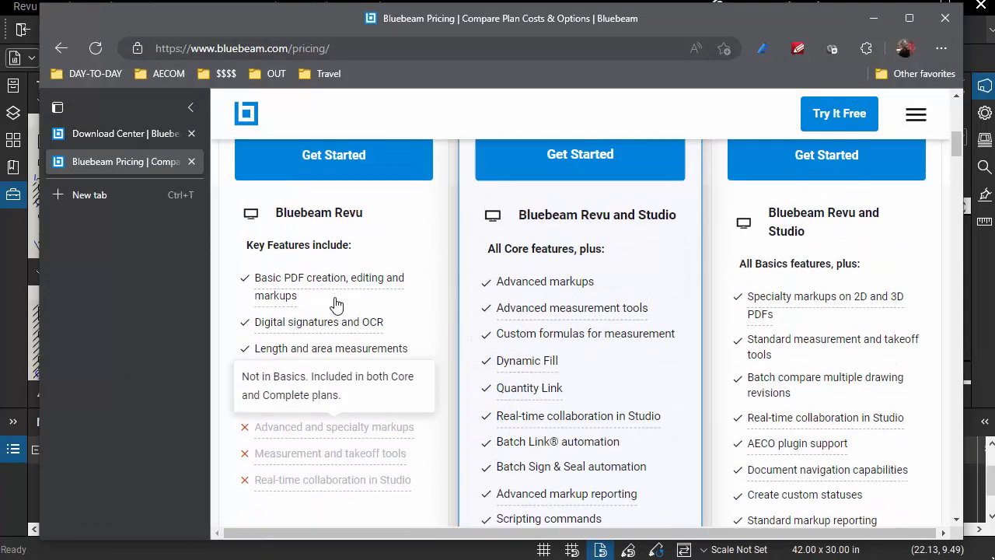
scroll(345, 373, "down", 2)
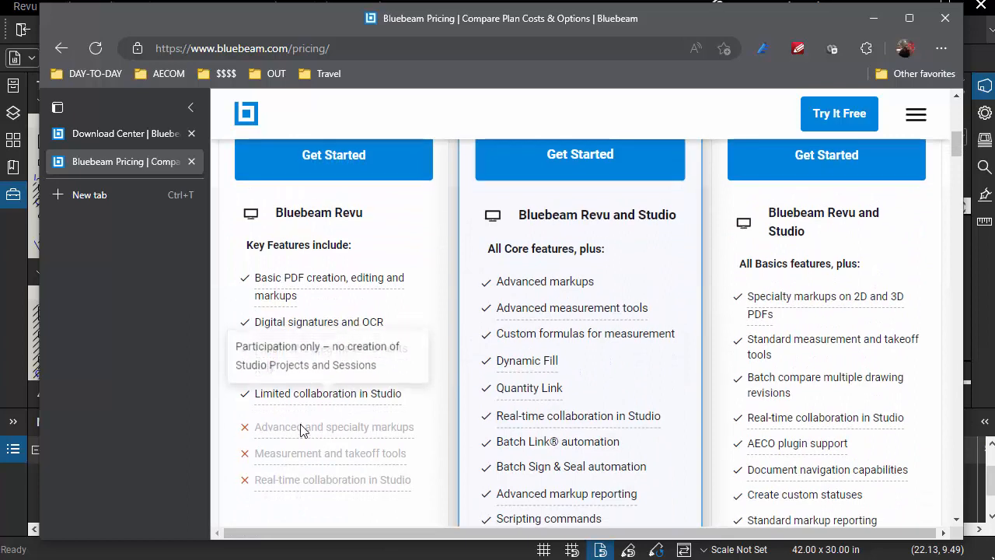
mouse_move(359, 442)
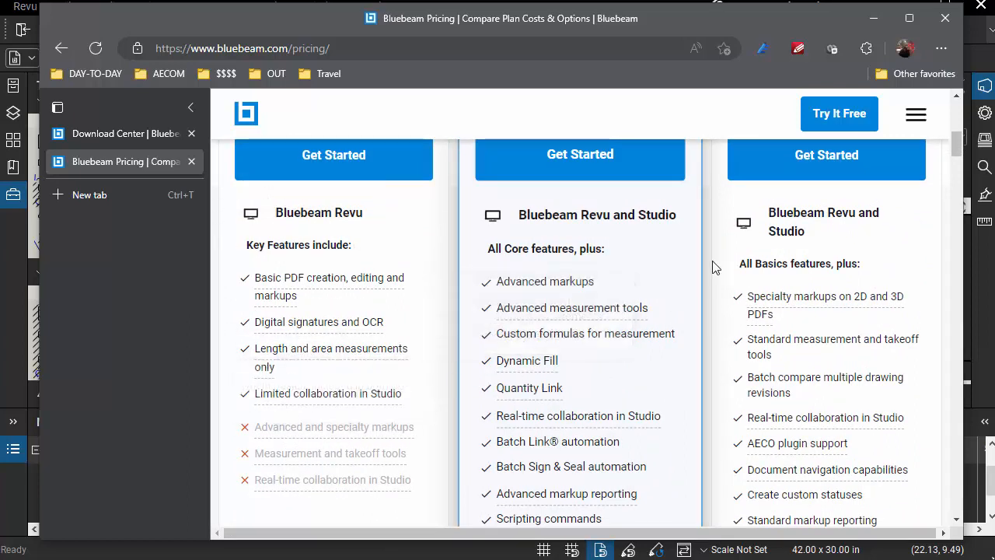
scroll(632, 289, "up", 2)
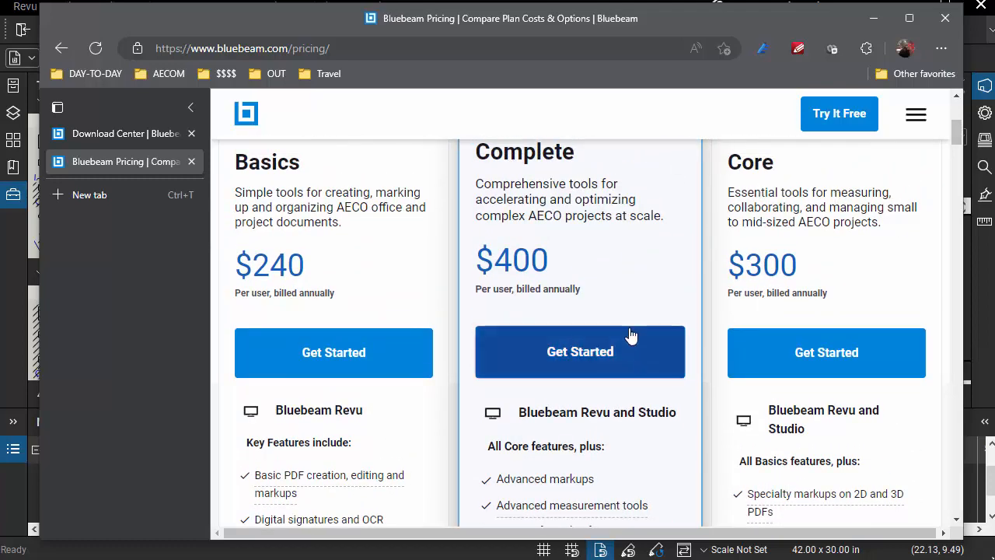
Review the Bluebeam Cloud (web and mobile) and Services features listed for each of the three plans
mouse_move(792, 500)
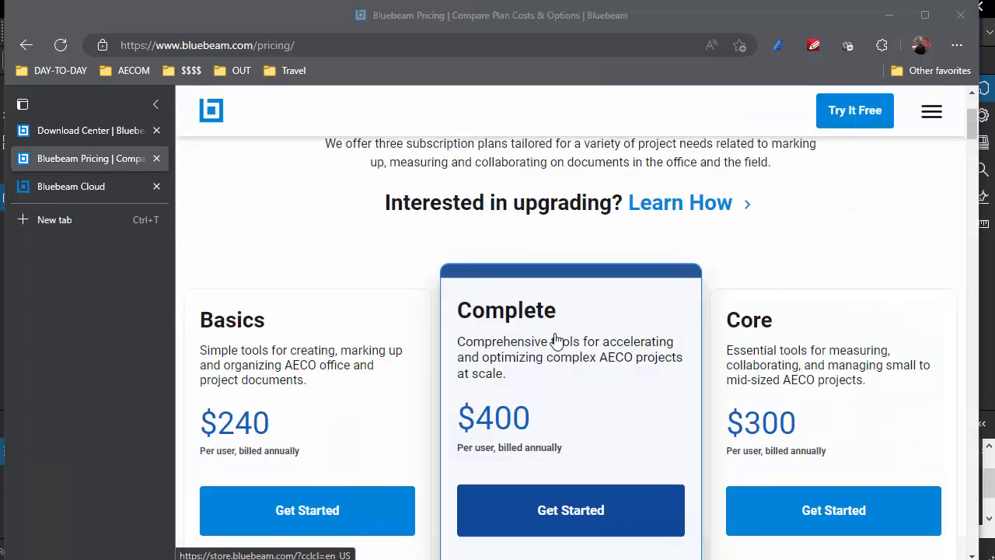
scroll(556, 338, "down", 2)
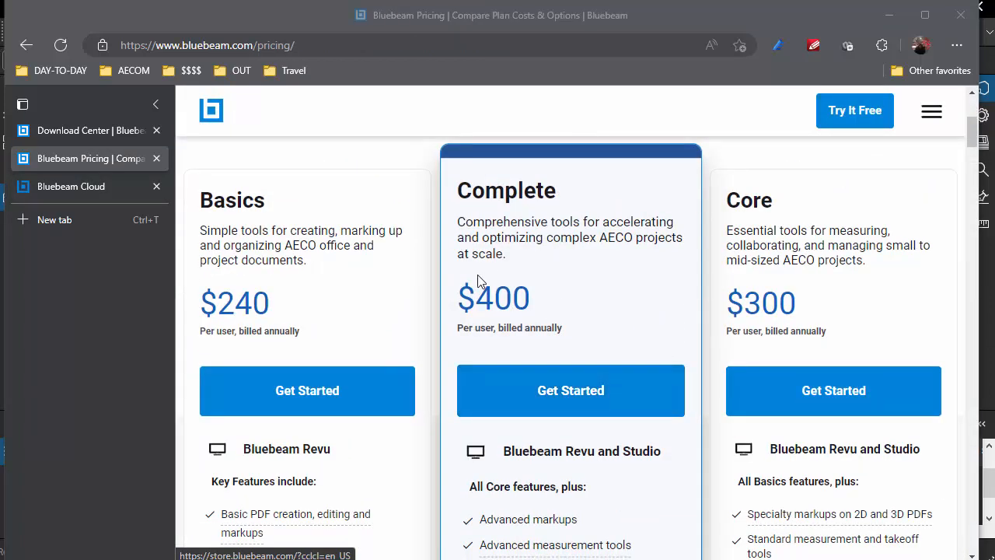
scroll(733, 300, "down", 6)
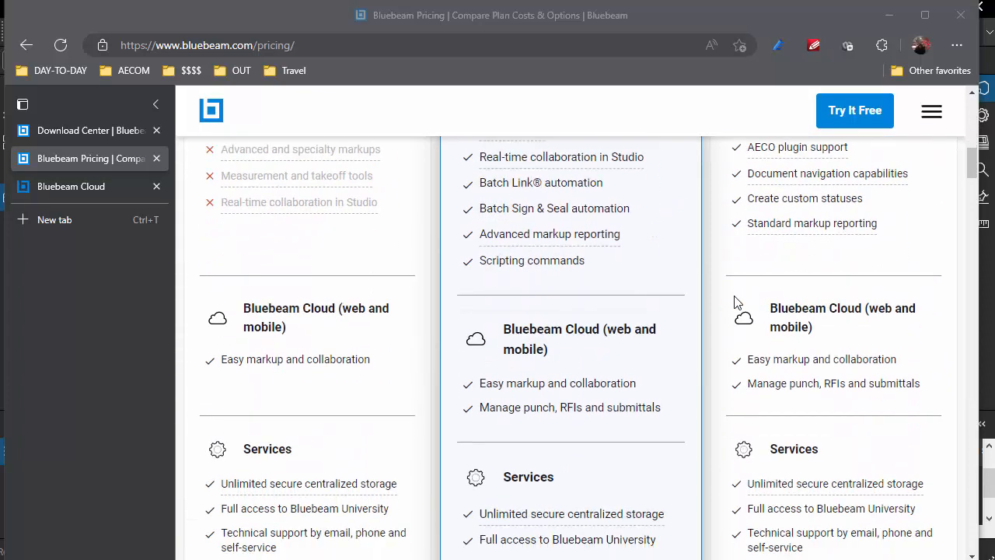
key("ctrl")
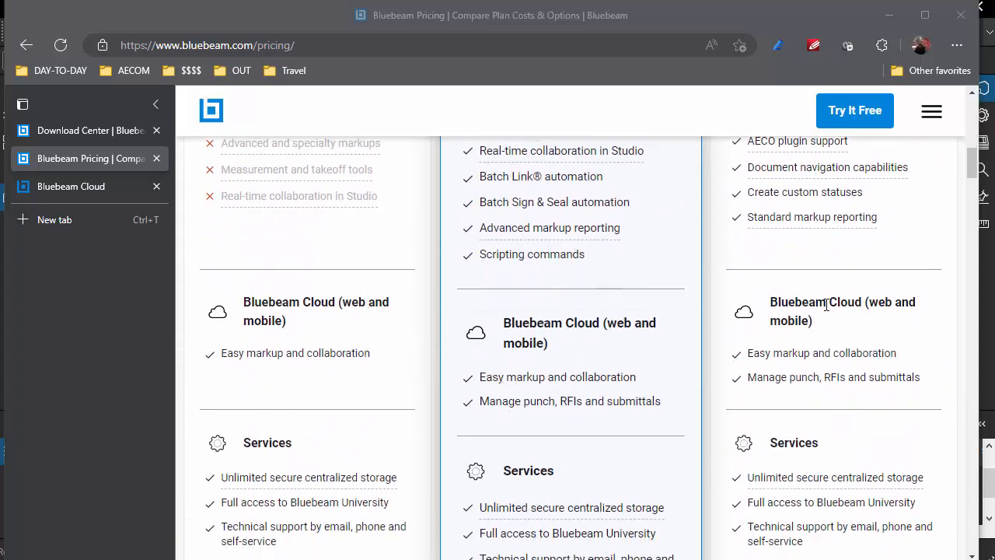
key("ctrl")
Switch to the Bluebeam Cloud project, open drawing S-0010 and show the Resident Engineer/SME set in its Tool Chest
left_click(67, 187)
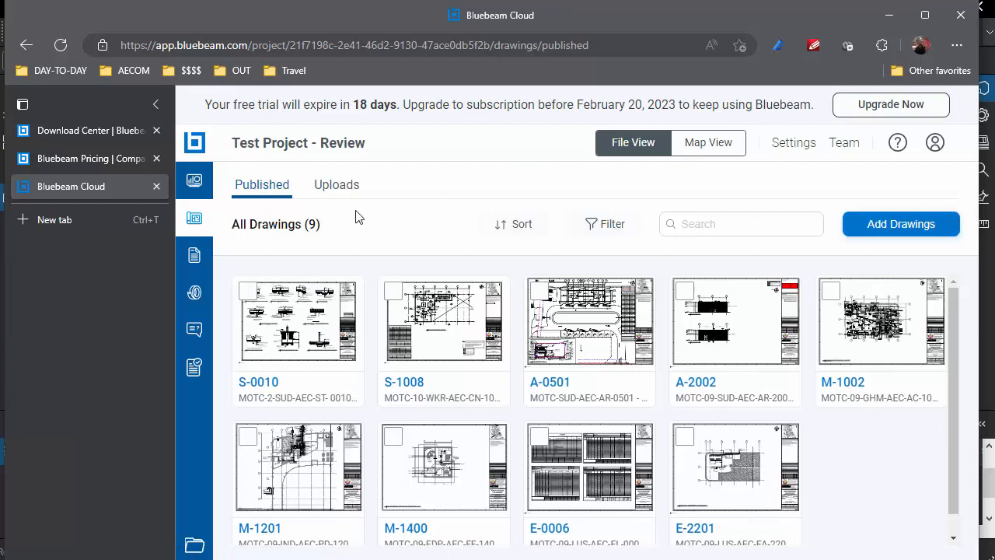
left_click(311, 336)
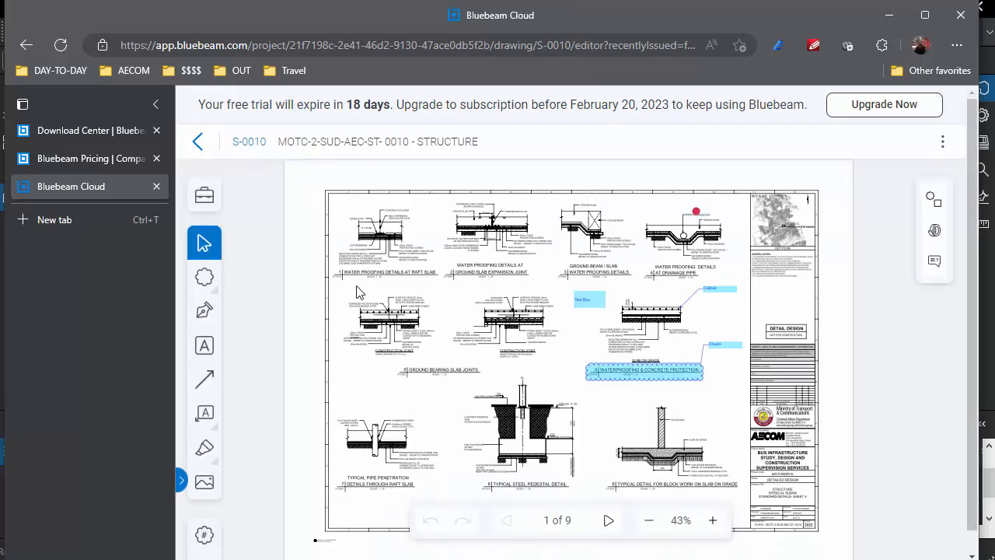
left_click(206, 198)
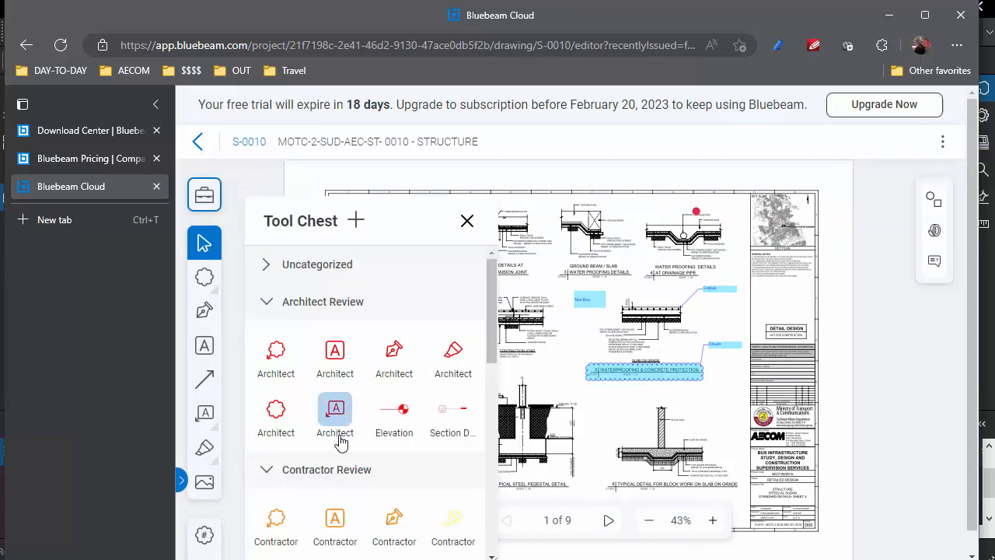
scroll(334, 419, "down", 10)
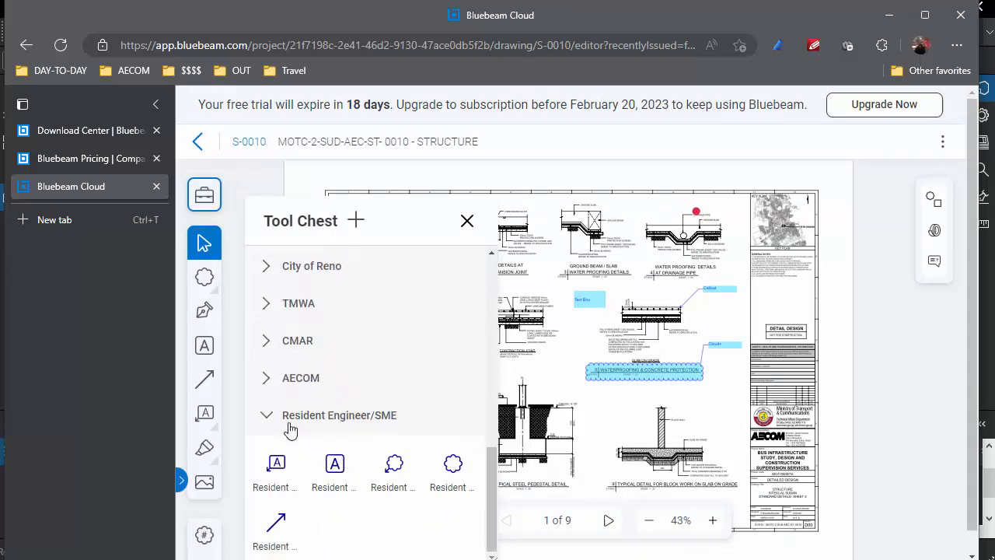
Draw a small Resident Engineer/SME cloud on drawing S-0010 beside the typical detail for block work on slab on grade
left_click(393, 467)
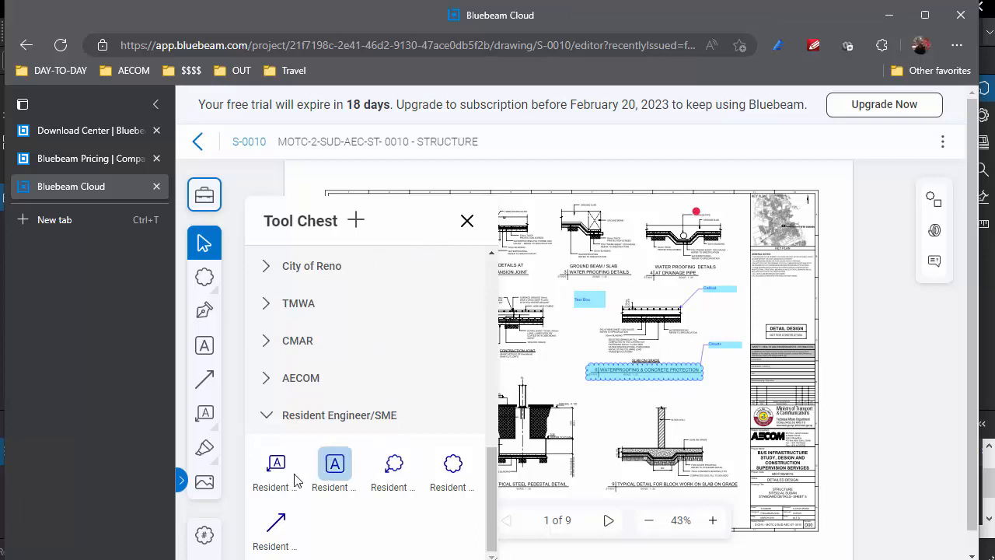
left_click(455, 465)
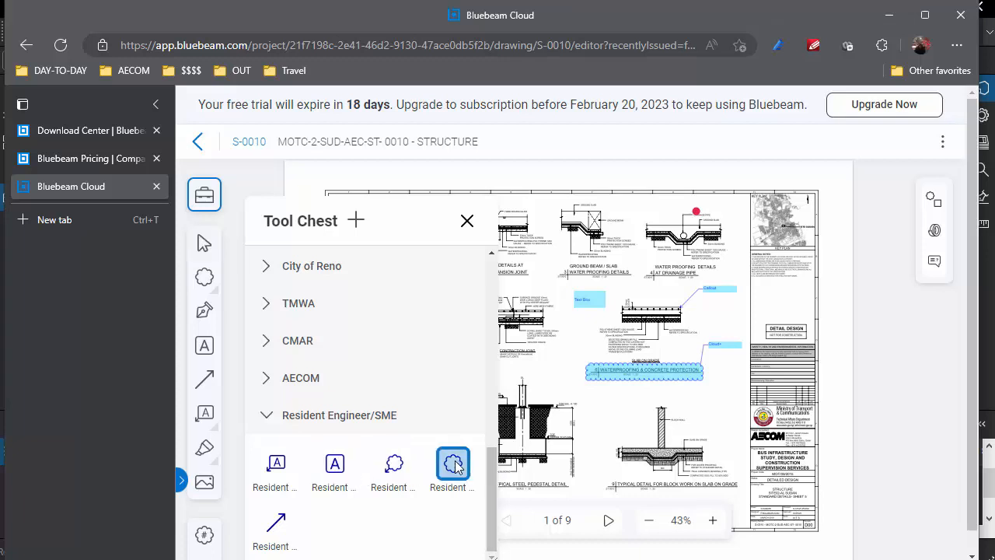
left_click_drag(701, 400, 734, 426)
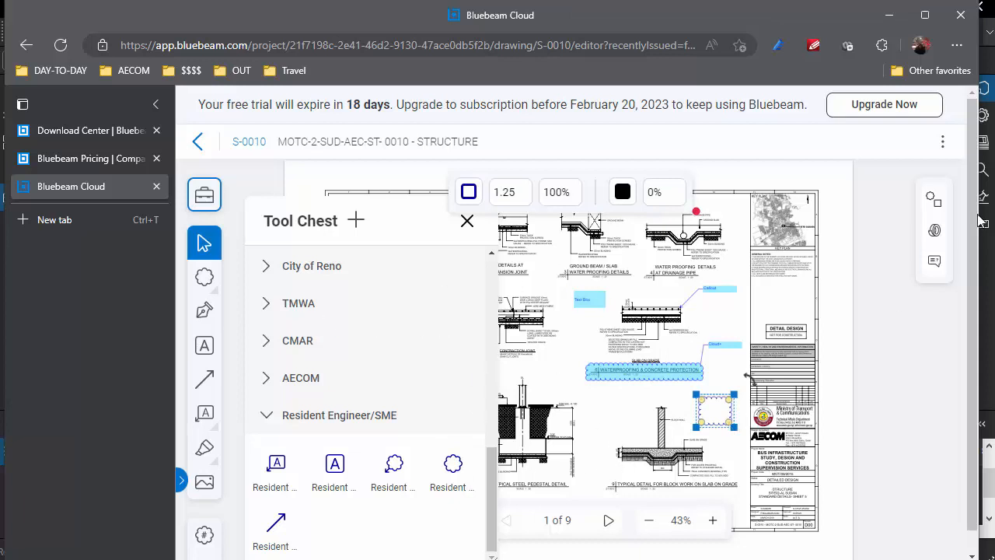
Review drawing S-0010's Shapes and Comments lists, including the DDS Inspector and Architect entries, and close the Tool Chest and Comments panels
left_click(934, 199)
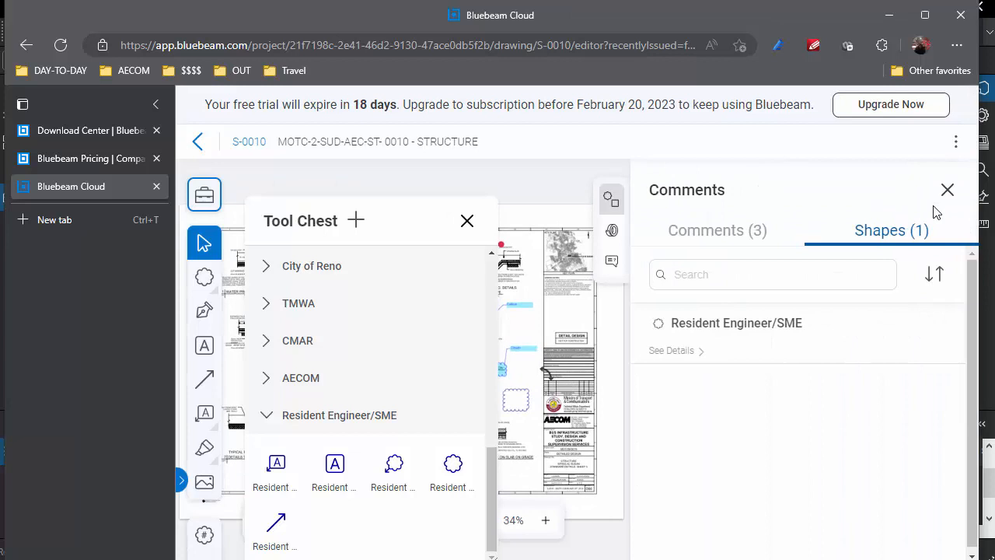
left_click(897, 246)
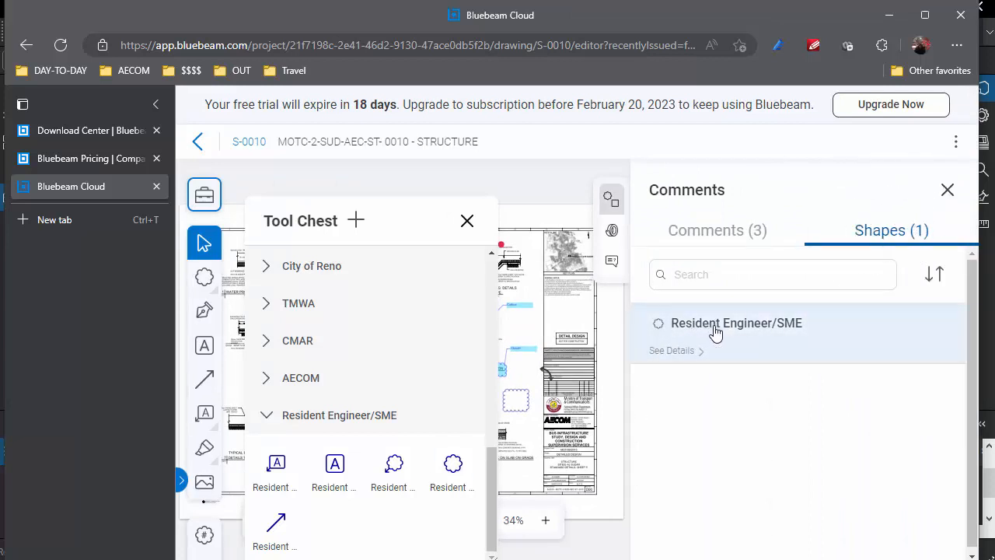
left_click(733, 230)
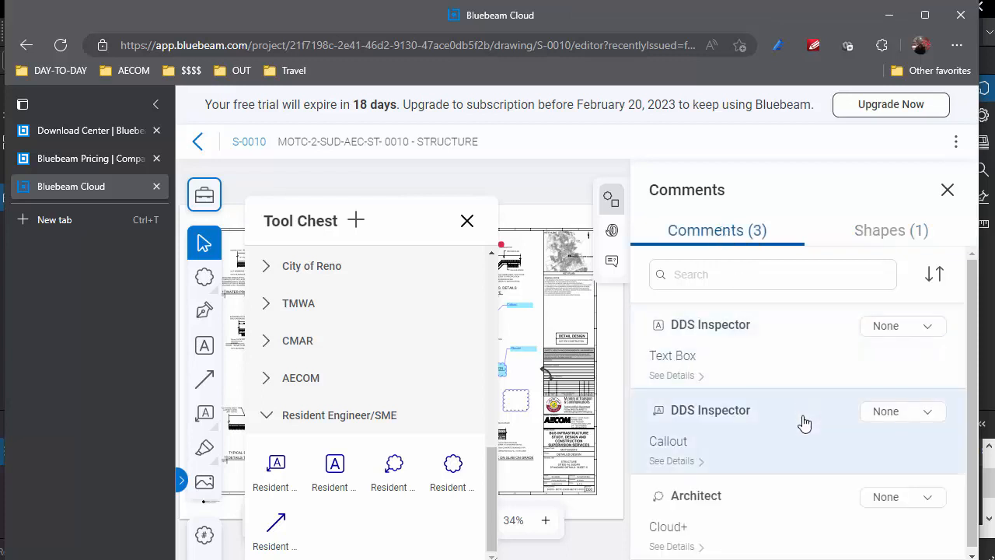
left_click(687, 365)
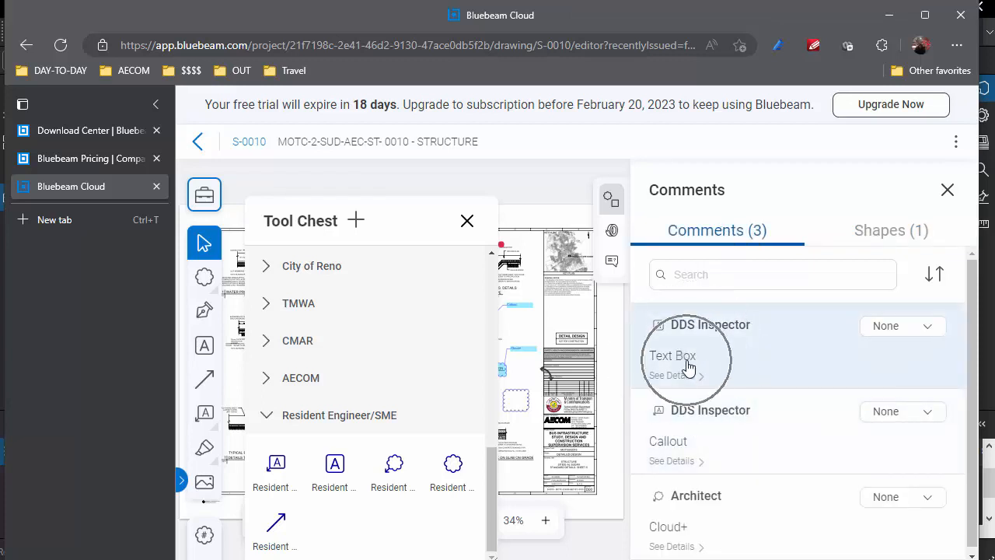
left_click(684, 447)
left_click(675, 523)
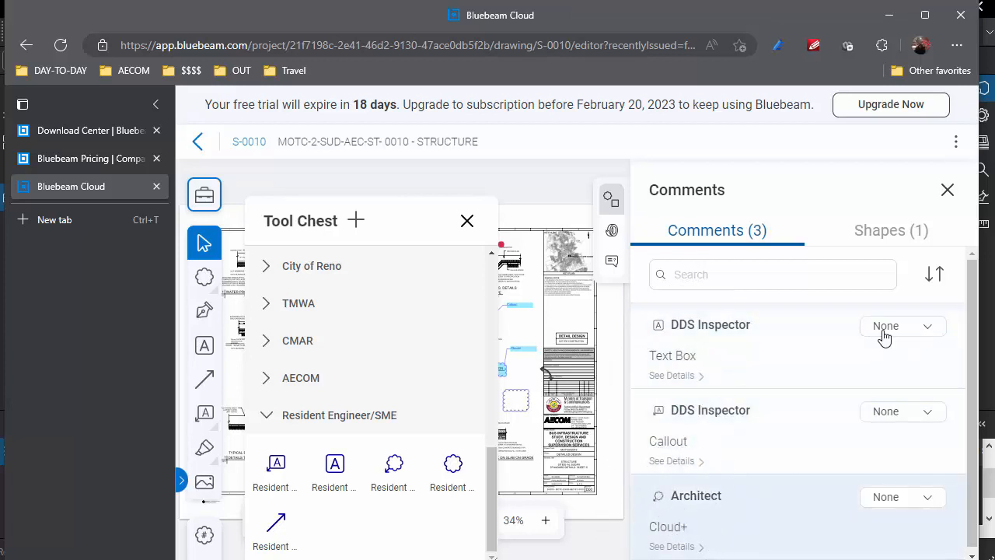
left_click(774, 514)
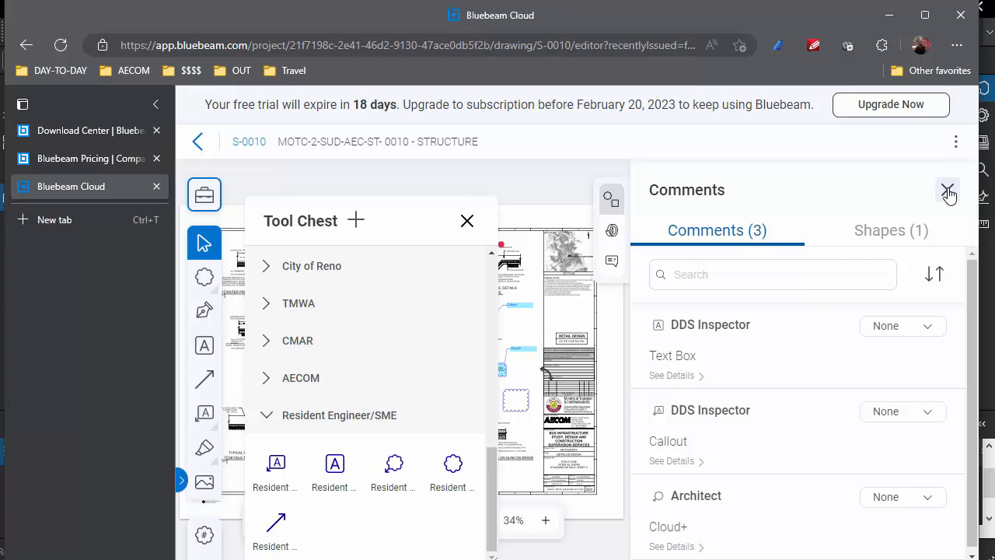
left_click(466, 221)
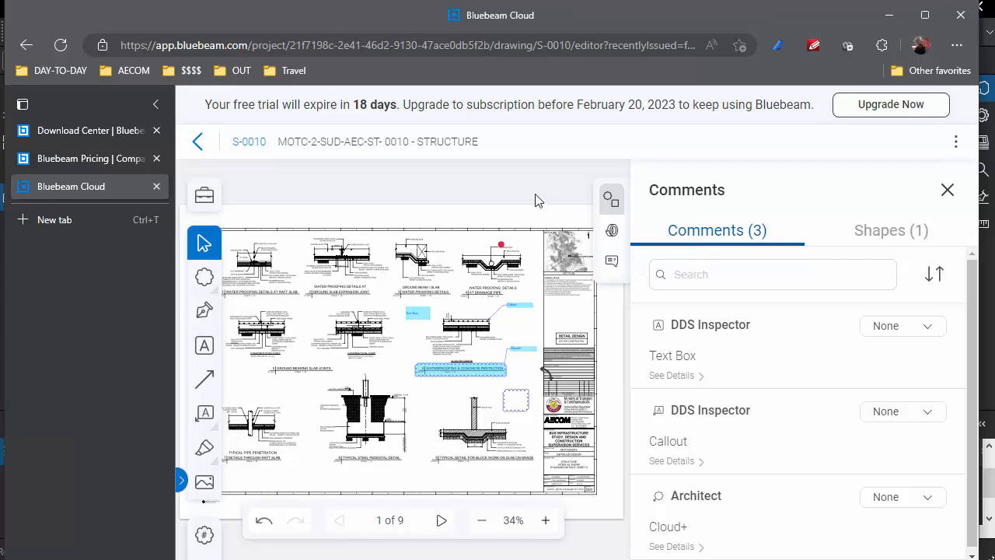
left_click(948, 193)
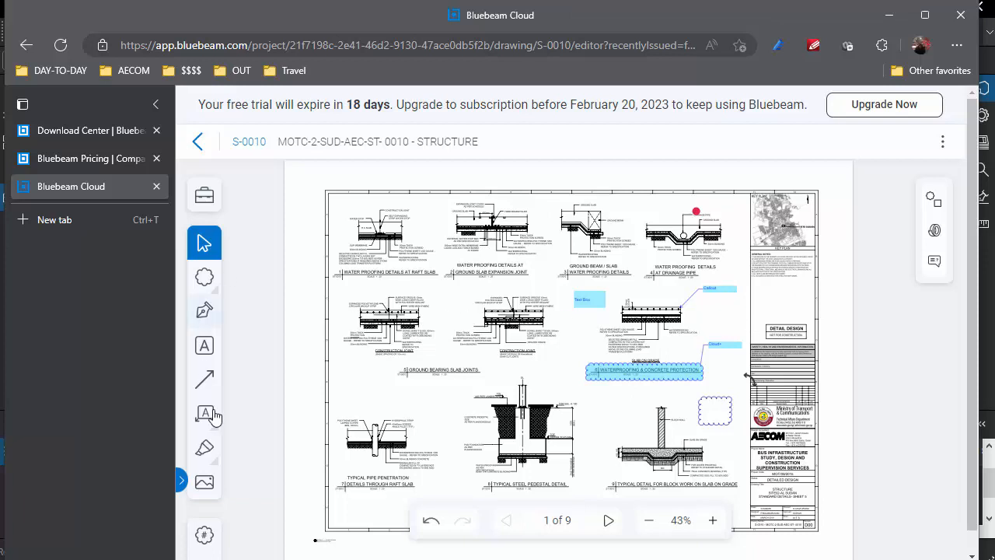
Return to the project's drawings and look through its Documents, punch items, RFIs and Submittal Log
left_click(198, 141)
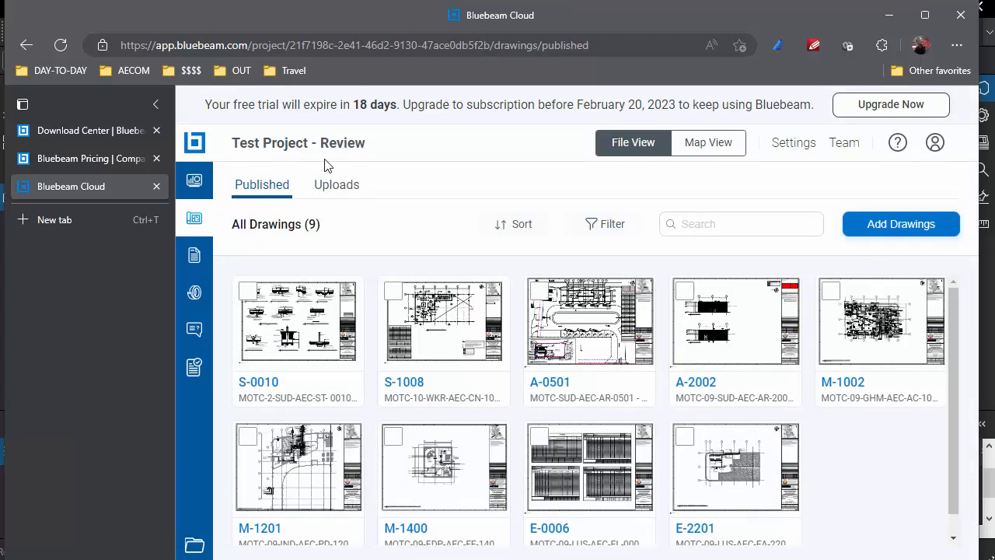
key("ctrl")
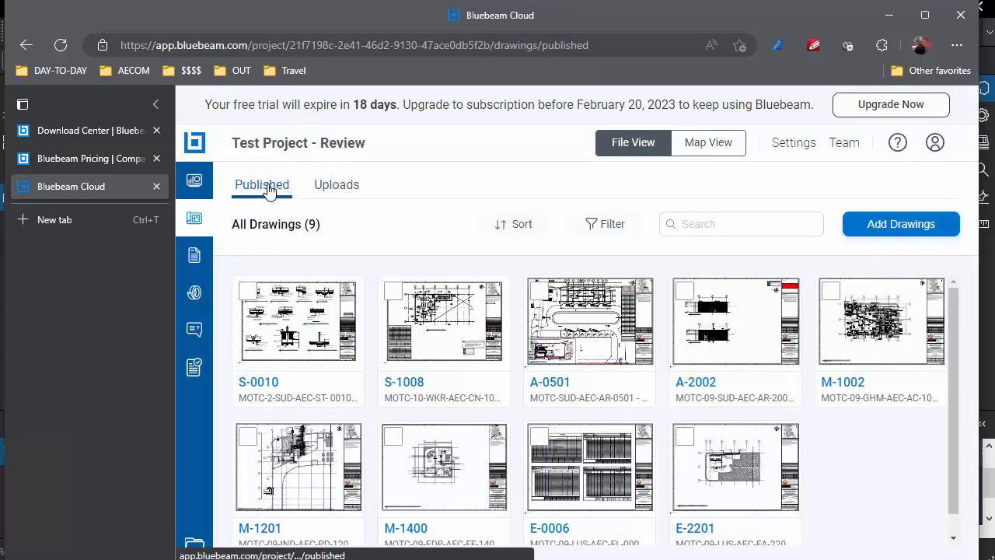
left_click(195, 258)
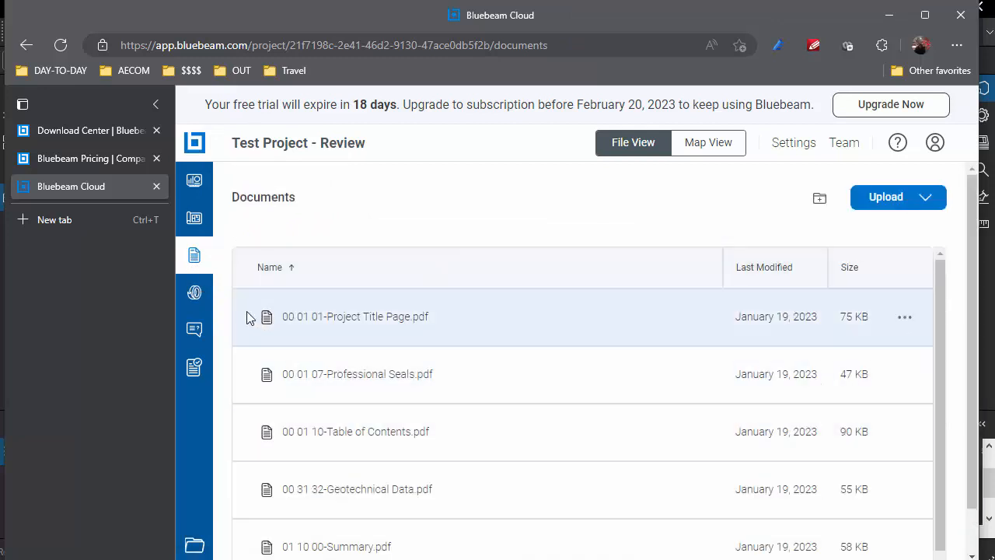
key("ctrl")
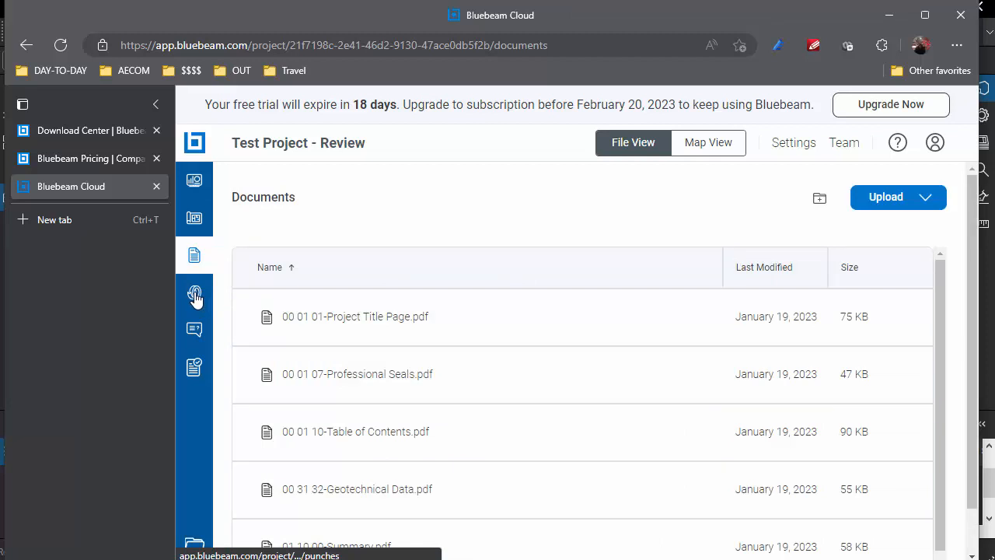
left_click(194, 297)
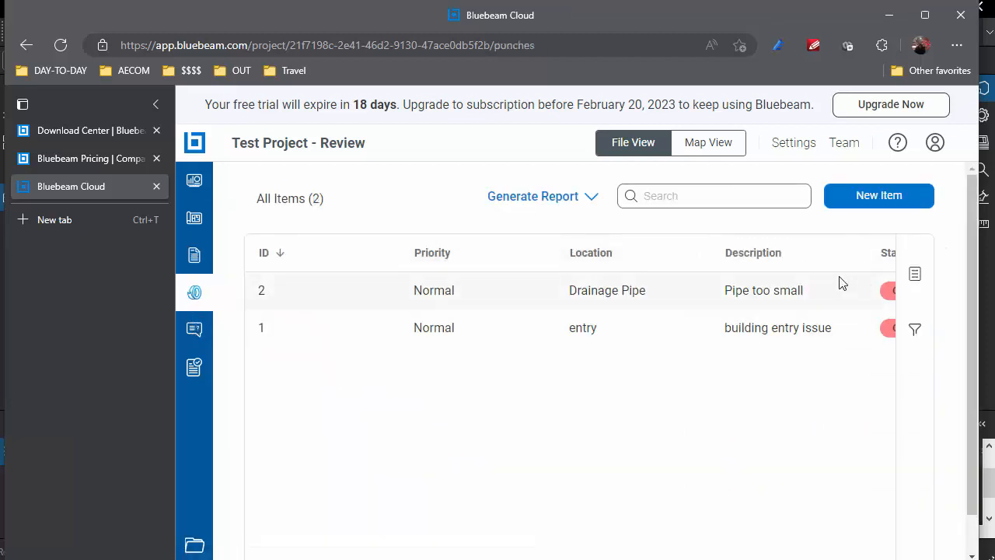
left_click(194, 332)
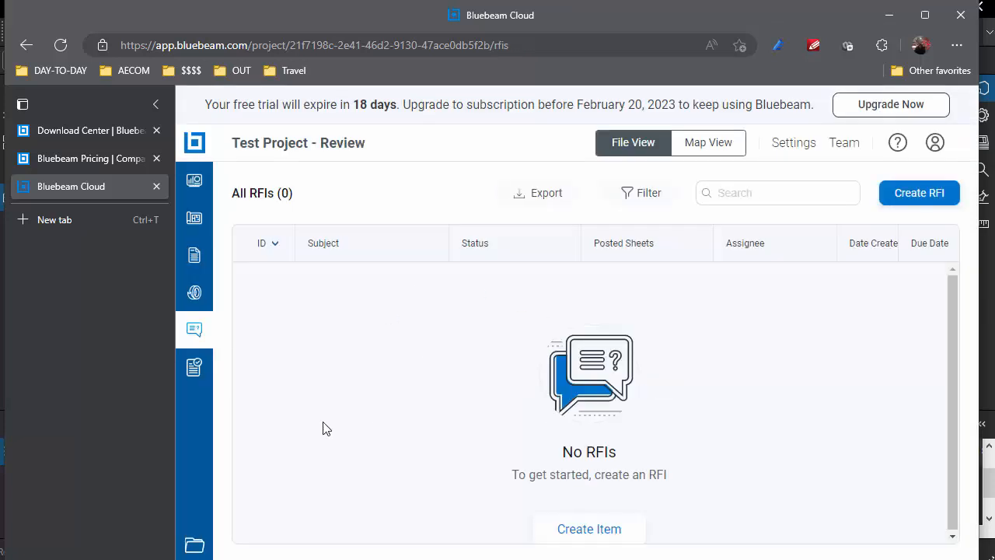
left_click(194, 369)
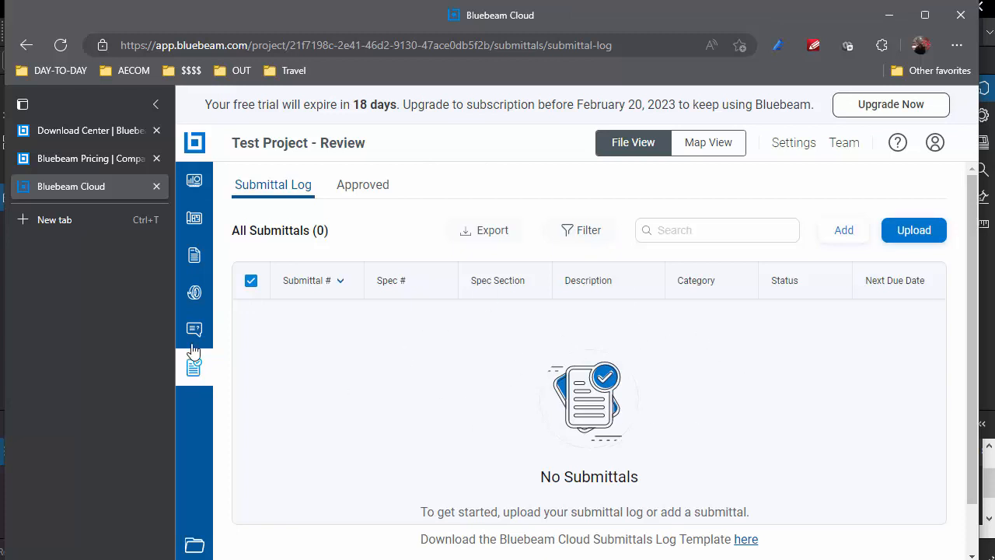
Reopen drawing S-0010 from the published drawings and view the details of the punch item pinned at the drainage pipe
left_click(193, 215)
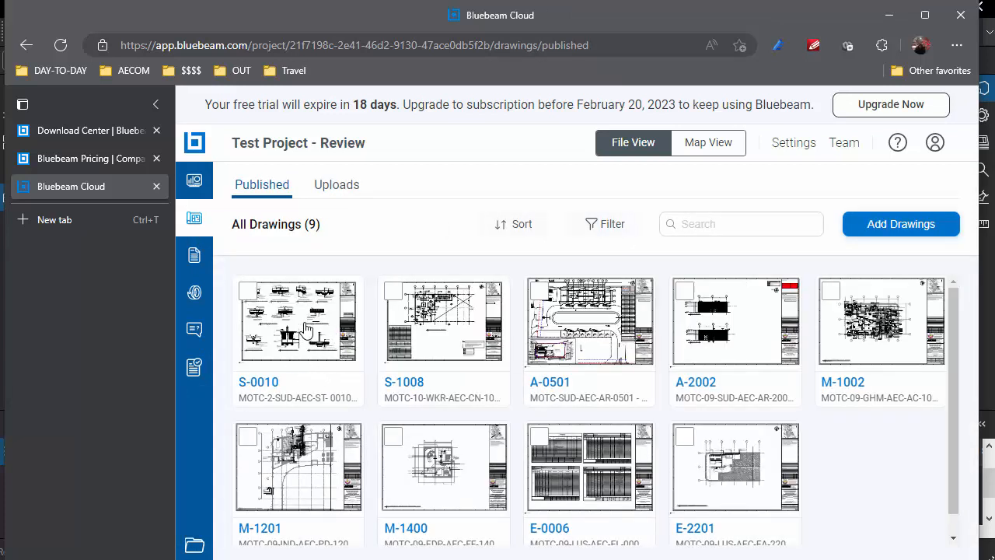
left_click(303, 330)
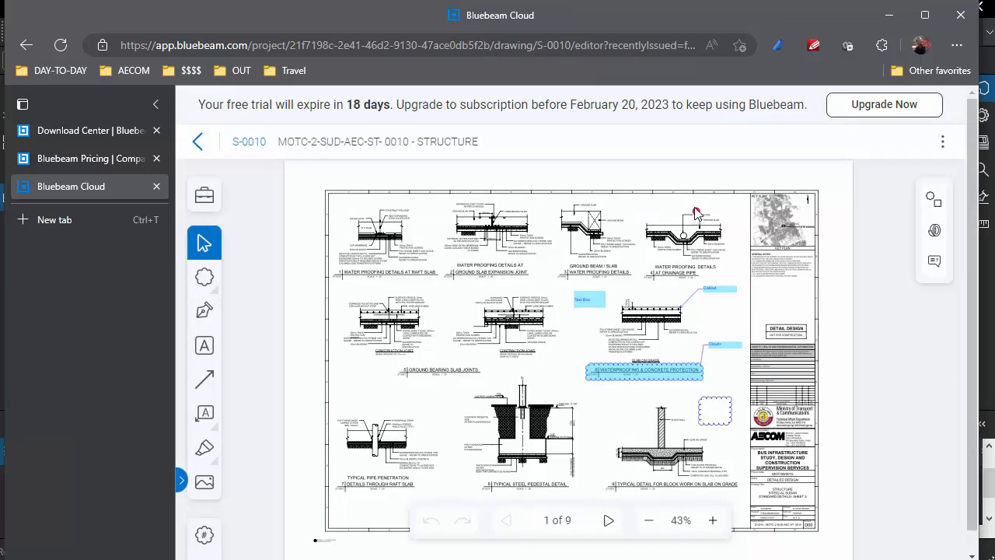
left_click(697, 213)
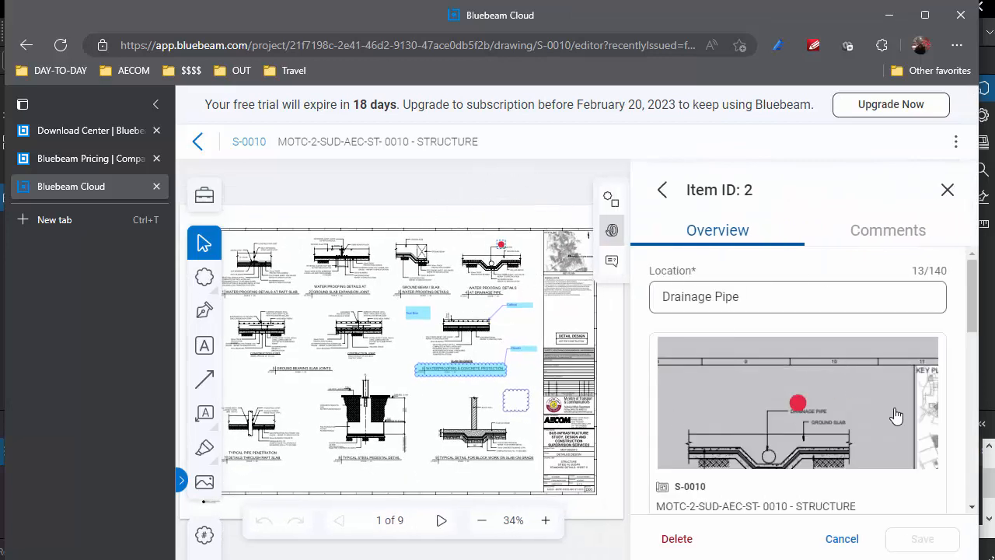
mouse_move(975, 321)
left_mouse_down()
mouse_move(975, 358)
mouse_move(975, 321)
left_mouse_up()
left_click(948, 191)
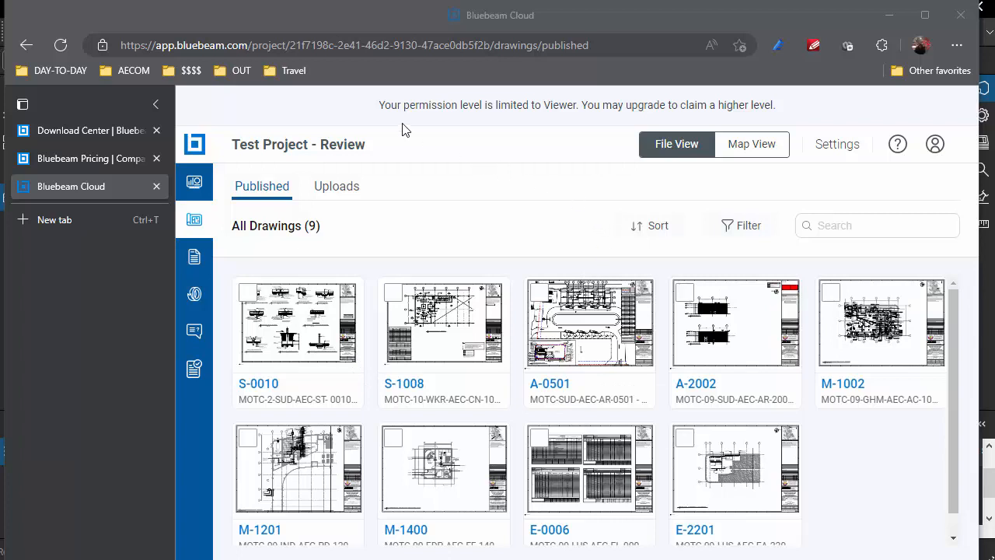
Open drawing S-0010 at the Viewer permission level, then show and hide its page thumbnails
left_click(559, 107)
left_click(563, 108)
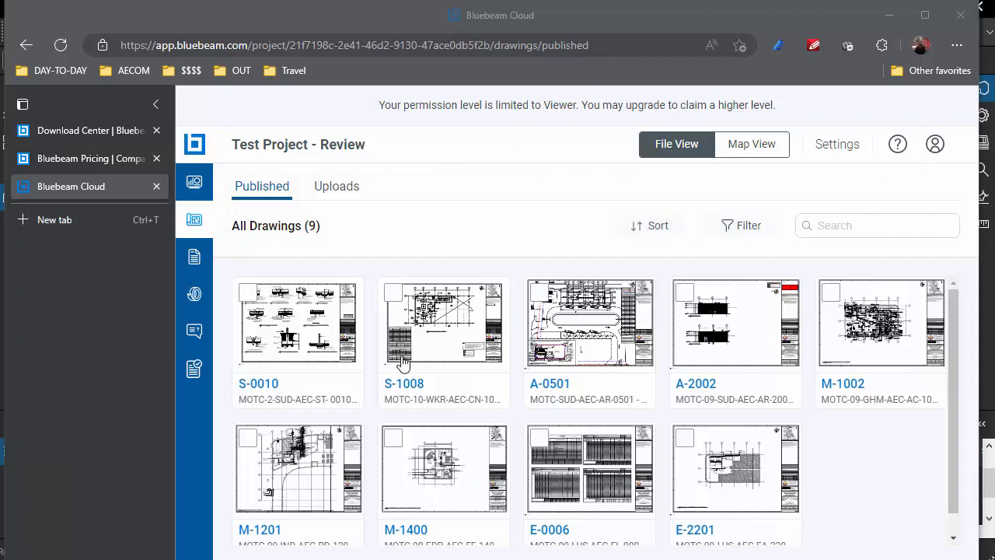
left_click(305, 330)
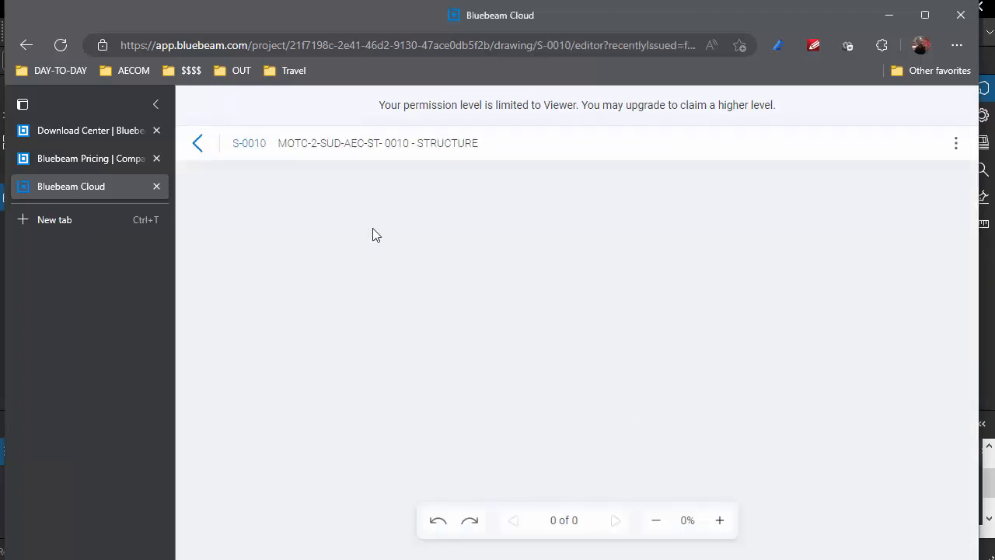
key("ctrl")
key("ctrl")
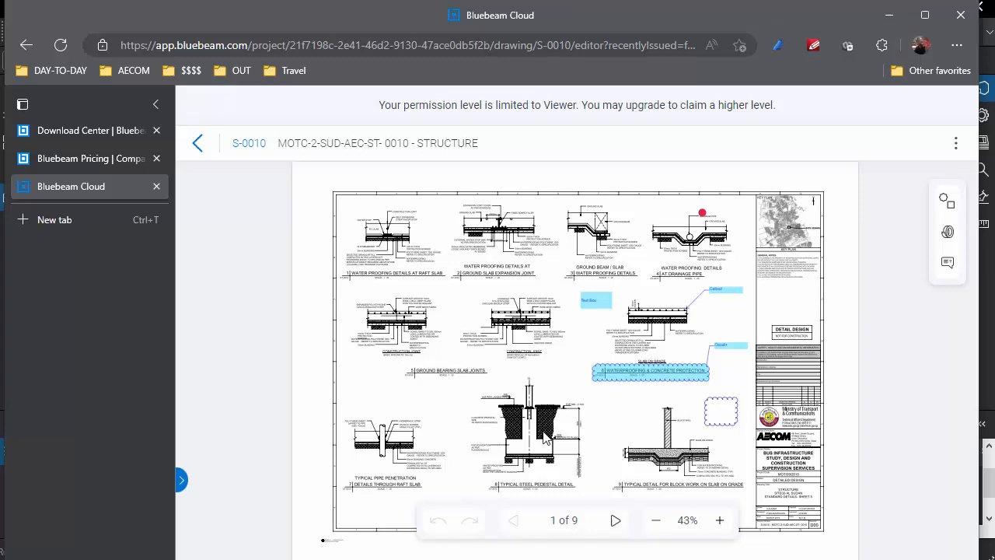
left_click(182, 479)
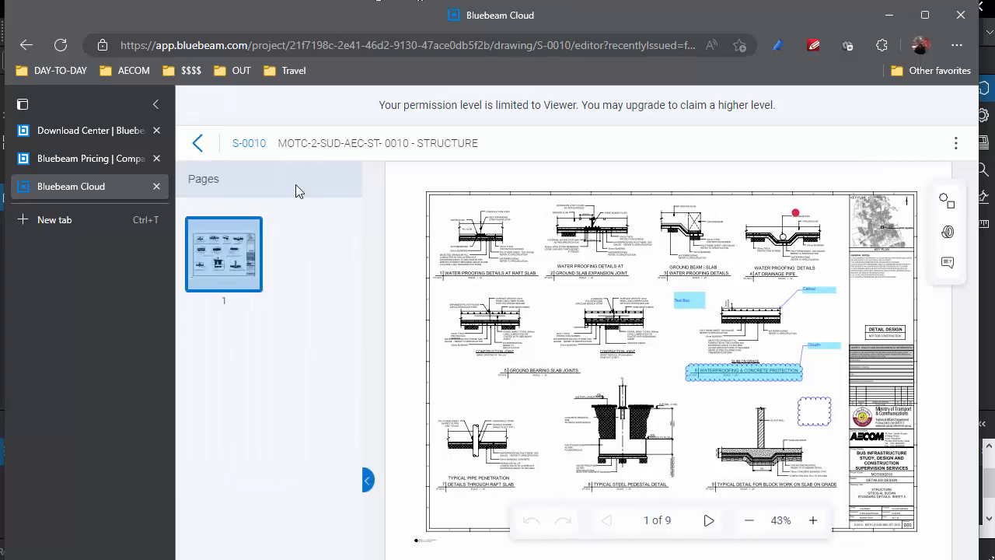
left_click(366, 480)
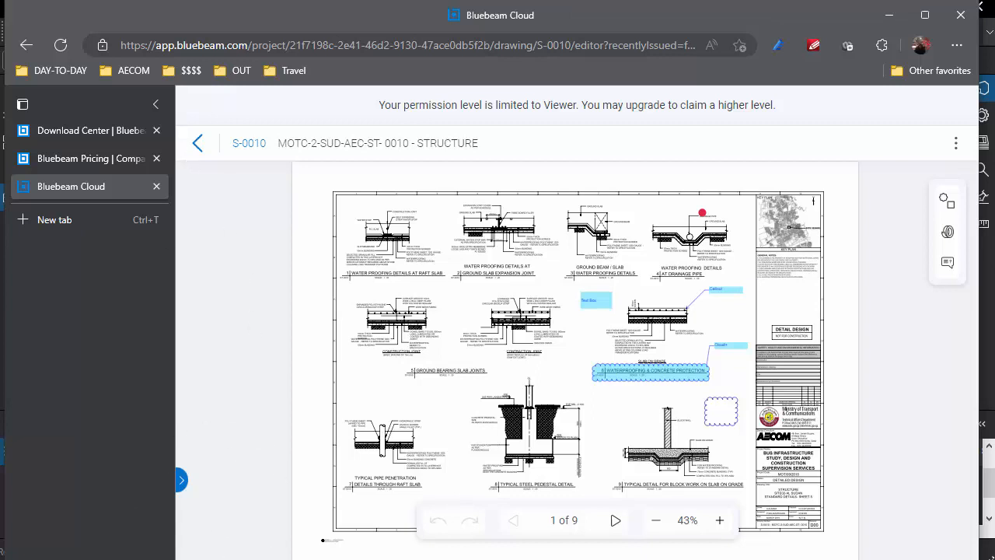
As a Viewer, examine S-0010's comments, the status options of the DDS Inspector text box, and the Shapes list
left_click(947, 201)
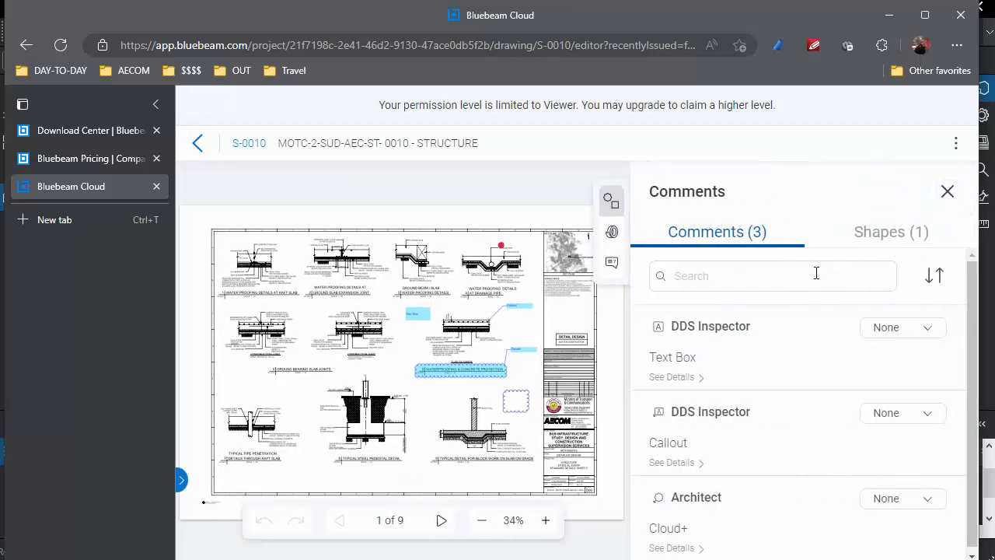
left_click(488, 373)
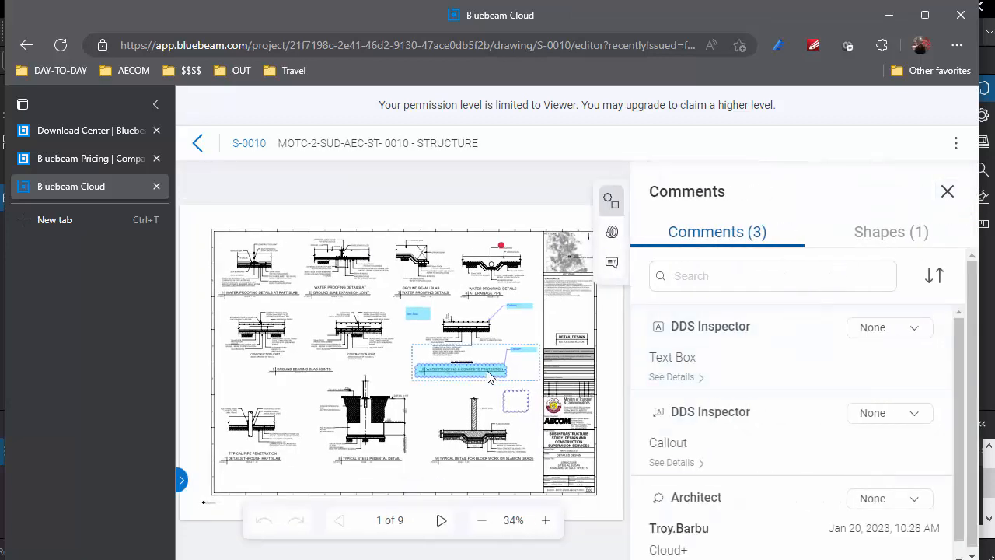
left_click(767, 375)
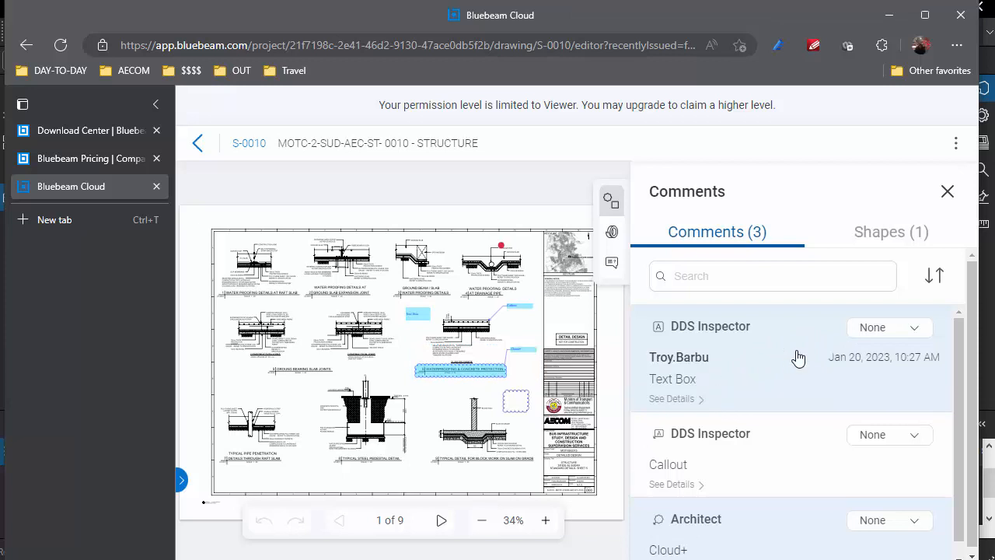
left_click(910, 330)
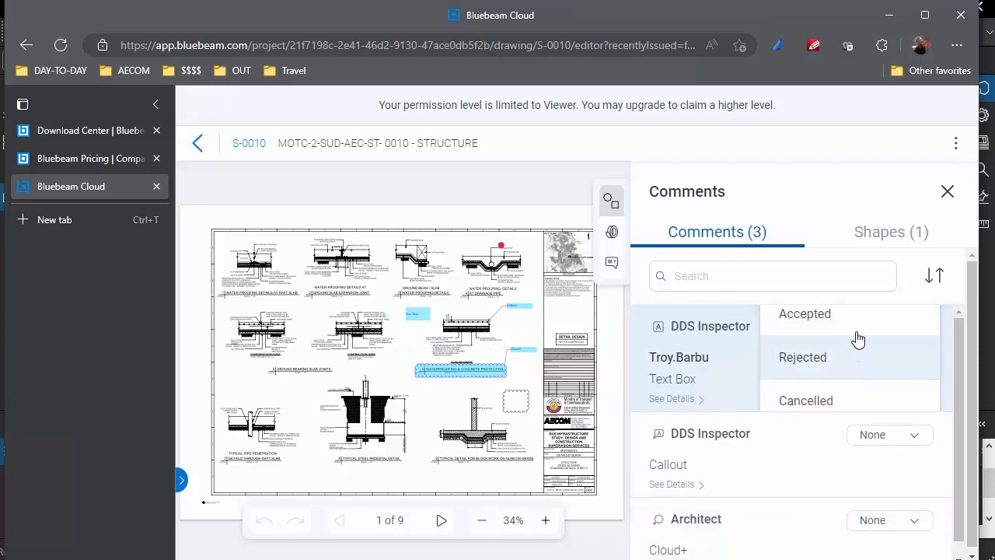
left_click(734, 390)
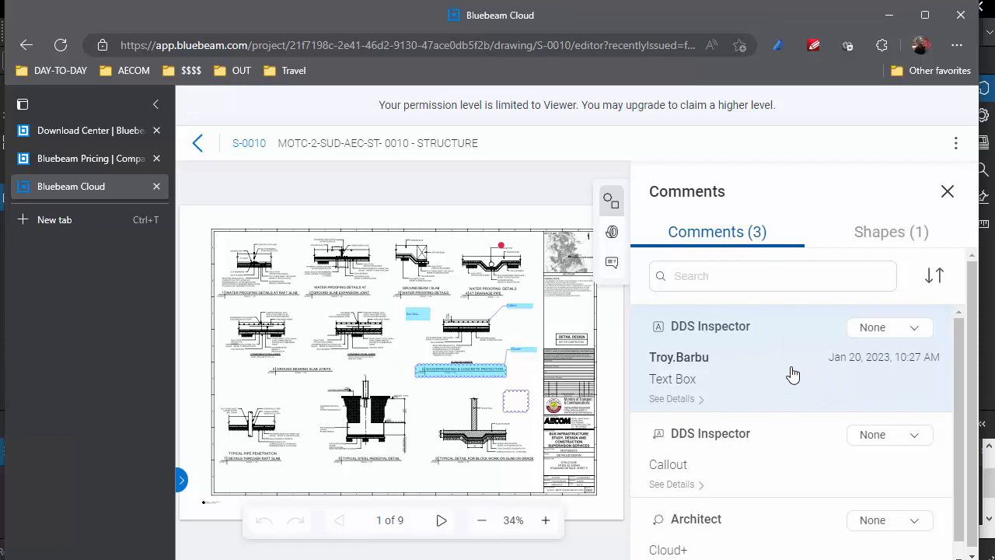
scroll(777, 377, "down", 1)
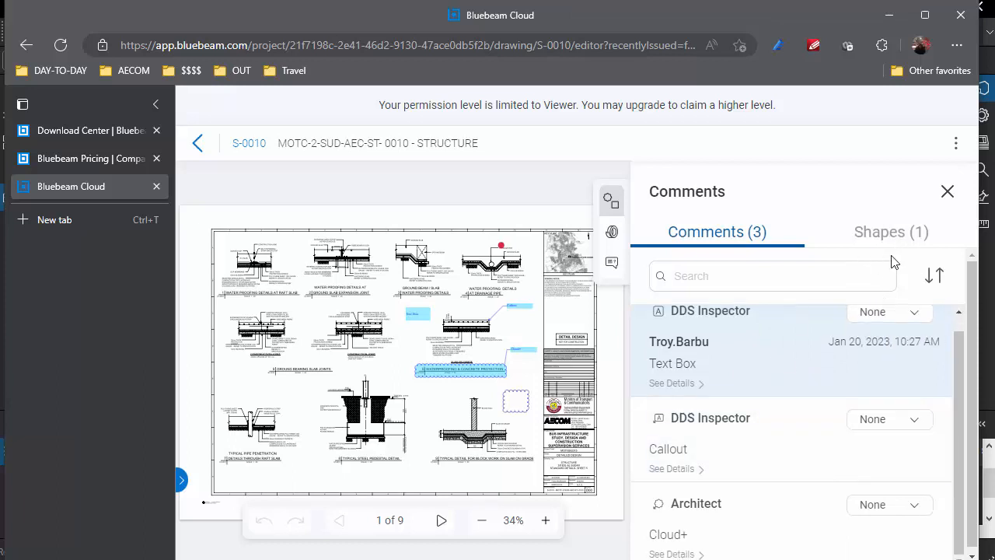
left_click(885, 235)
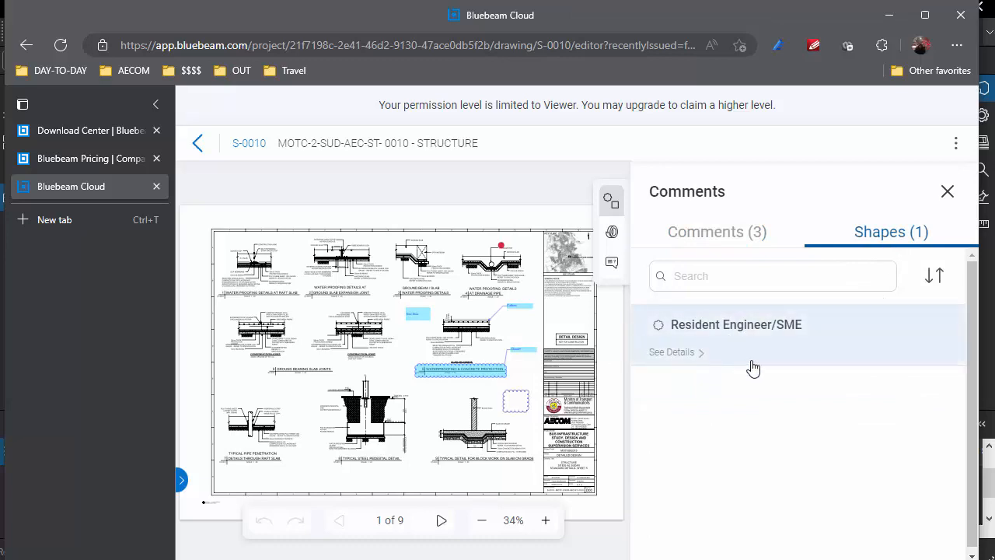
left_click(947, 195)
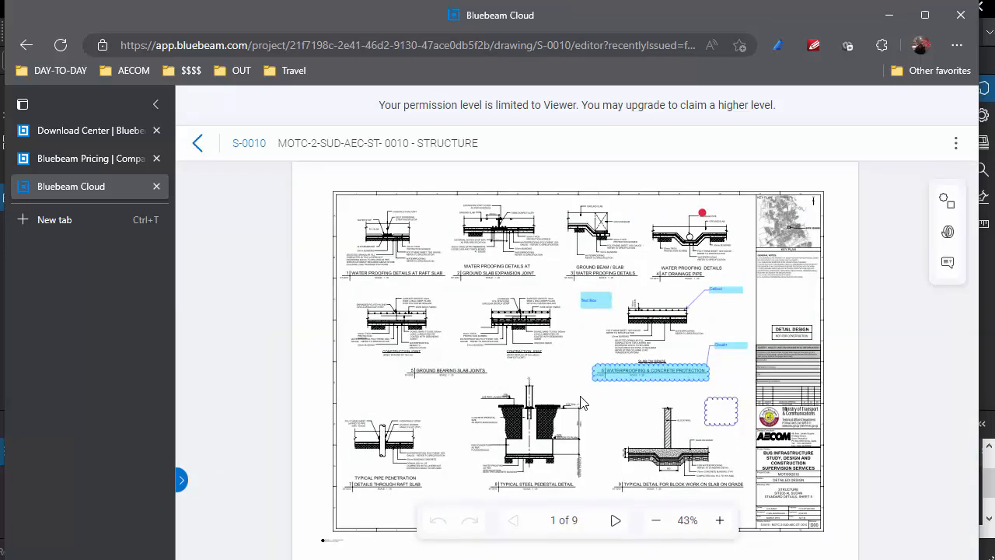
Open drawing S-1008 from the published drawings and follow the highlighted section reference near gridline B to drawing S-0010
left_click(197, 143)
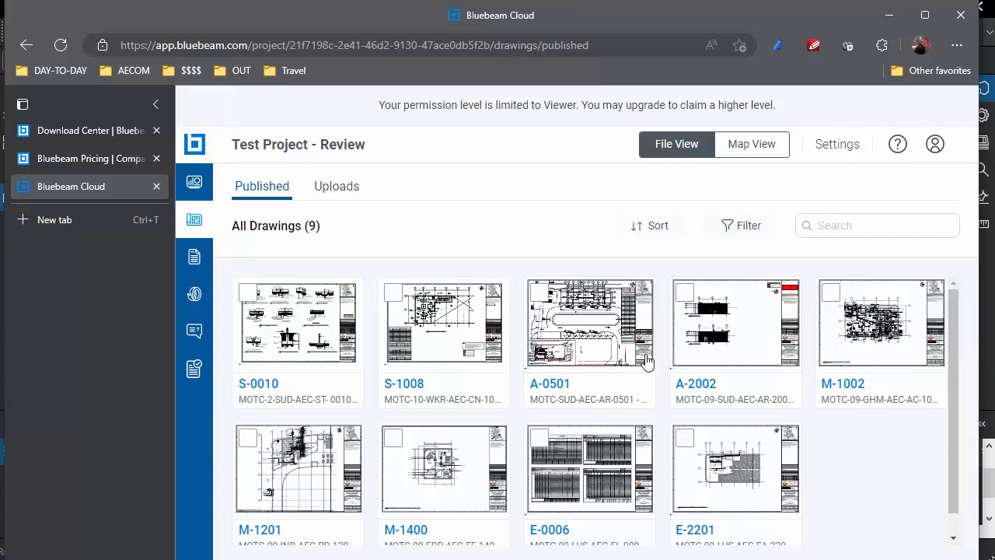
left_click(440, 315)
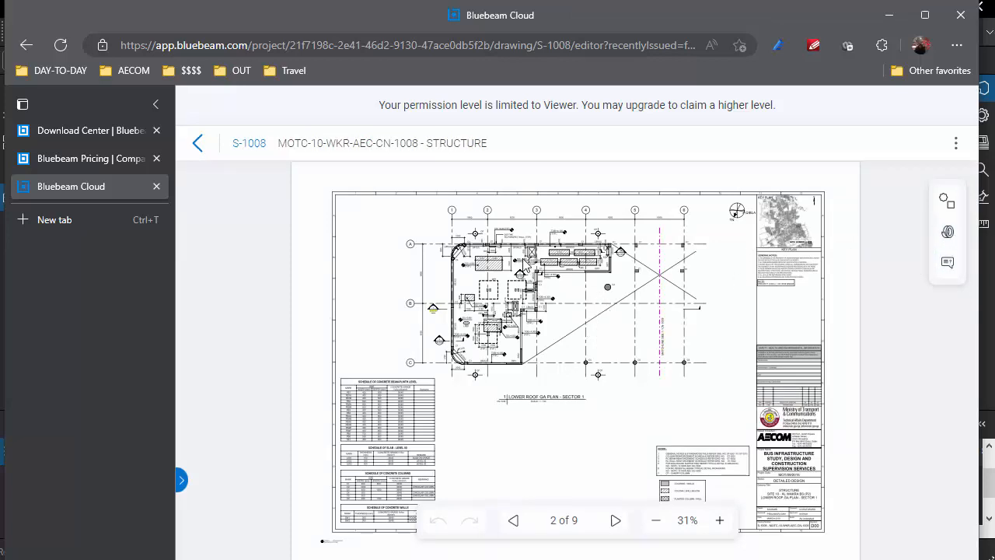
left_click(719, 521)
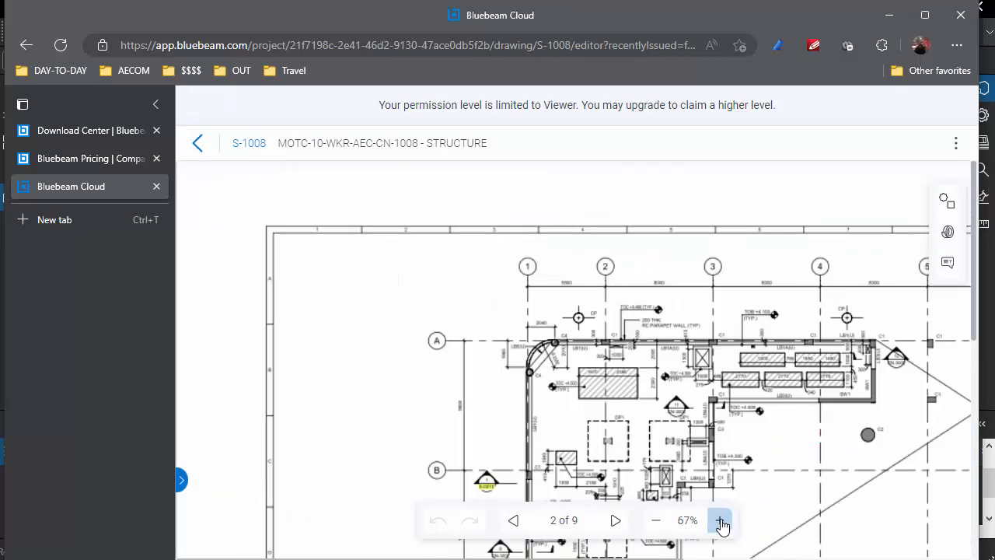
left_click(719, 520)
left_click_drag(780, 379, 516, 365)
scroll(513, 268, "down", 3)
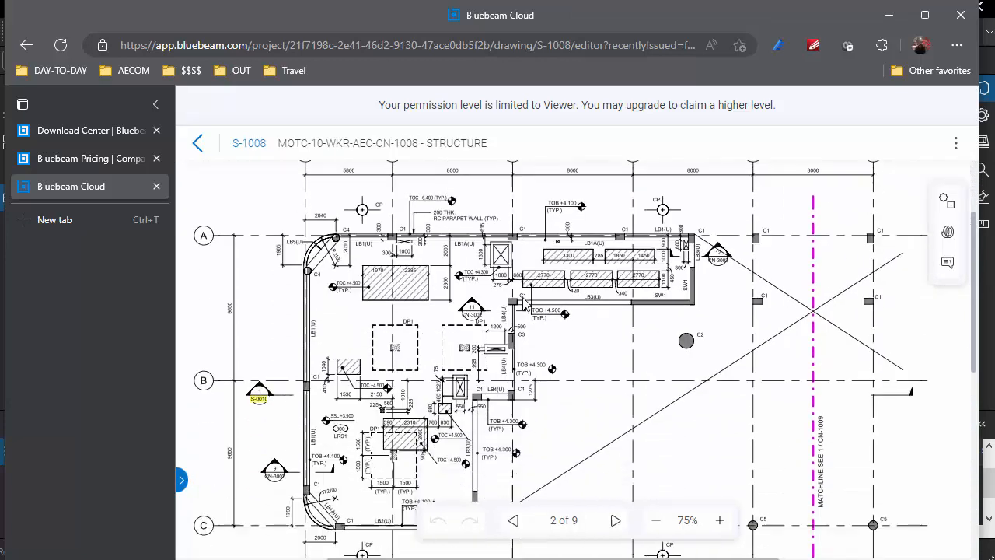
left_click(259, 333)
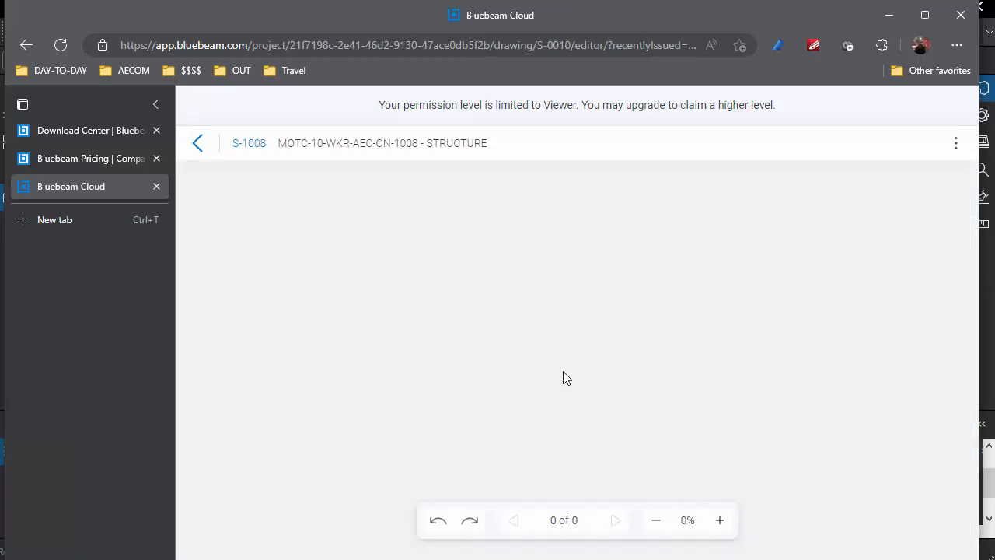